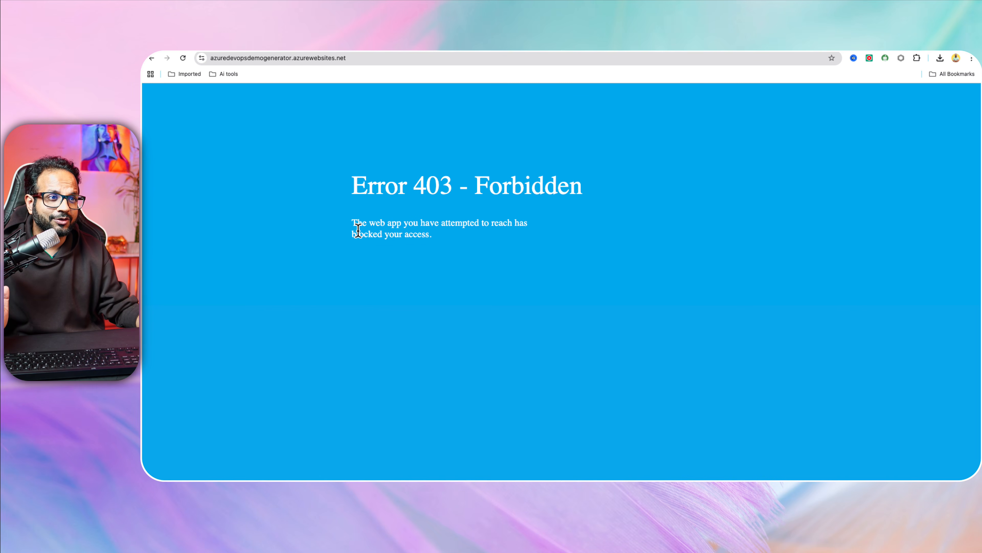
Leave the Error 403 Forbidden page for the GitHub AzDevOpsDemoGenerator repository tab.
left_click_drag(347, 217, 487, 215)
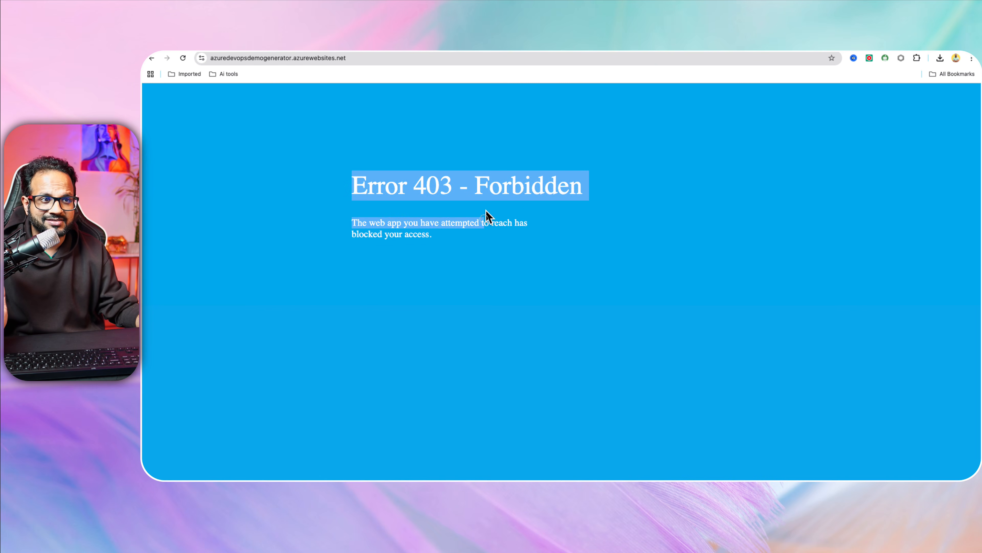
left_click(518, 237)
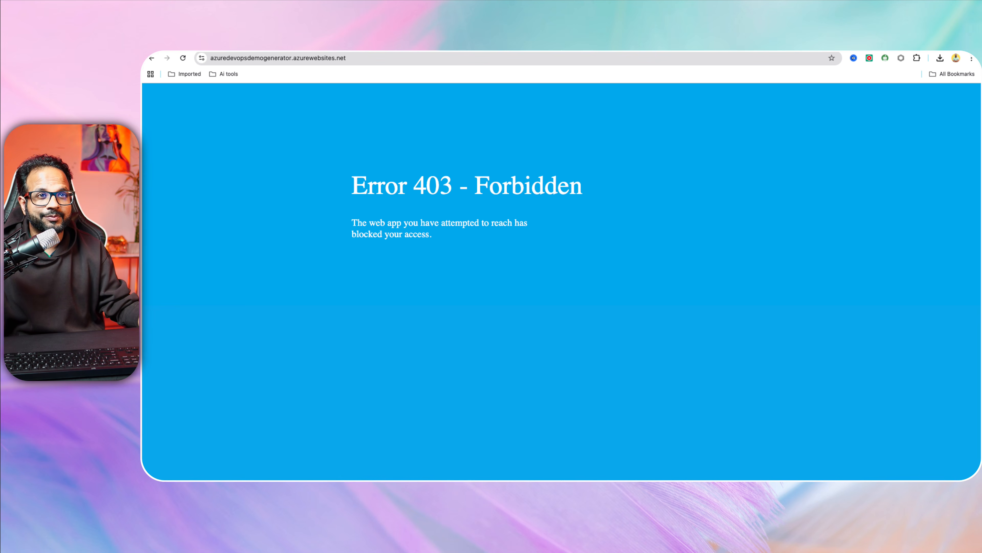
left_click(267, 42)
Skim the archived AzDevOpsDemoGenerator README, then move to the Eraser Installation diagram.
scroll(386, 427, "up", 5)
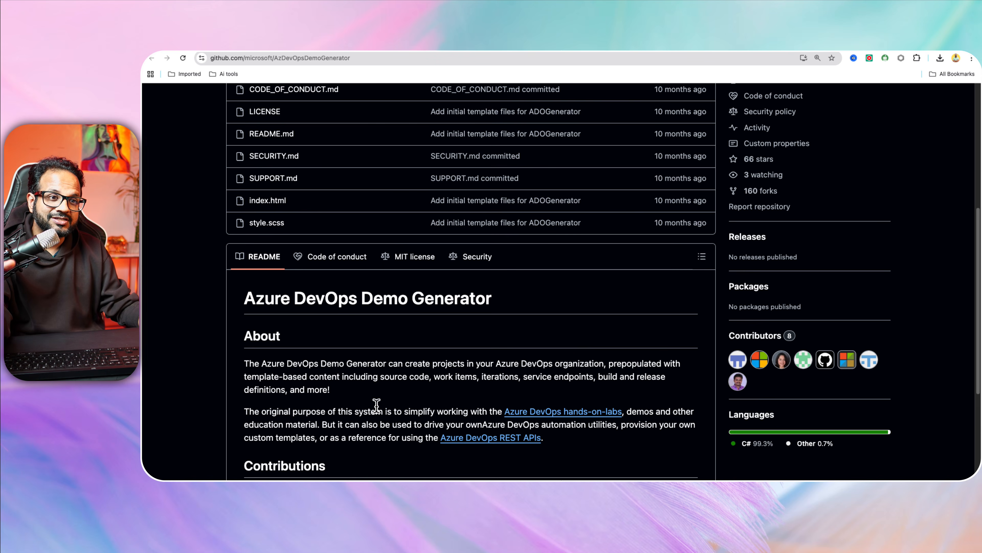
scroll(377, 404, "up", 5)
scroll(377, 404, "down", 5)
scroll(376, 406, "down", 4)
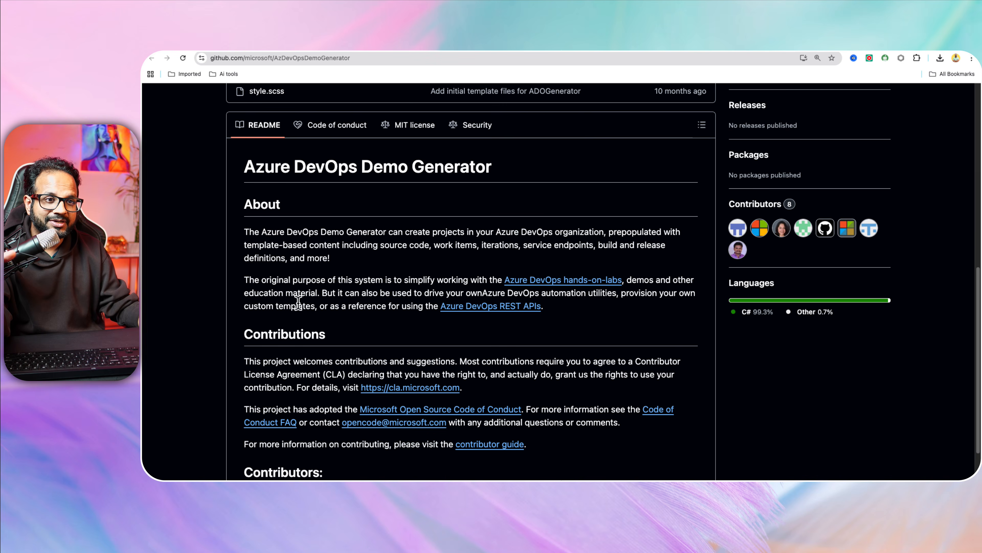
scroll(445, 365, "down", 3)
scroll(420, 359, "up", 7)
scroll(419, 362, "down", 2)
scroll(420, 364, "up", 8)
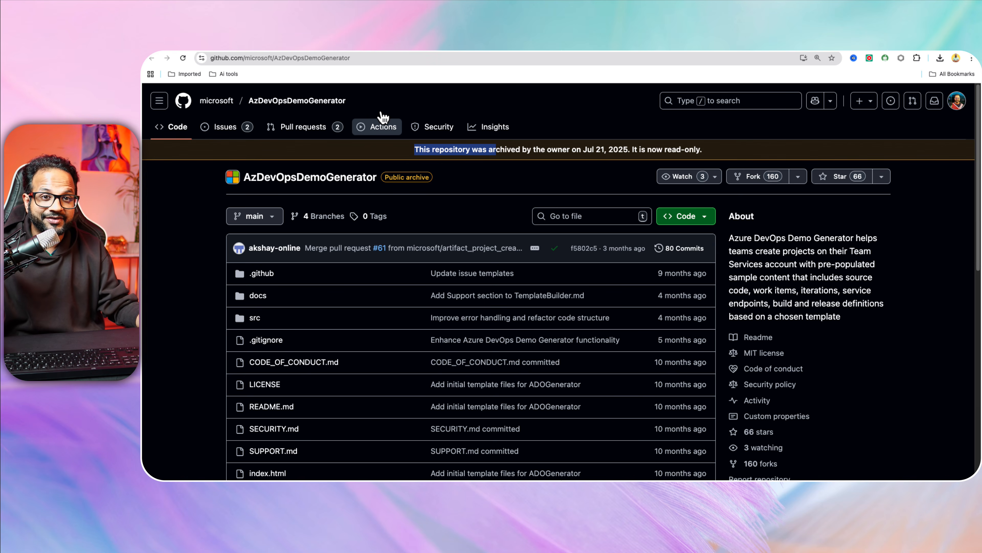
left_click(320, 43)
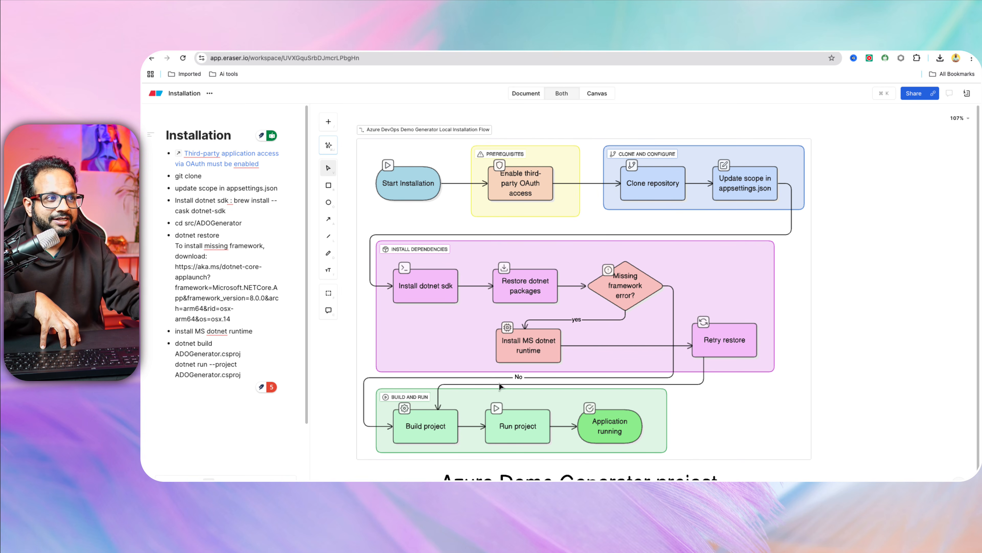
scroll(593, 371, "down", 1)
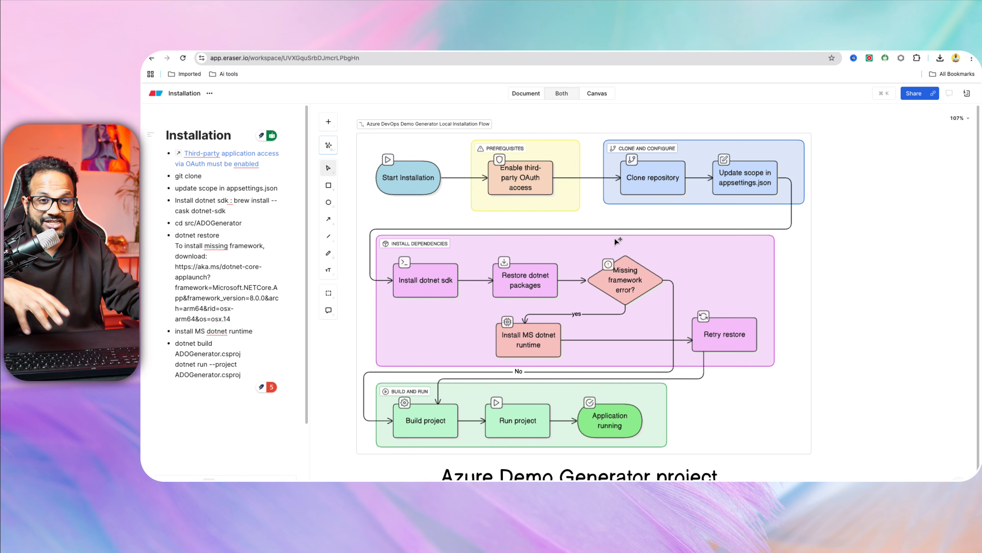
mouse_move(610, 477)
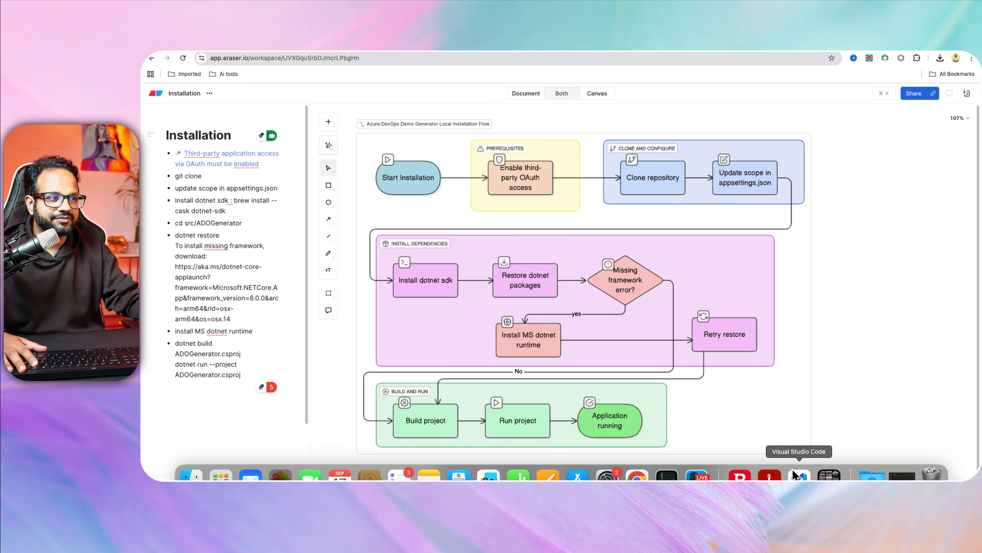
Copy the AzDevOpsDemoGenerator repository URL from GitHub and return to the VS Code desktop.
left_click(800, 475)
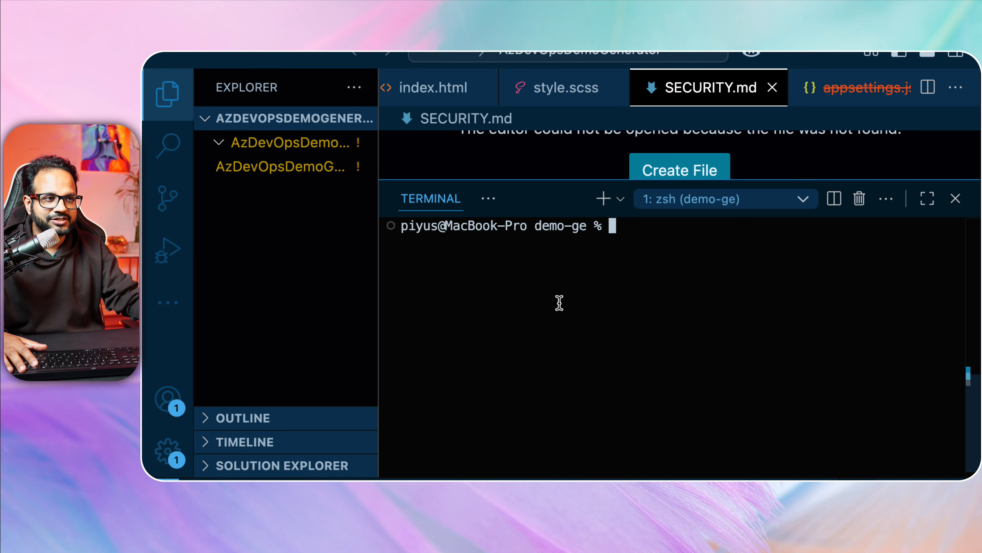
key("ctrl+Up")
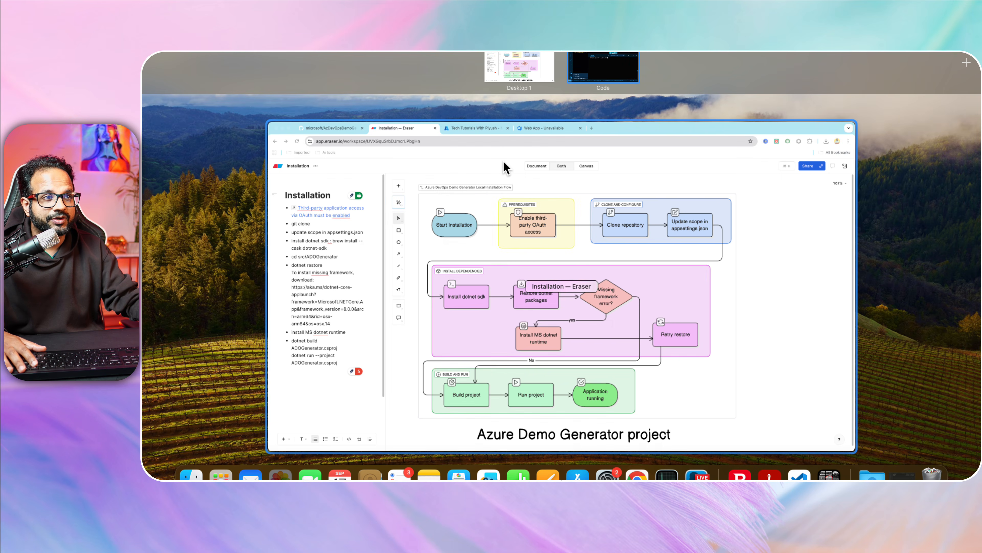
left_click(504, 168)
left_click(268, 43)
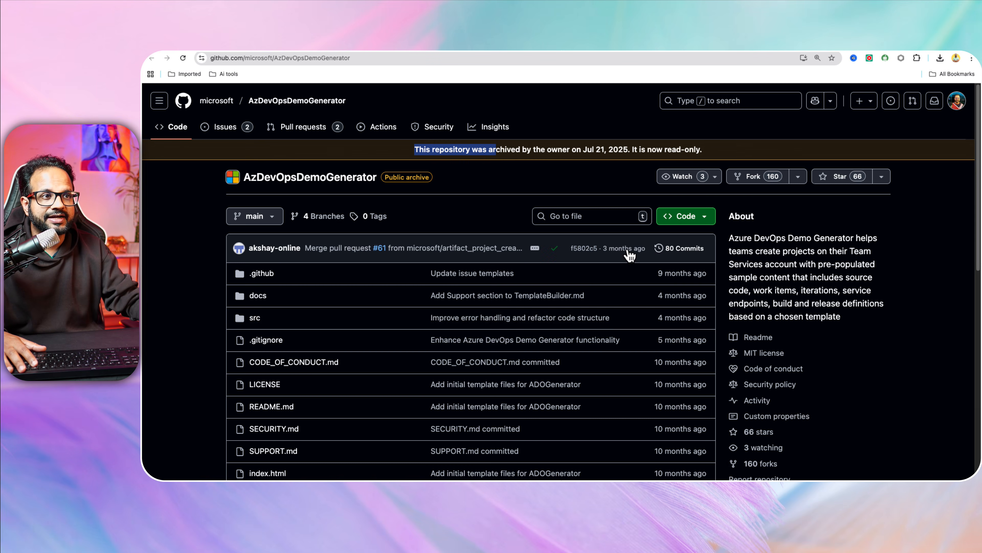
left_click(433, 58)
key("super+c")
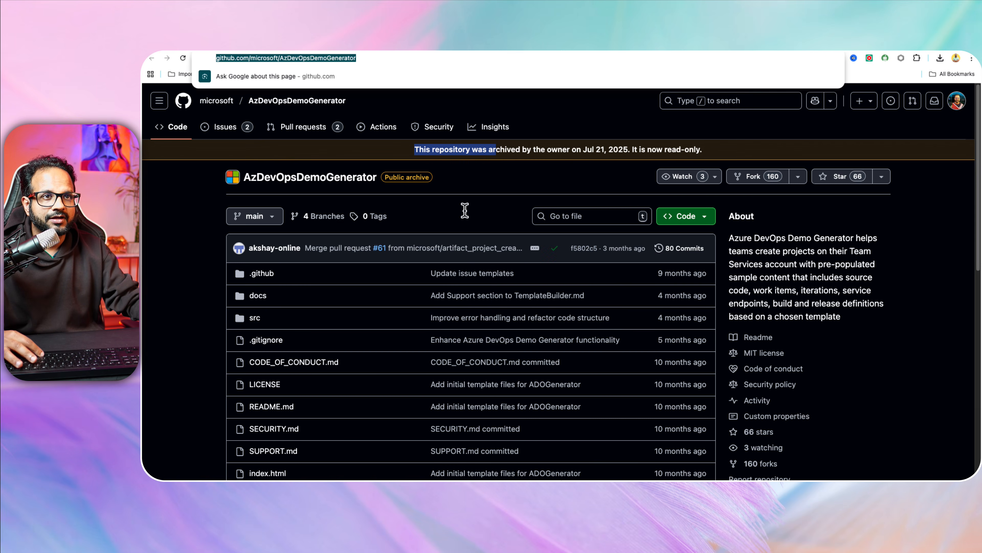
key("ctrl+Up")
left_click(636, 58)
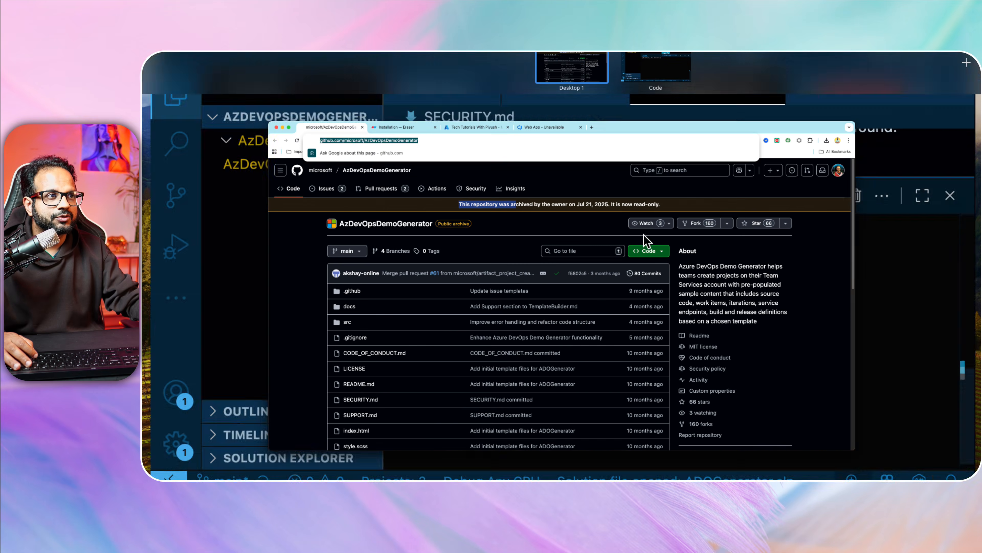
Clone the AzDevOpsDemoGenerator repository with git clone and list the folder with ls -lrt.
type("git clone")
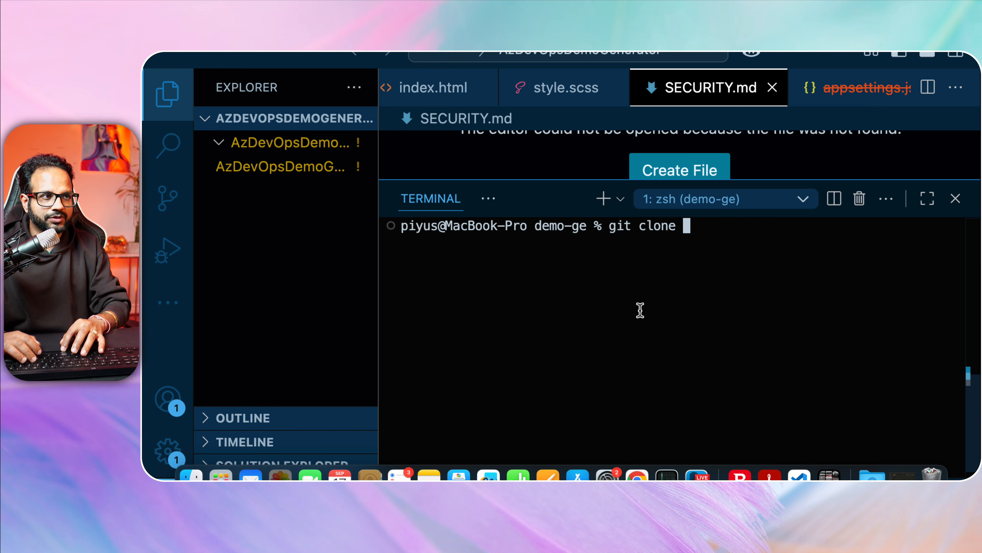
key("super+v")
key("Return")
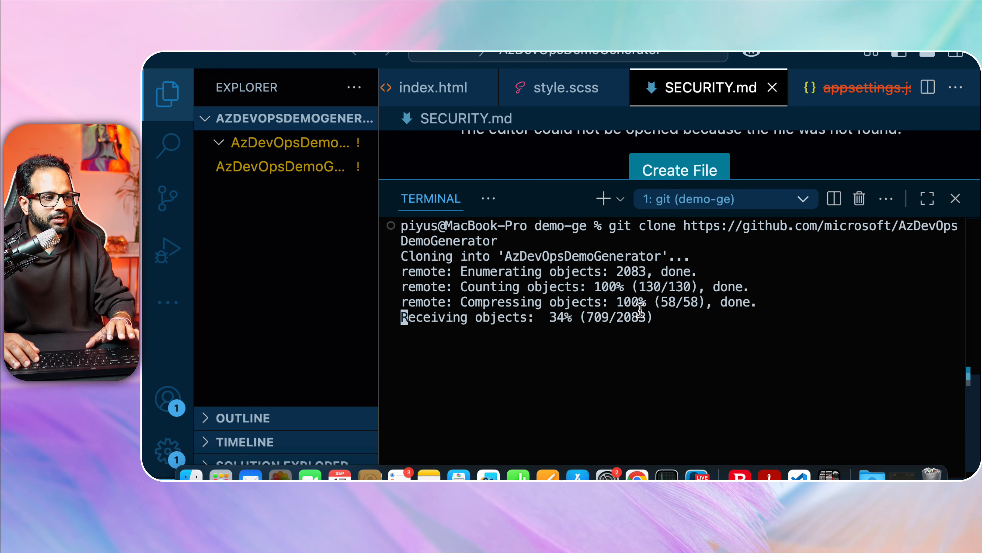
type("clear")
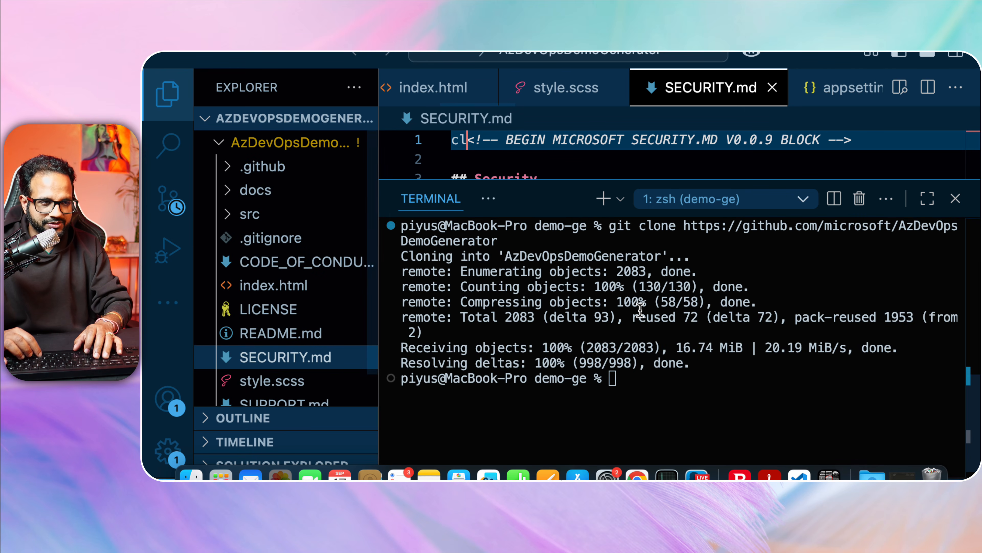
key("super+z")
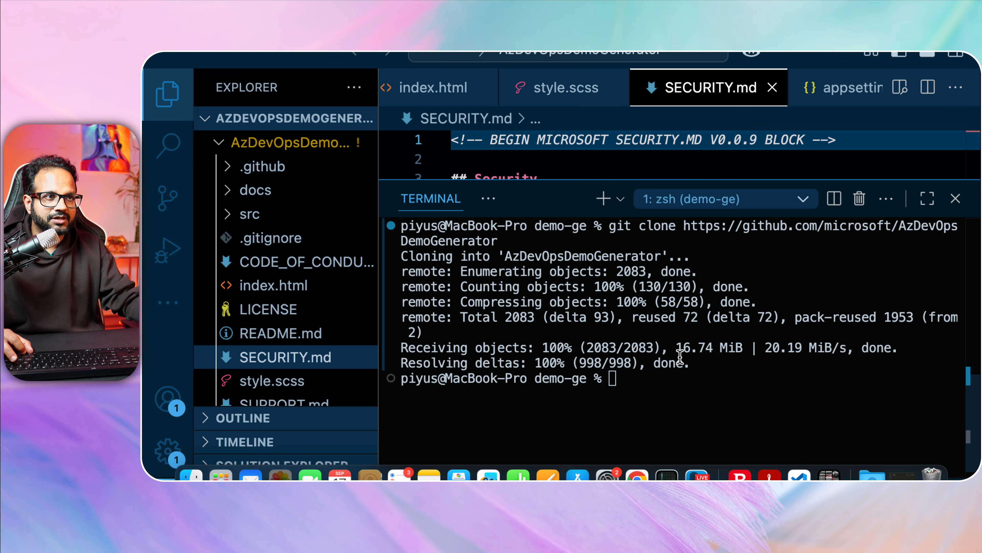
left_click(731, 425)
type("ls -lrt")
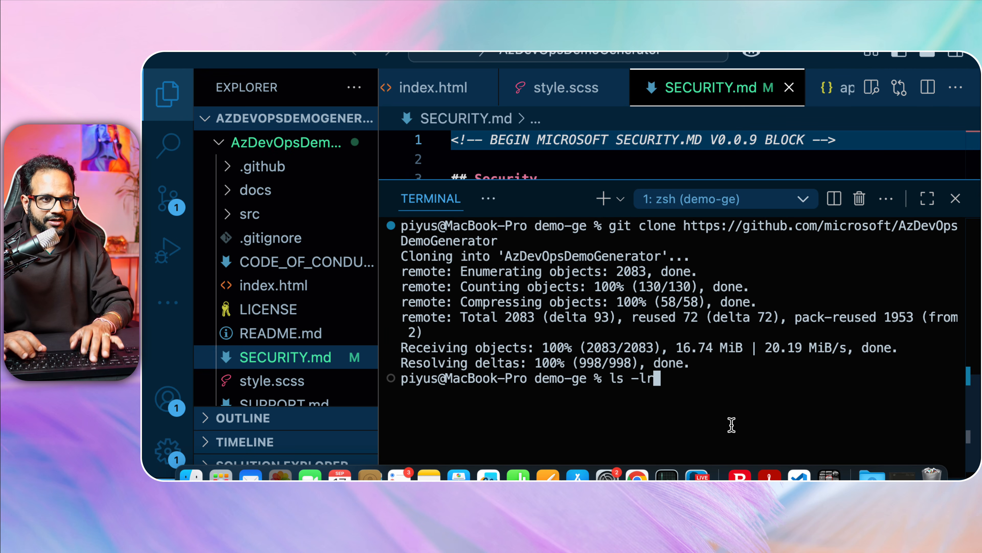
key("Return")
Change into AzDevOpsDemoGenerator, clear the terminal and list its files with ls -lrt.
type("cle")
key("BackSpace")
key("BackSpace")
key("BackSpace")
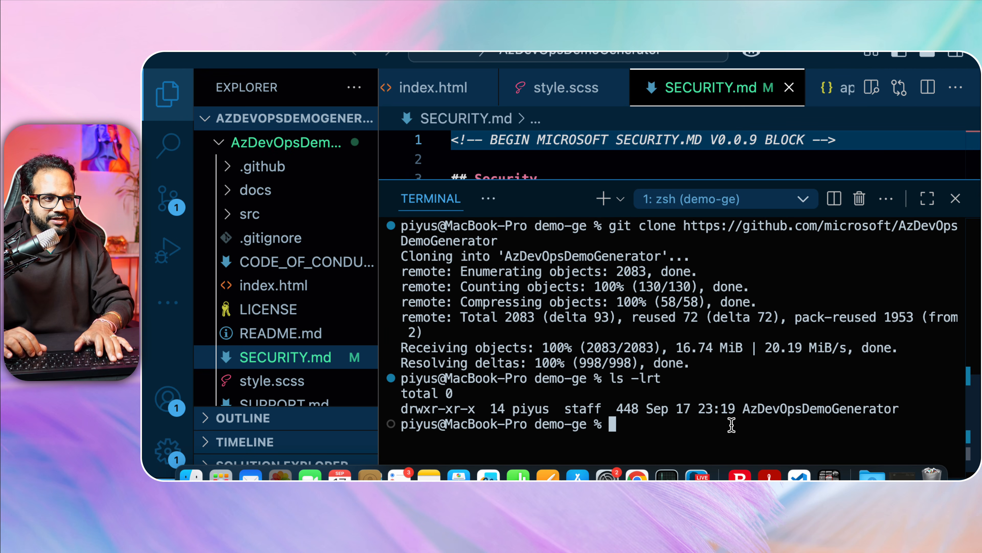
type("cd AzDevOpsDemoGenerator/")
key("Return")
type("ls -lert")
key("Return")
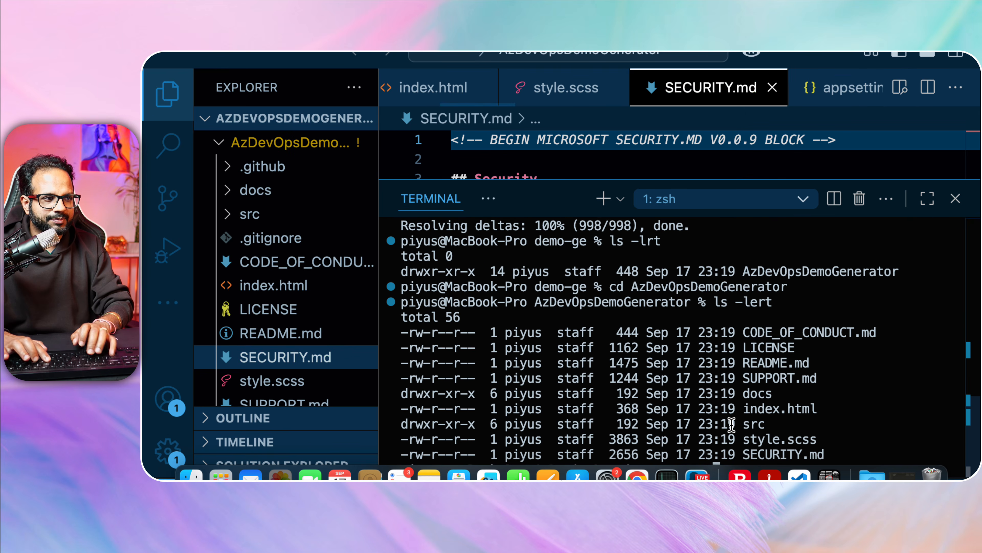
type("clear")
key("Return")
type("ls -lrt")
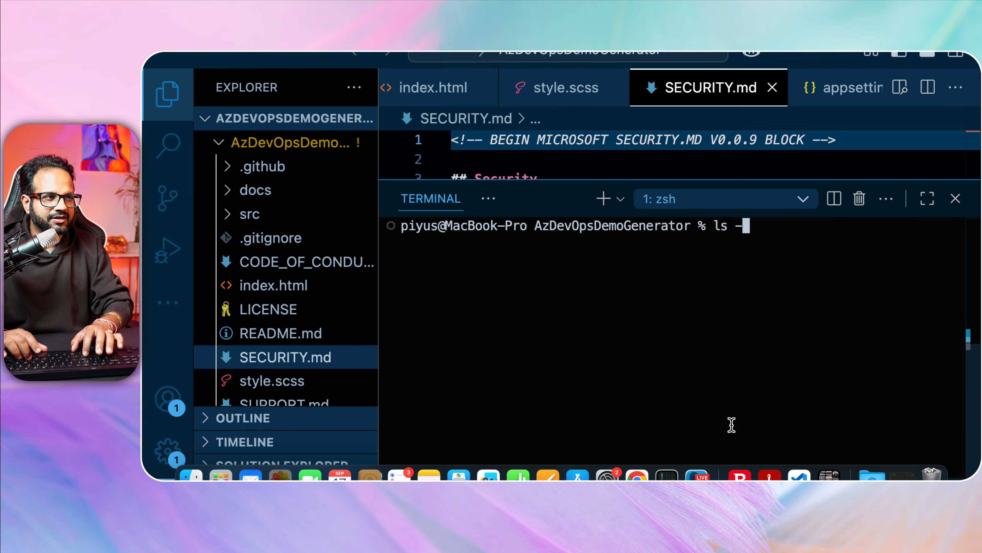
key("Return")
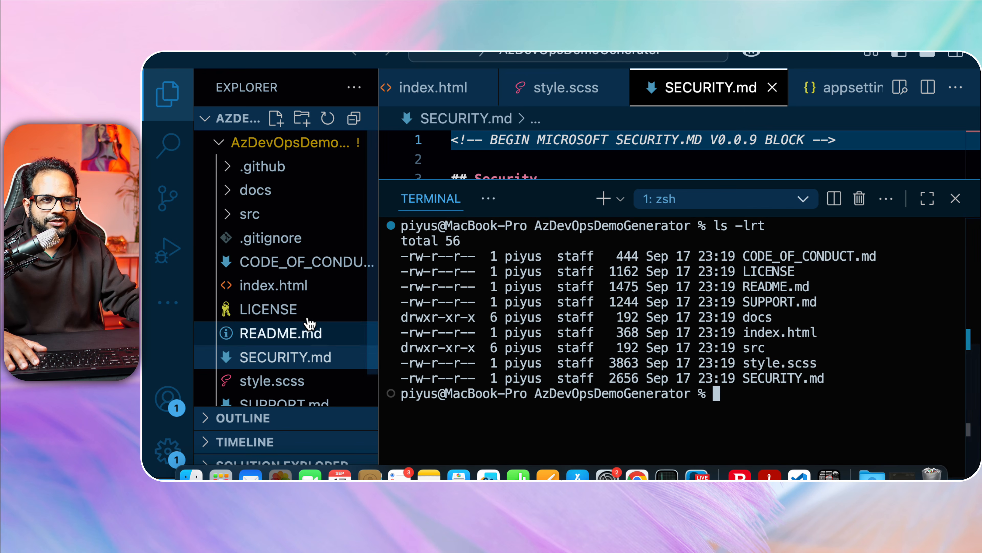
Open src/ADOGenerator/appsettings.json from the Explorer.
scroll(350, 301, "down", 1)
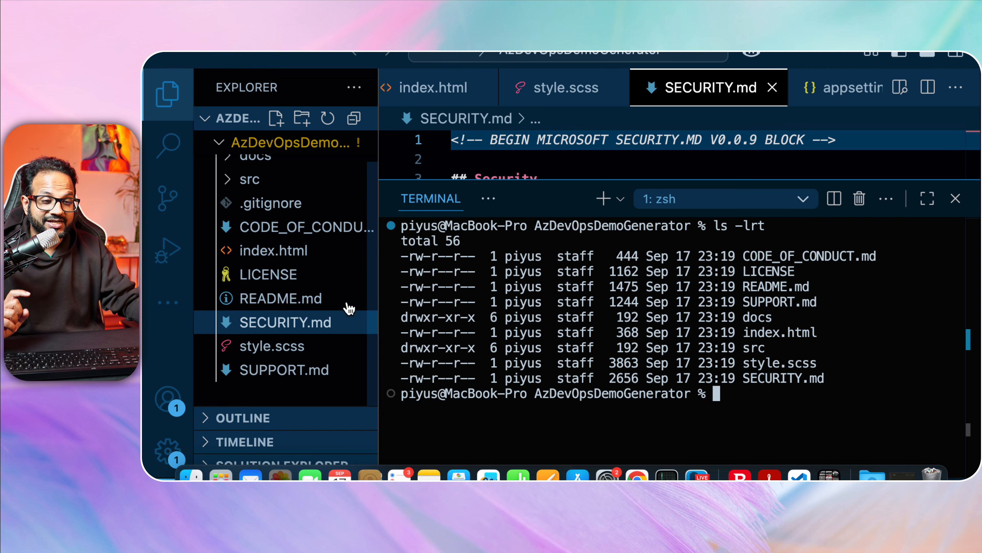
scroll(287, 285, "up", 1)
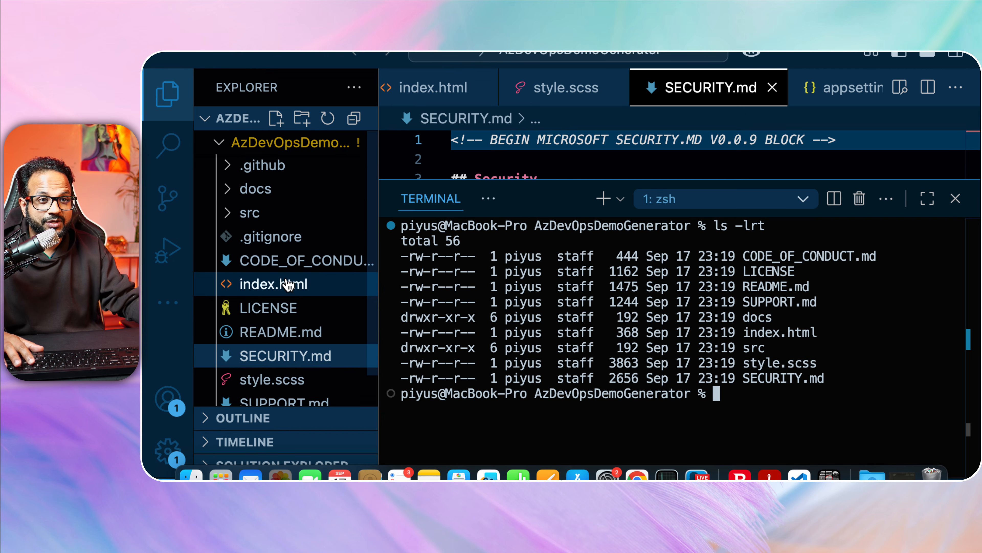
left_click(232, 211)
scroll(309, 275, "down", 1)
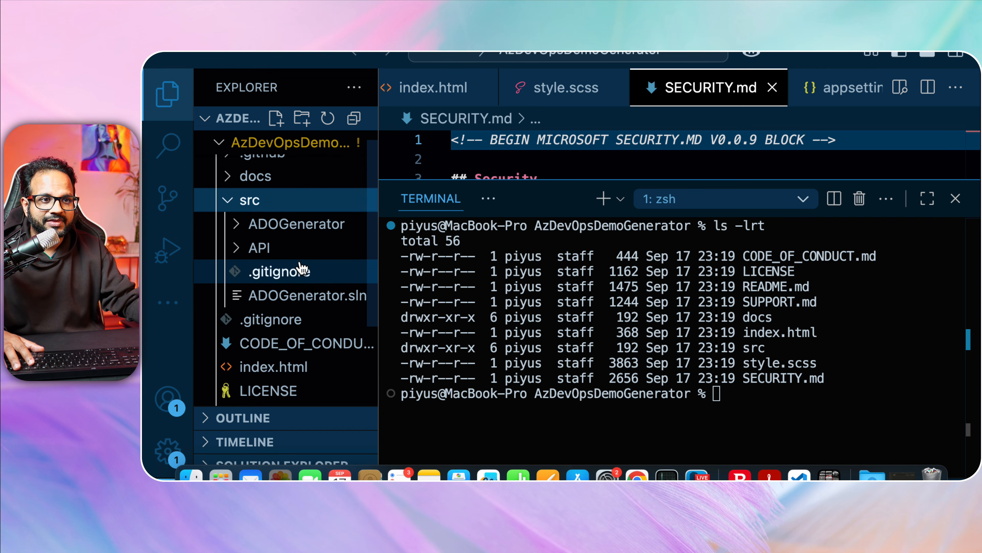
left_click(242, 219)
scroll(341, 283, "down", 3)
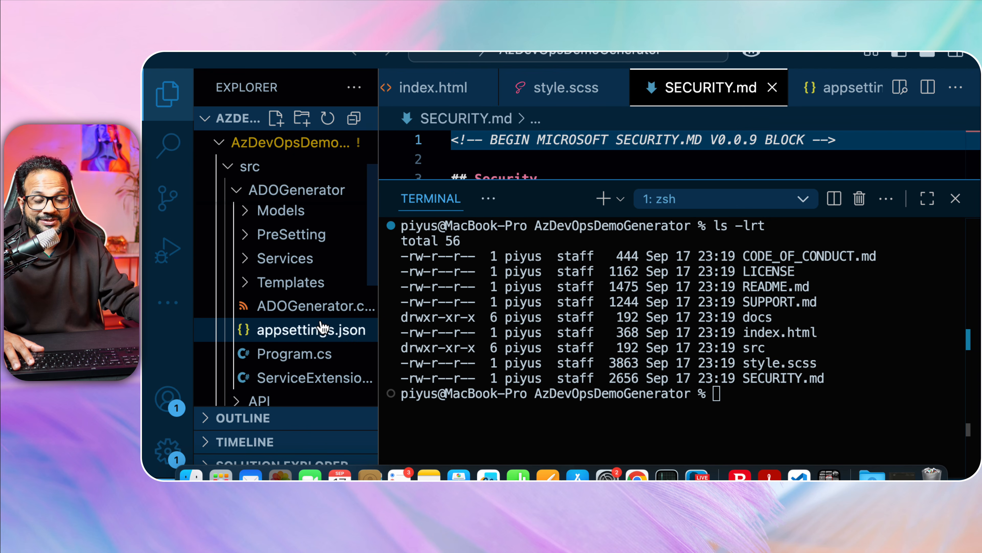
left_click(321, 330)
Enlarge the editor and place the cursor inside the empty scopes value.
left_click_drag(563, 179, 566, 361)
scroll(580, 310, "down", 3)
scroll(580, 310, "down", 10)
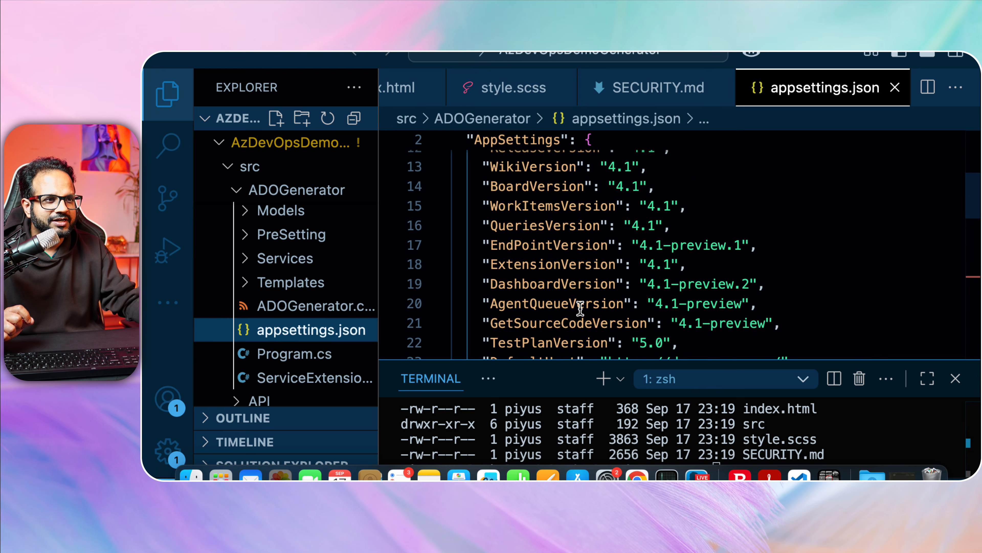
scroll(581, 308, "down", 1)
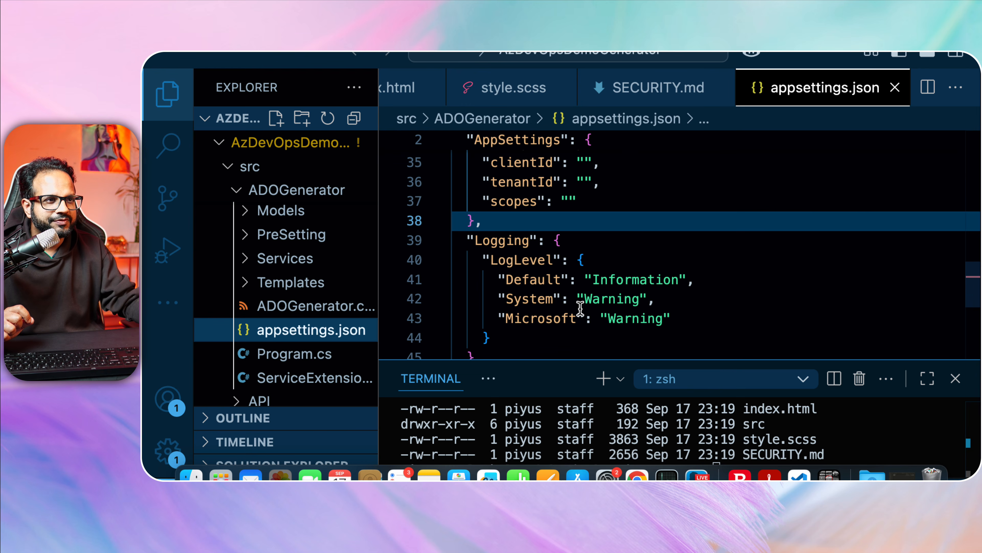
scroll(581, 308, "up", 2)
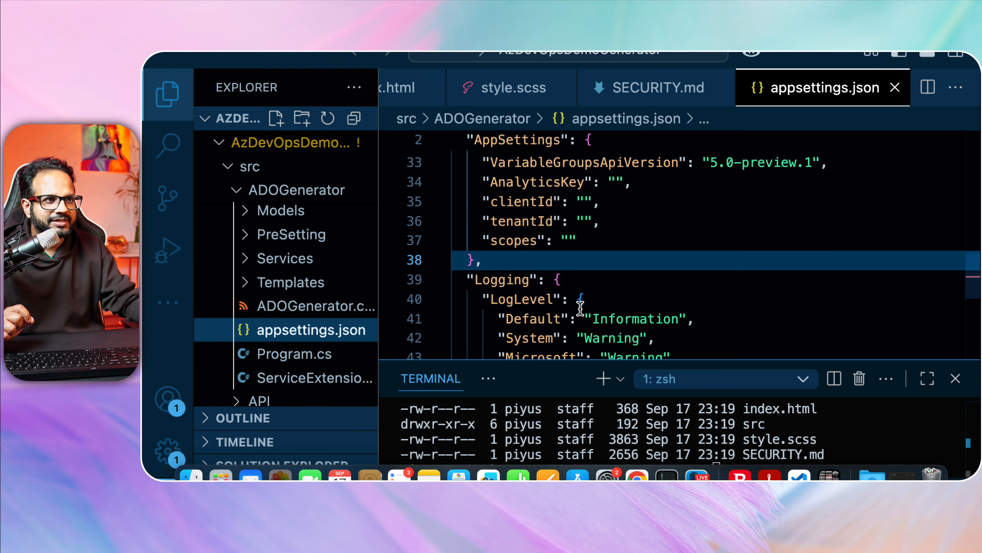
left_click(565, 239)
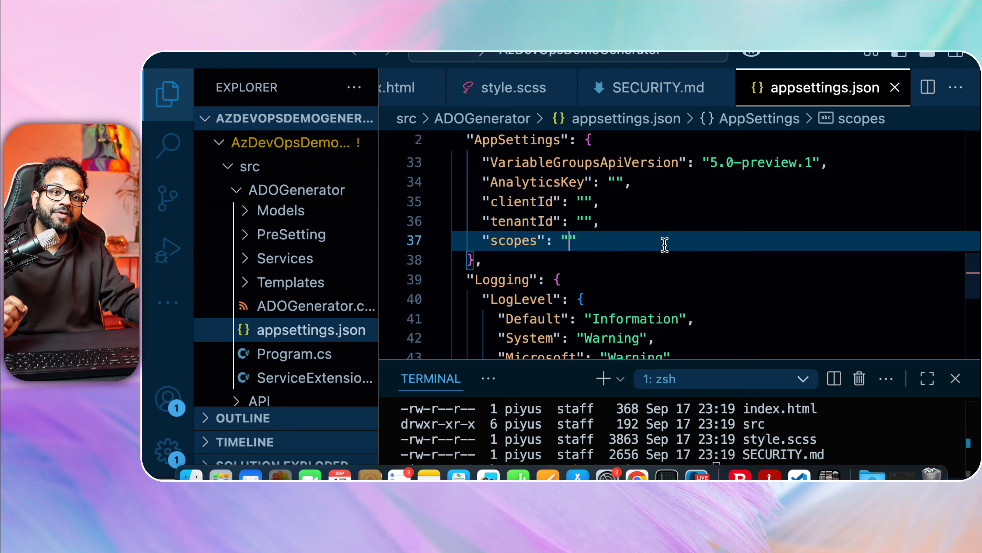
Copy the Azure subscription ID and paste it into scopes, followed by a slash.
key("ctrl+Up")
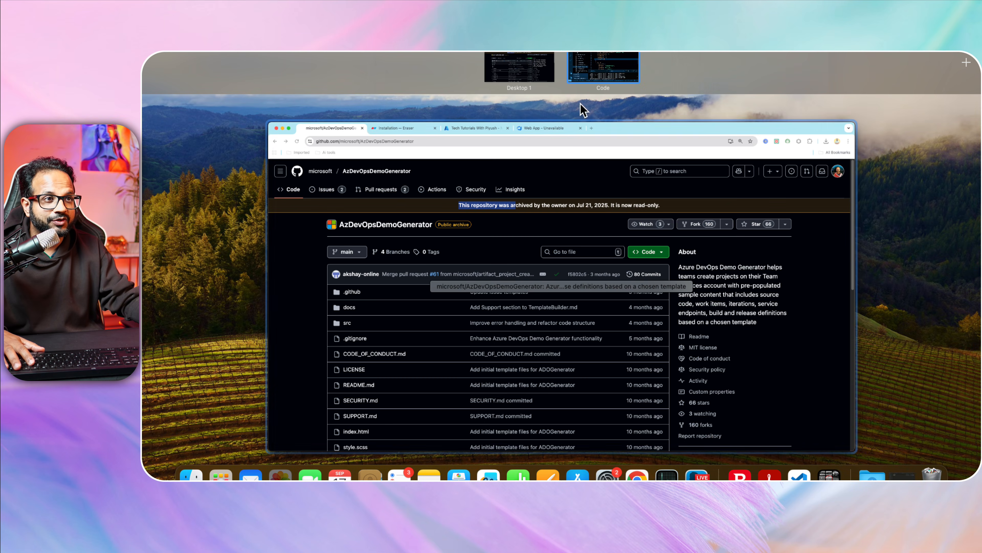
left_click(502, 160)
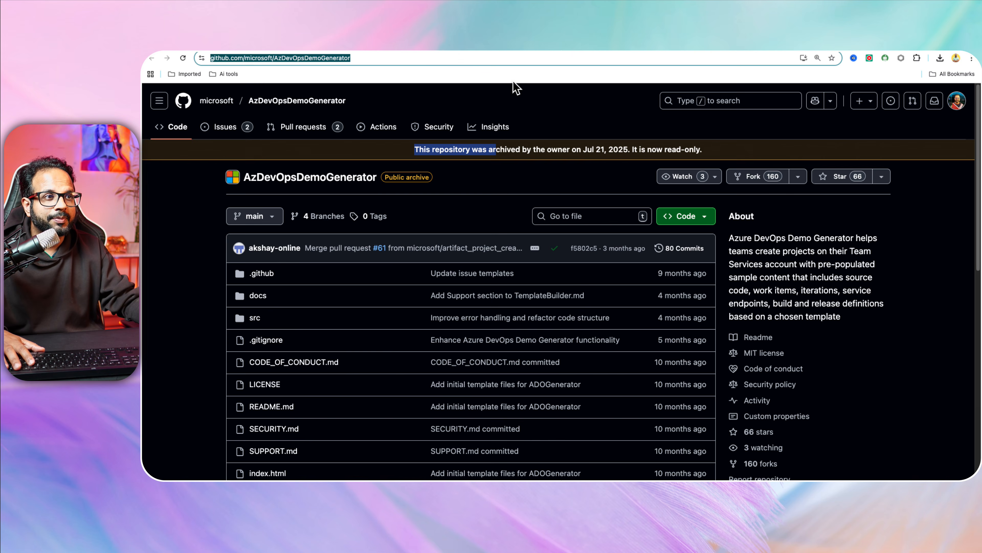
left_click(460, 45)
left_click(497, 259)
key("ctrl+Up")
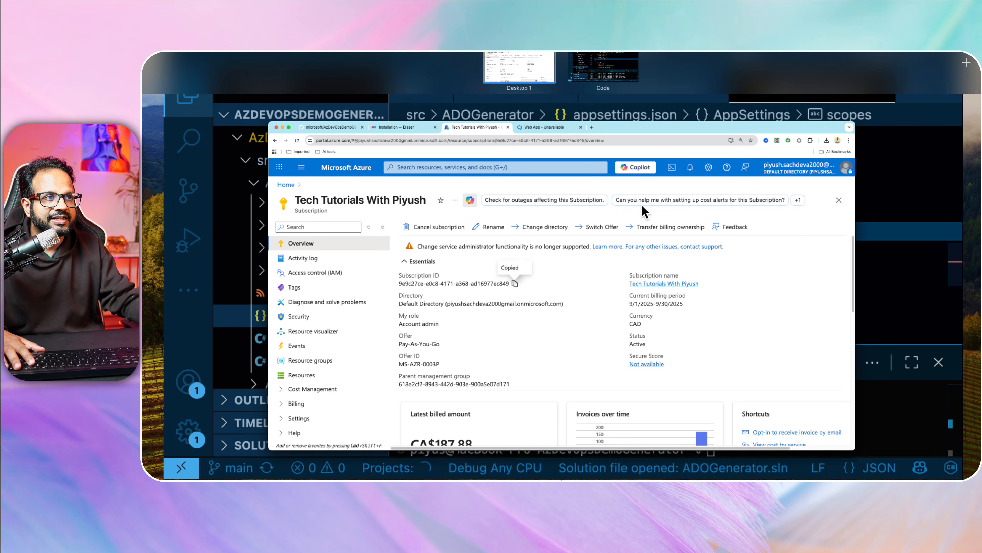
key("ctrl+Right")
key("super+v")
type("/")
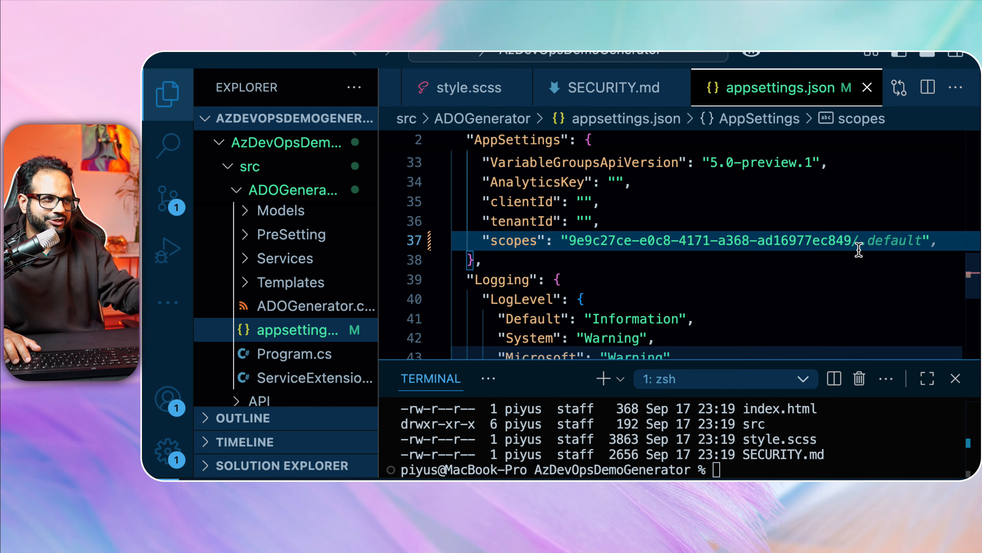
End scopes with /.default, remove its trailing comma, and enlarge the terminal panel.
key("Tab")
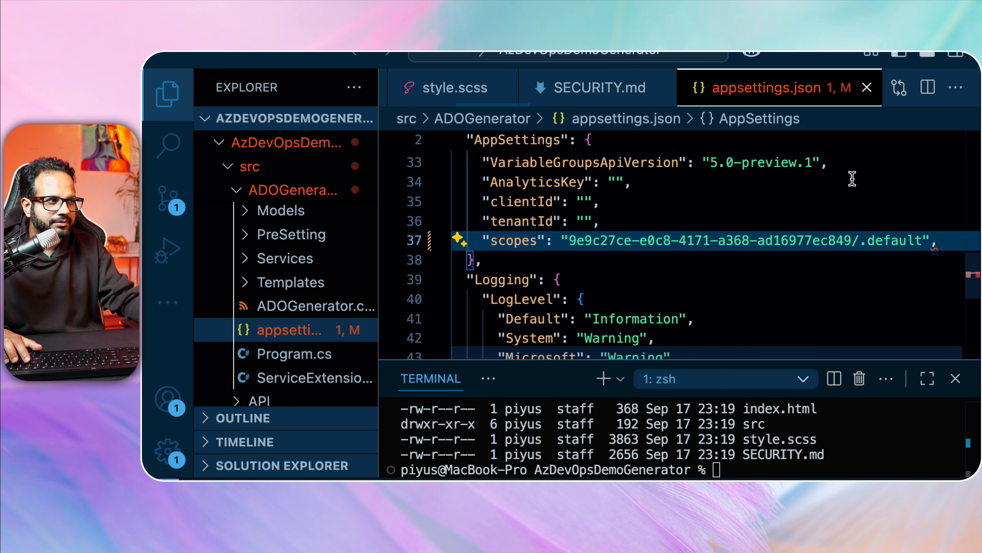
left_click(695, 263)
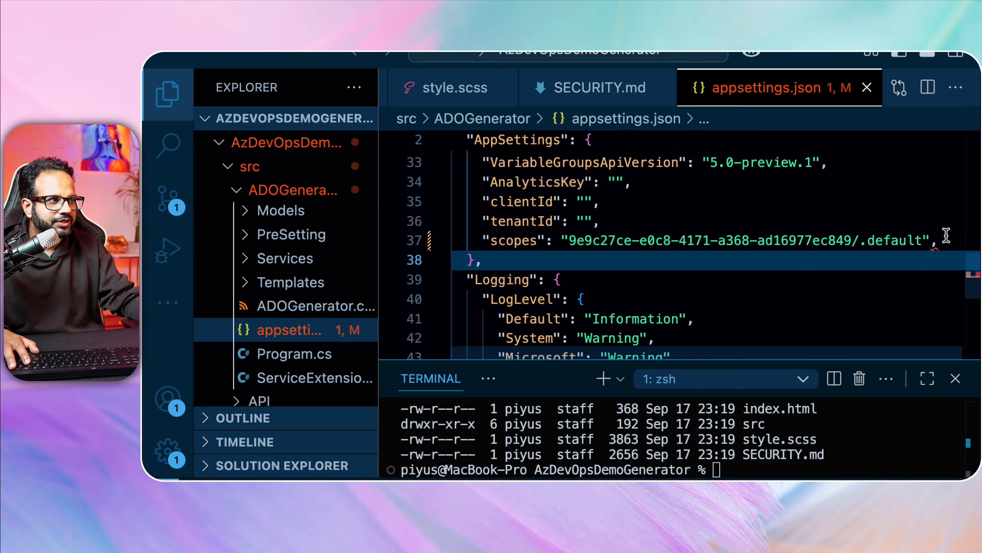
left_click(931, 241)
key("Delete")
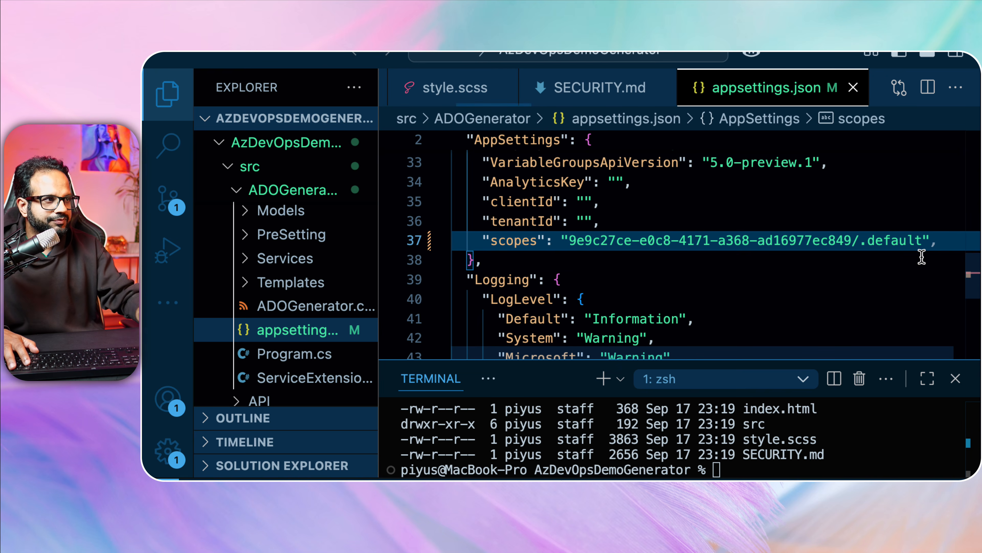
left_click(760, 256)
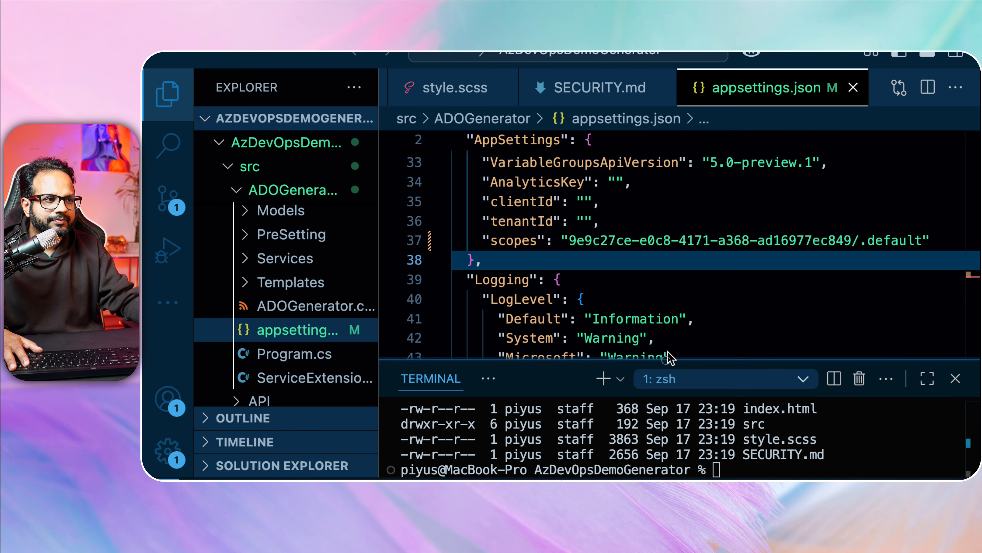
left_click_drag(660, 360, 658, 304)
key("ctrl+Up")
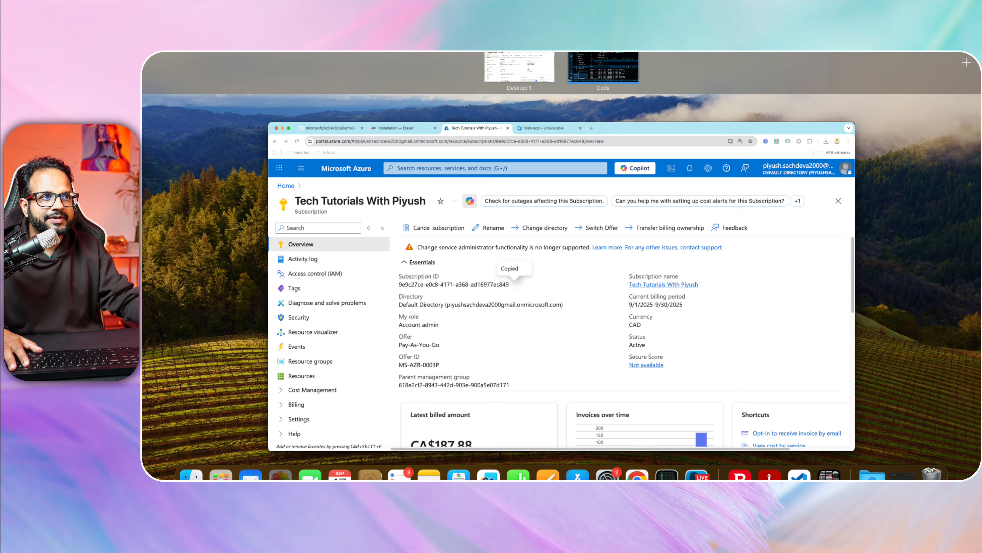
Load aex.dev.azure.com in a new Chrome tab to view the Azure DevOps profile.
left_click(510, 171)
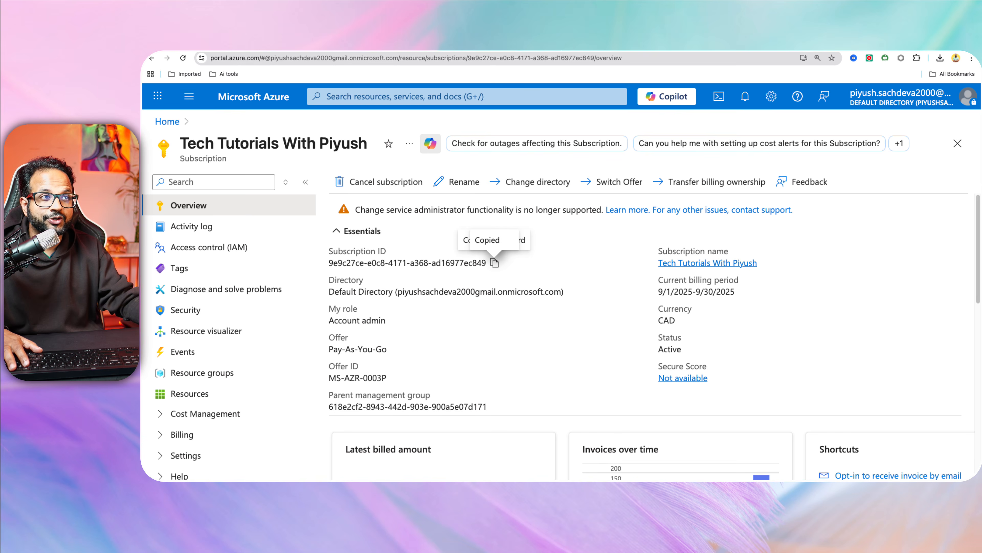
key("super+t")
type("aes")
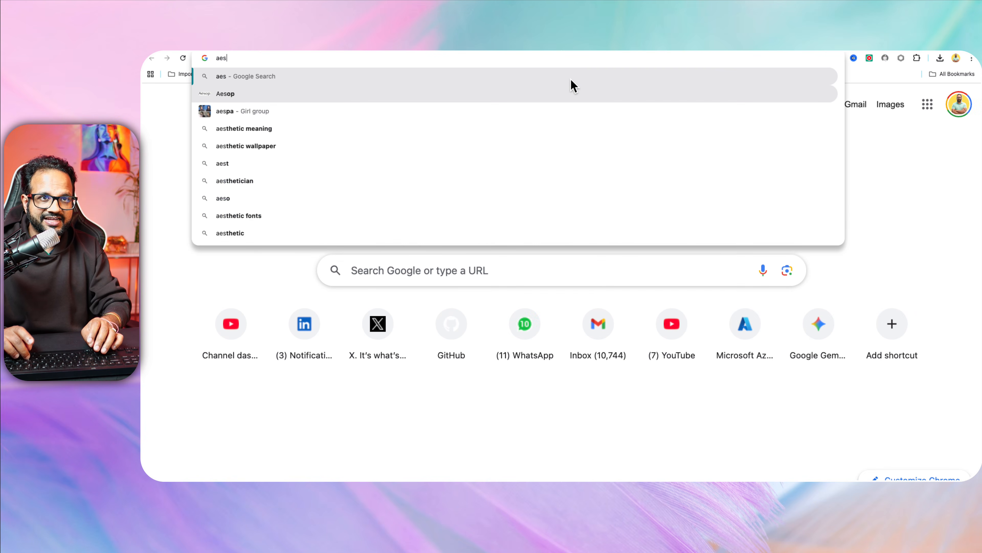
key("BackSpace")
type("x")
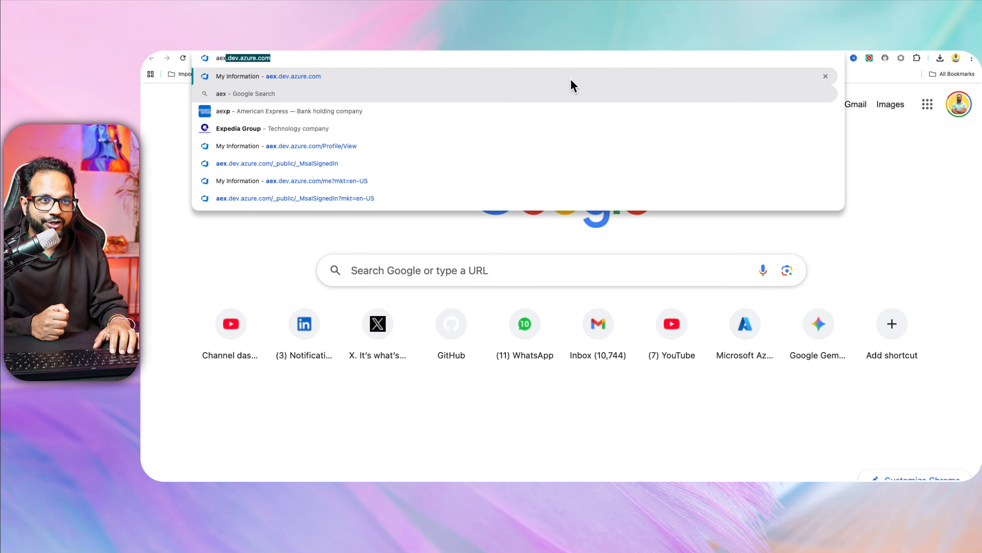
key("Return")
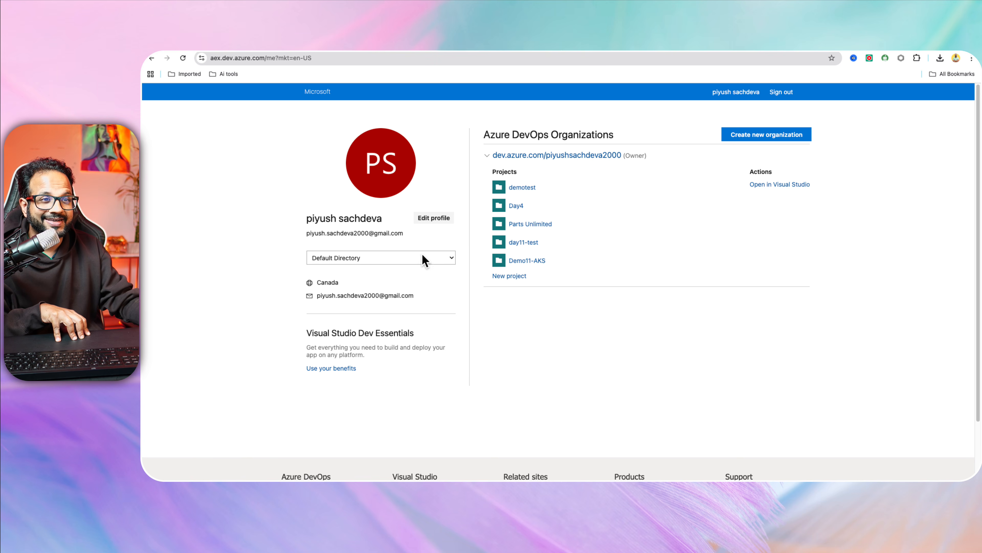
Switch the profile's directory from Default Directory to AdatumSync.
left_click(415, 250)
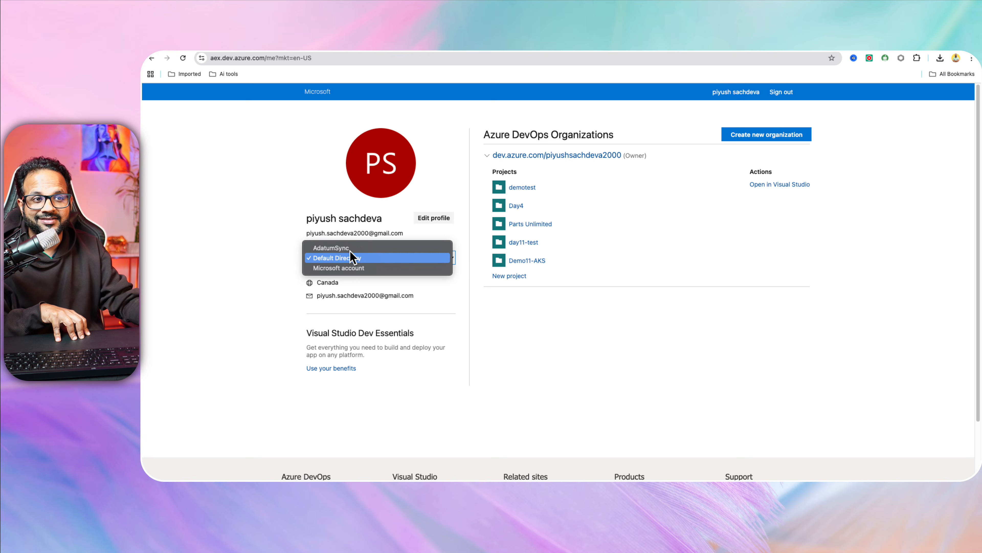
left_click(360, 248)
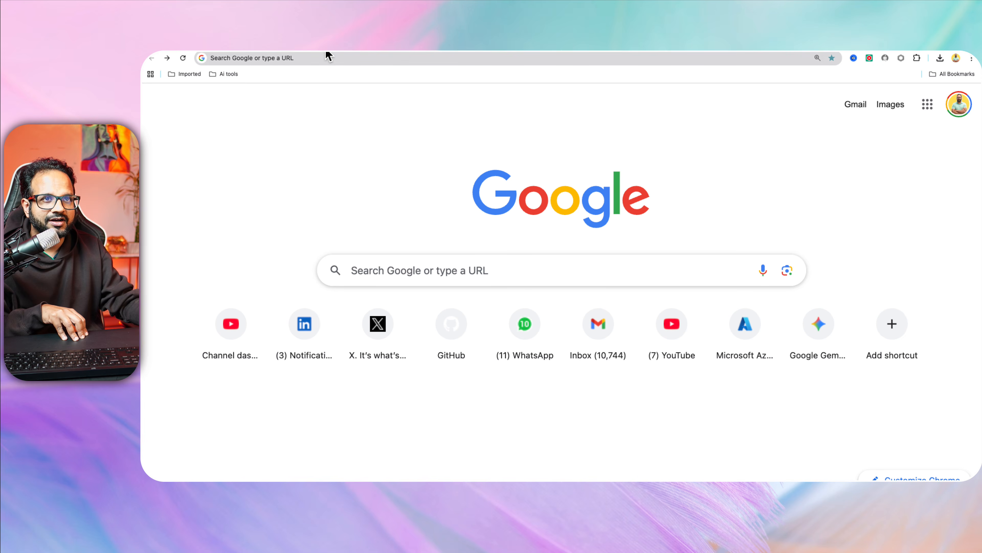
Return to aex.dev.azure.com and sign out of the Azure DevOps account.
left_click(328, 56)
type("aes")
key("BackSpace")
type("x")
key("Return")
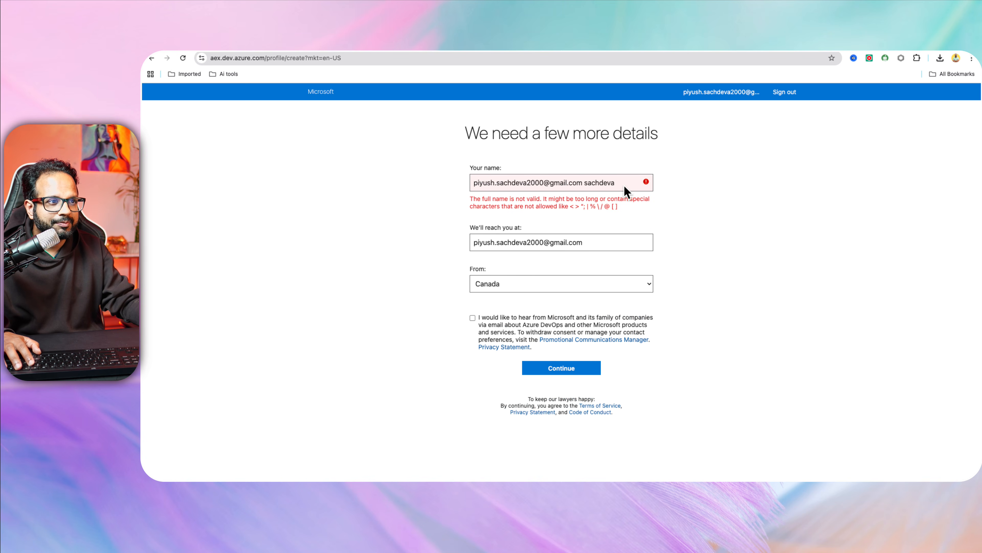
left_click(791, 92)
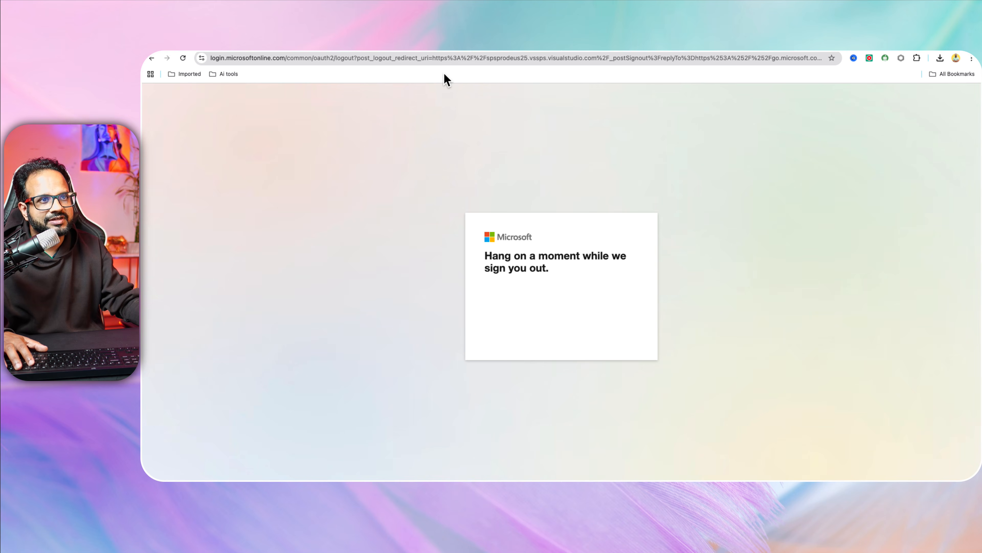
Go to aex.dev.azure.com and sign back in with the listed account, staying signed in.
left_click(442, 54)
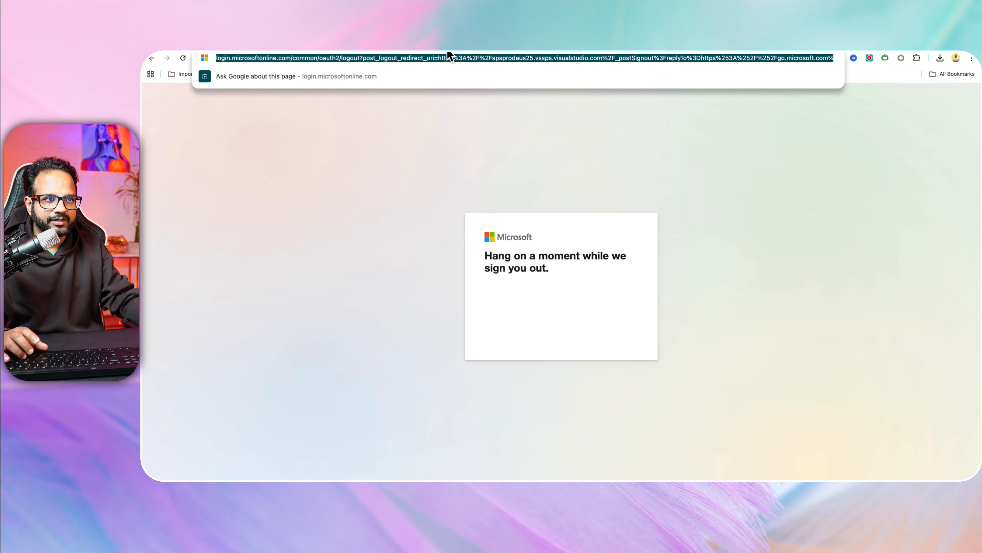
type("aes")
key("BackSpace")
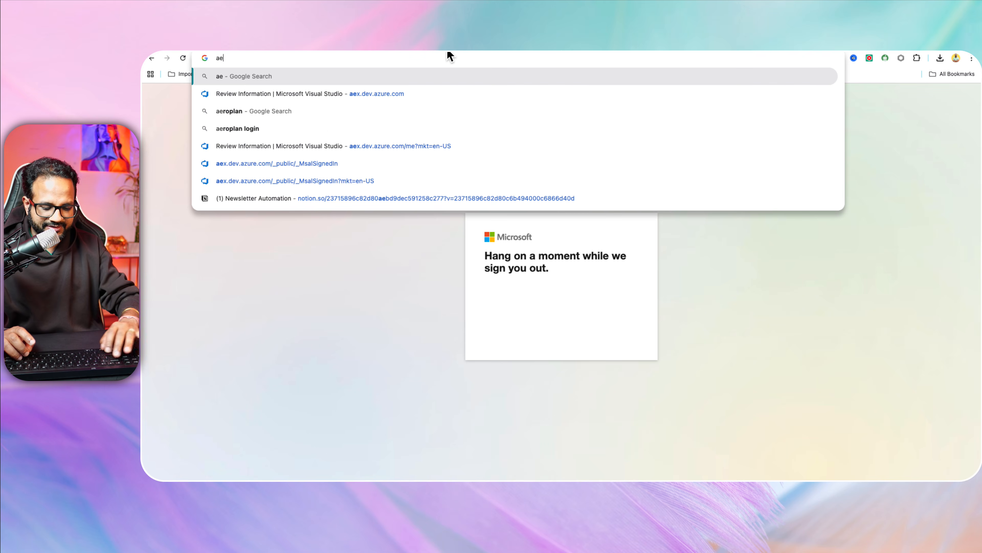
type("x")
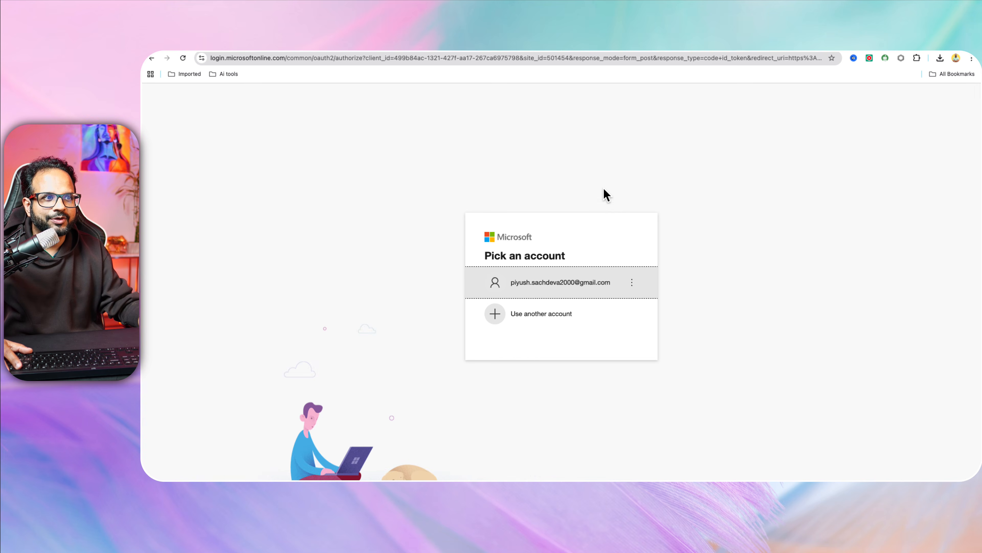
left_click(565, 282)
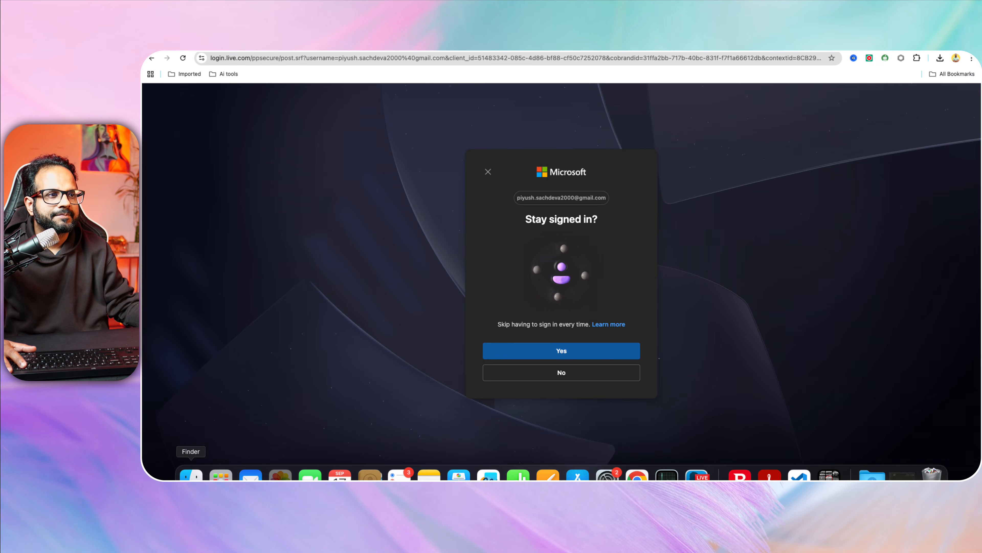
left_click(547, 344)
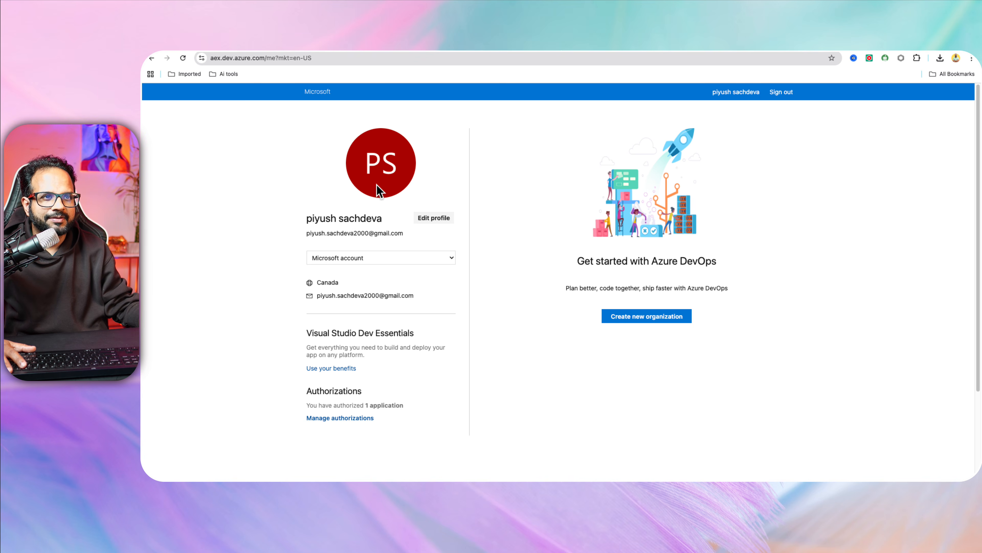
Zoom the page to 110% and switch the profile's directory to Default Directory.
left_click(353, 254)
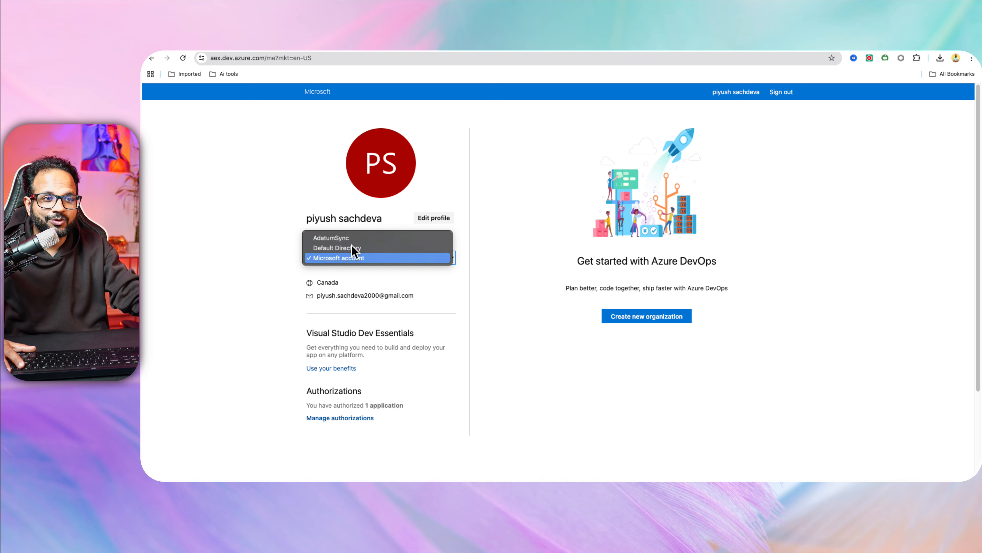
left_click(219, 292)
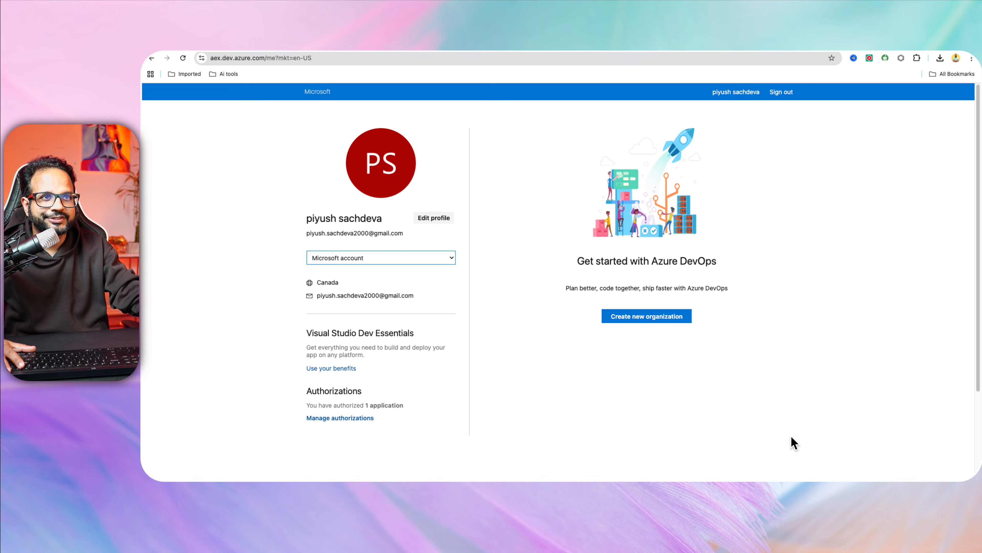
key("super+equal")
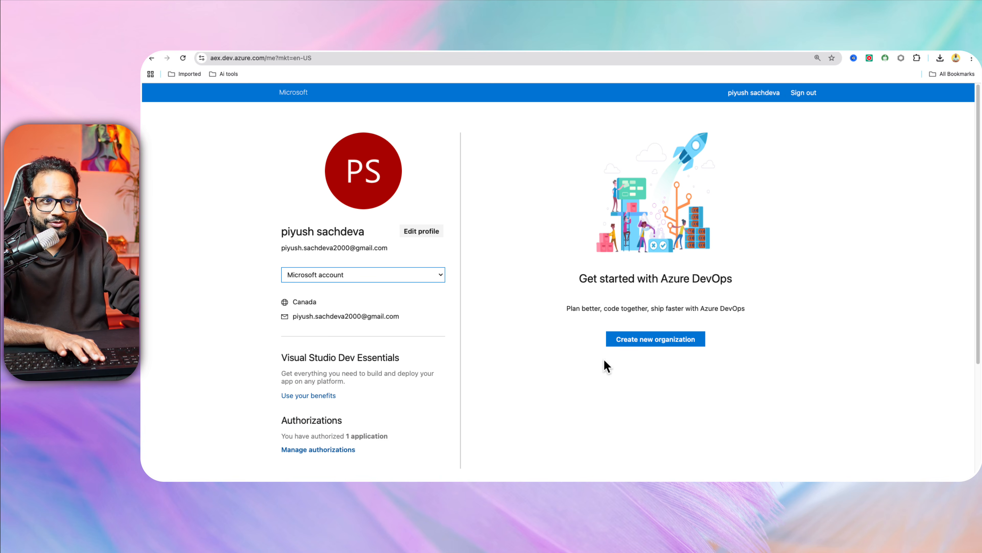
left_click(353, 271)
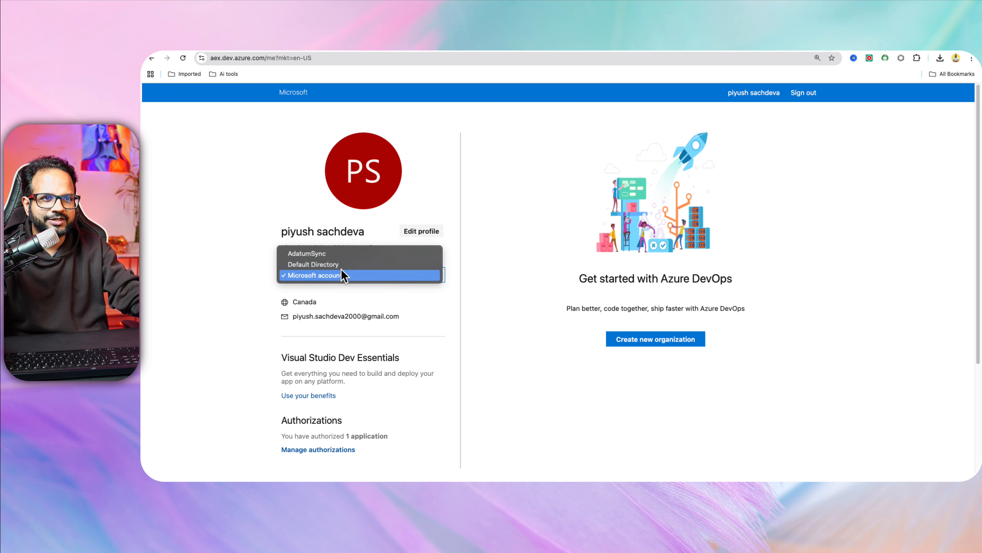
left_click(340, 265)
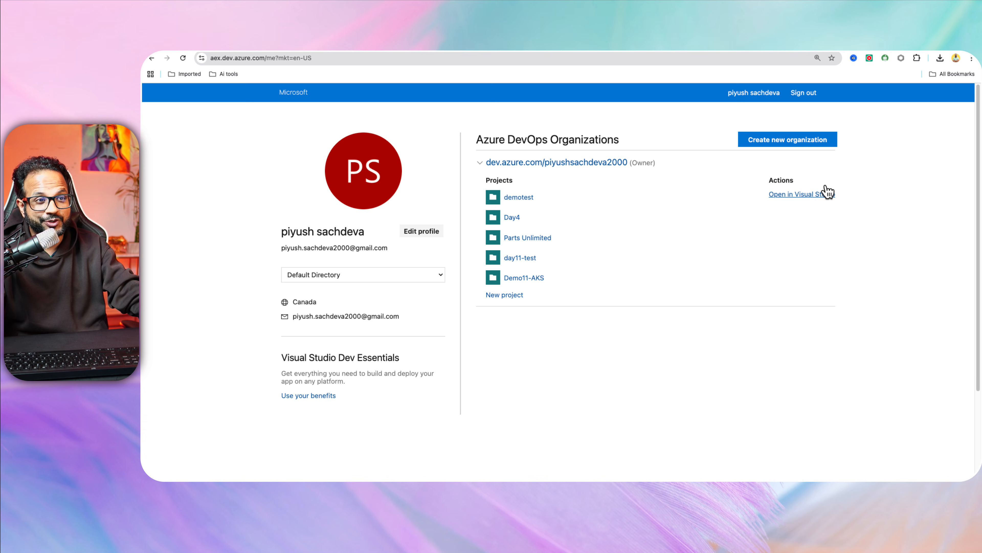
Open the owned organization listed under Azure DevOps Organizations.
left_click(581, 162)
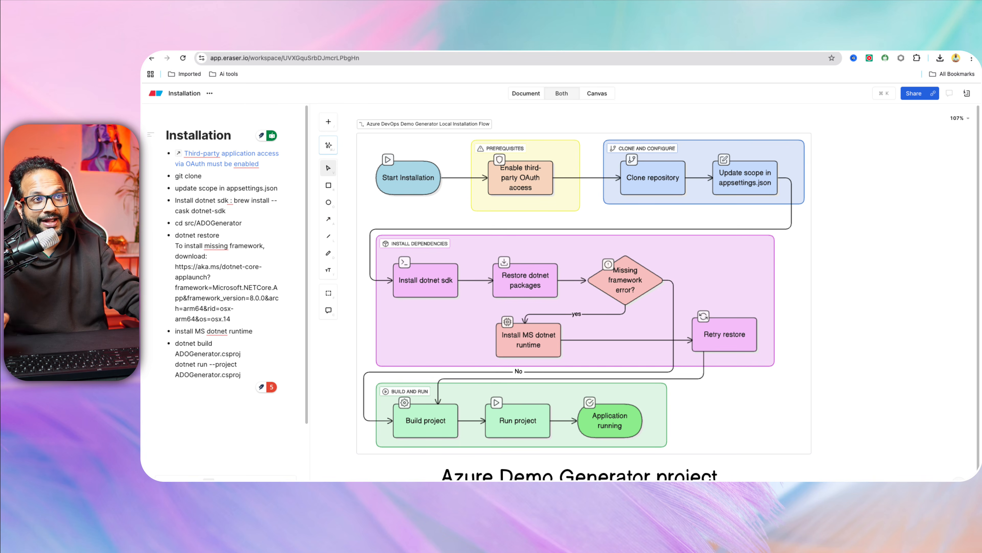
left_click(654, 179)
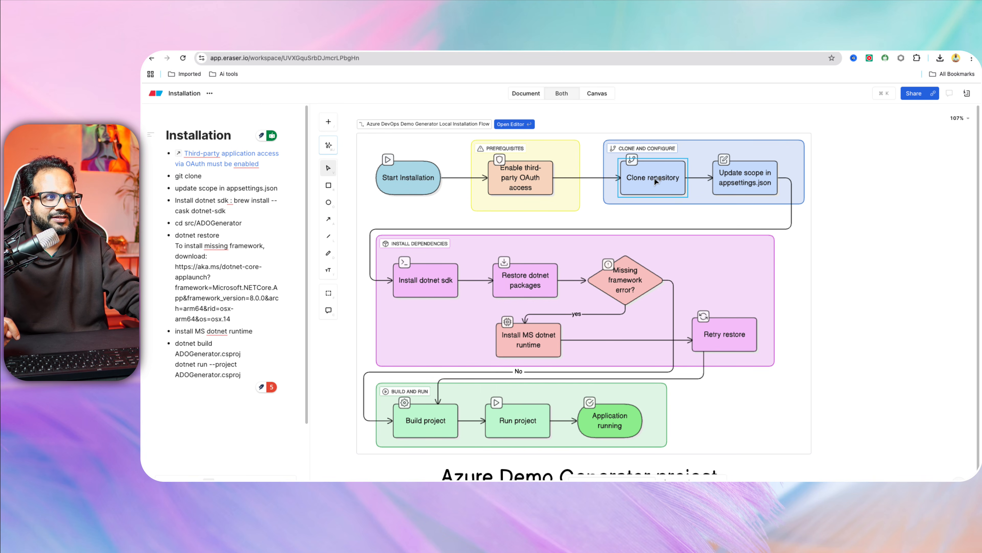
left_click(735, 182)
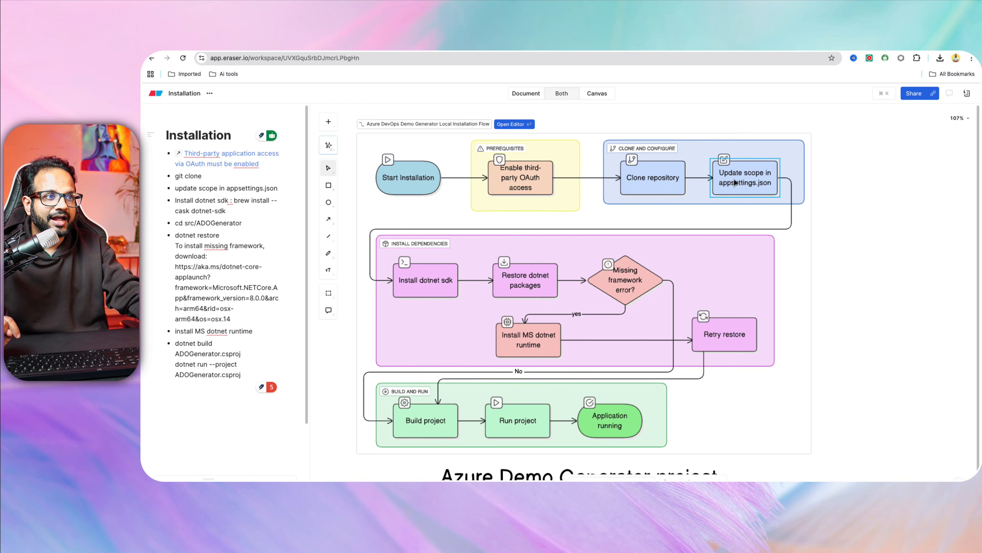
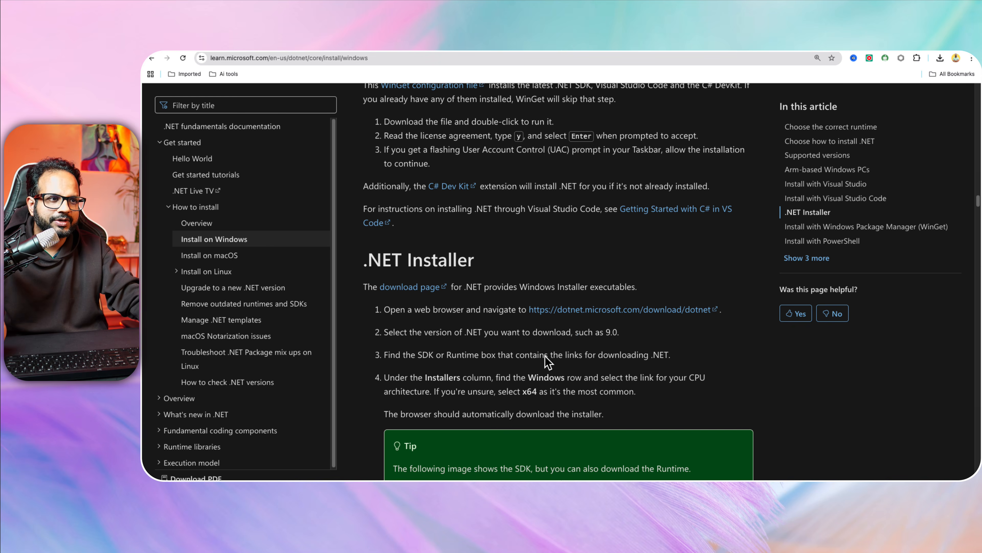
scroll(528, 306, "down", 2)
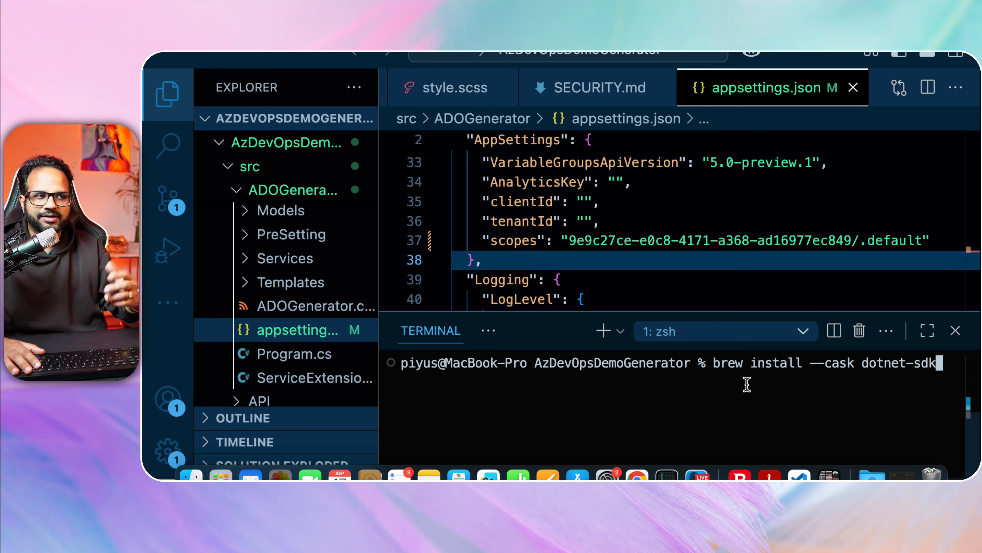
Start the Homebrew dotnet-sdk cask install and check the Install dotnet sdk step in the Eraser flowchart.
key("Return")
left_click_drag(704, 306, 686, 165)
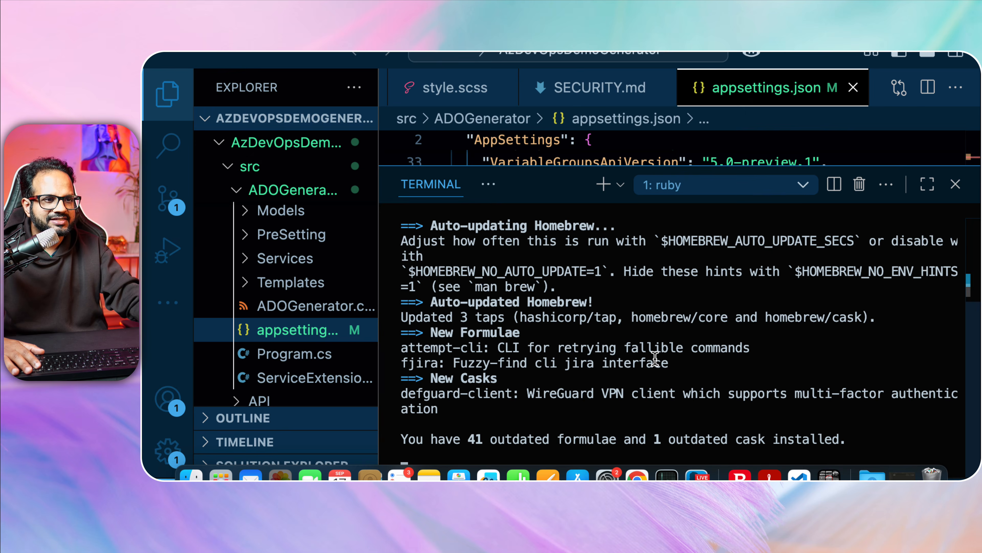
key("ctrl+Up")
left_click(542, 72)
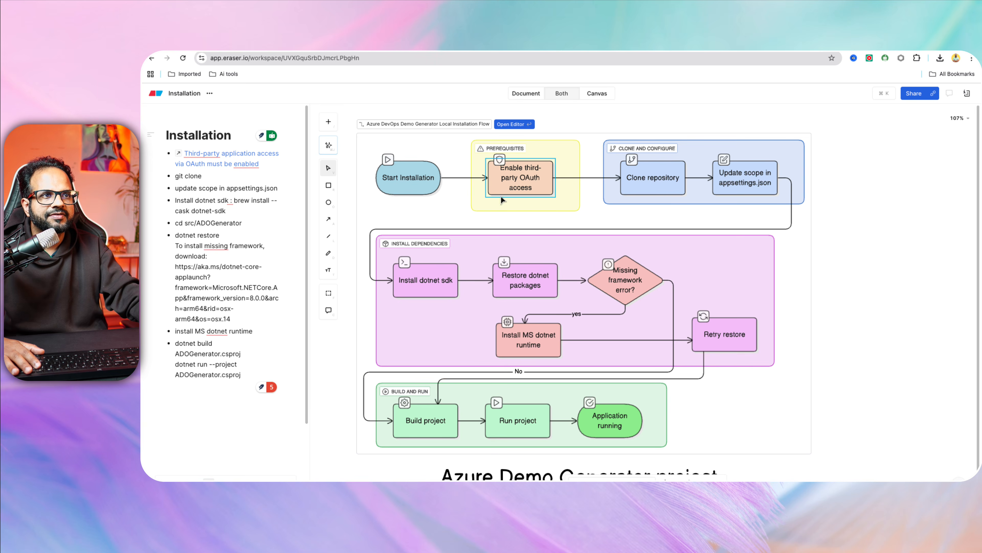
left_click(417, 283)
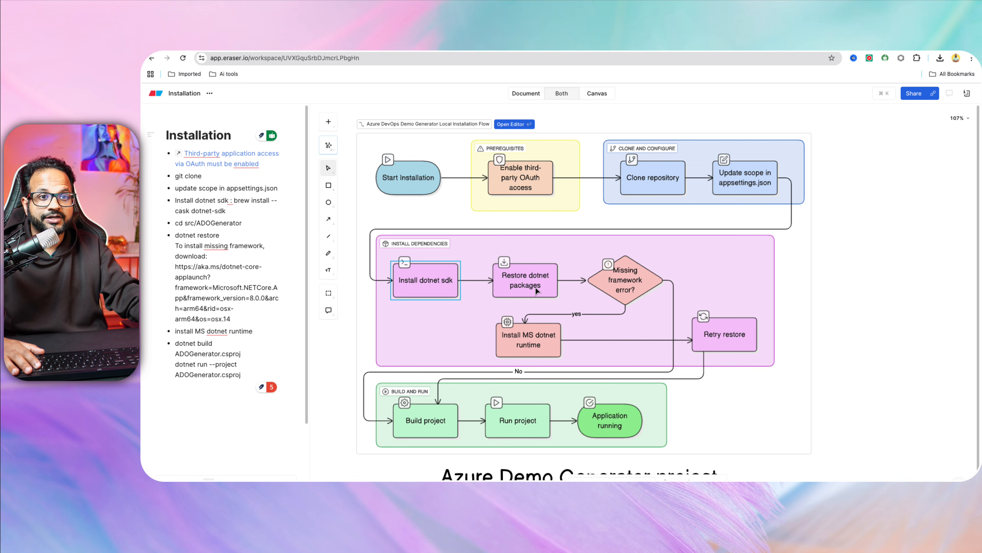
Back in VS Code, enter the account password so Homebrew installs .NET SDK 9.0.305.
key("ctrl+Up")
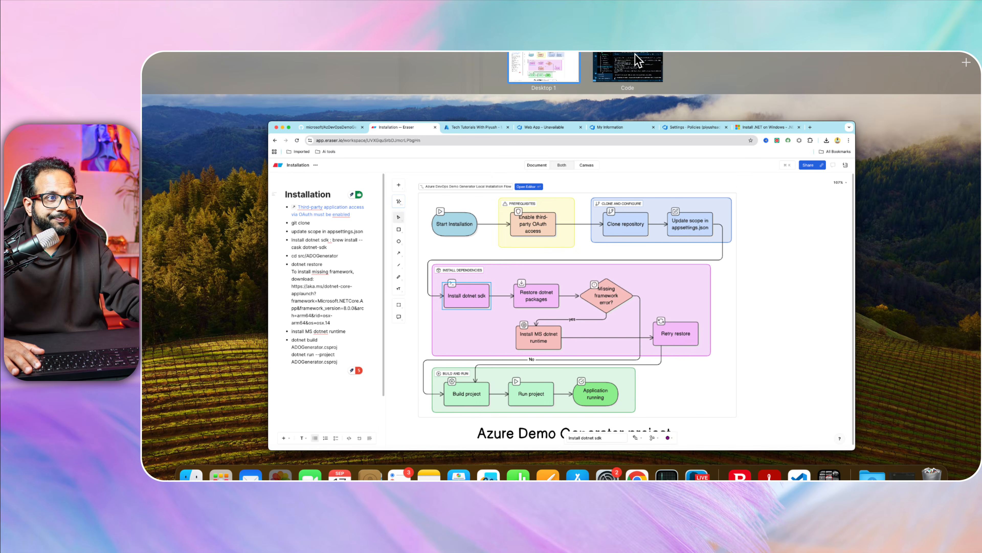
left_click(636, 61)
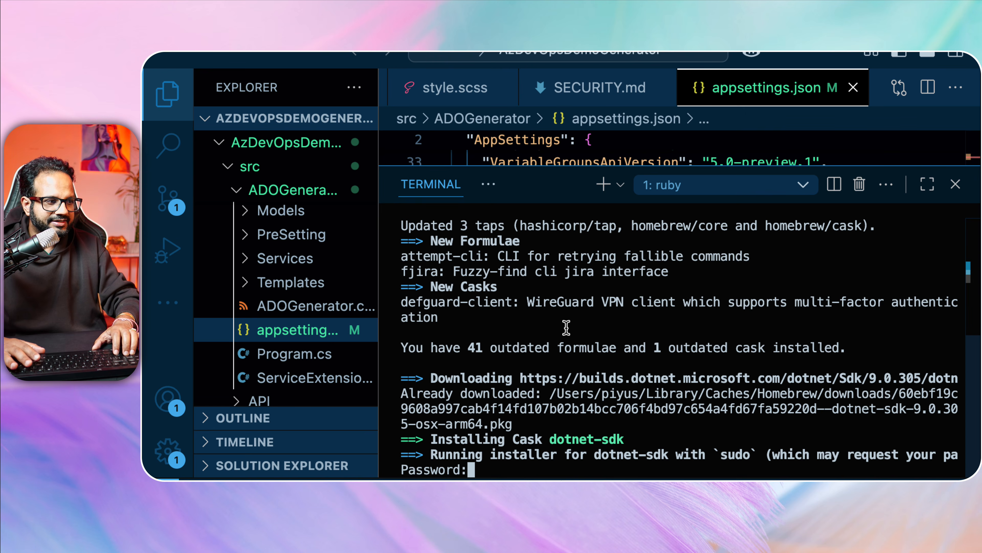
key("Return")
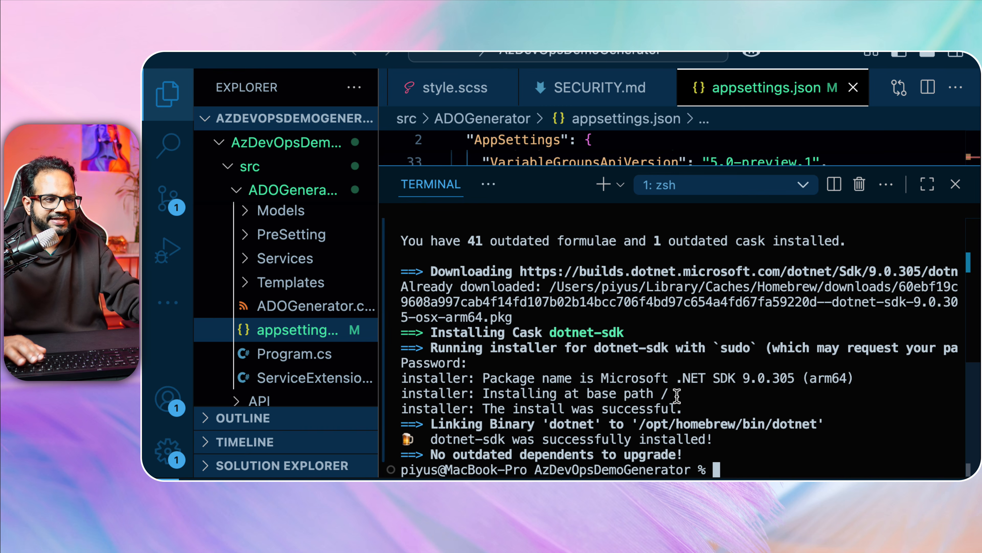
Clear the terminal and run dotnet --version, confirming 9.0.305.
type("clear")
key("Return")
type("dot")
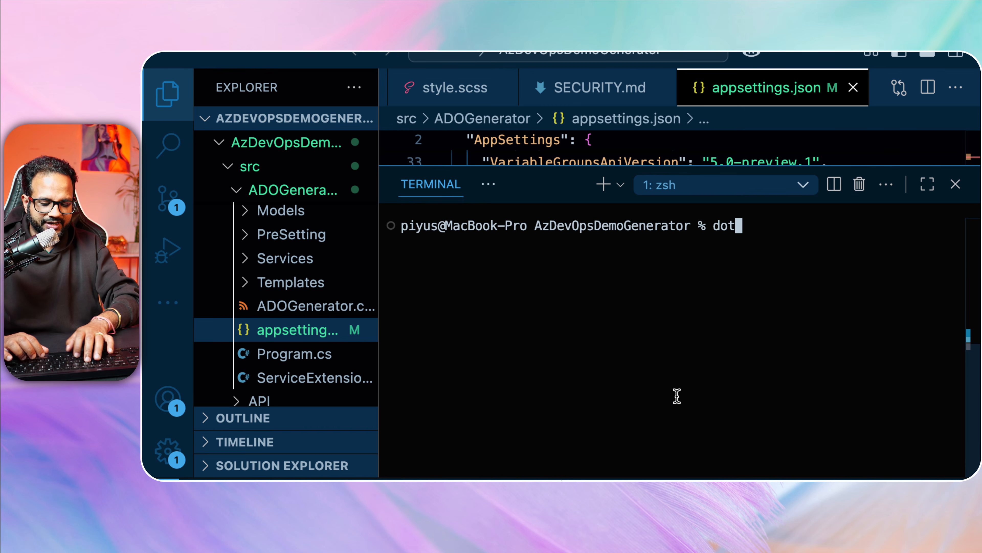
type("net --verso")
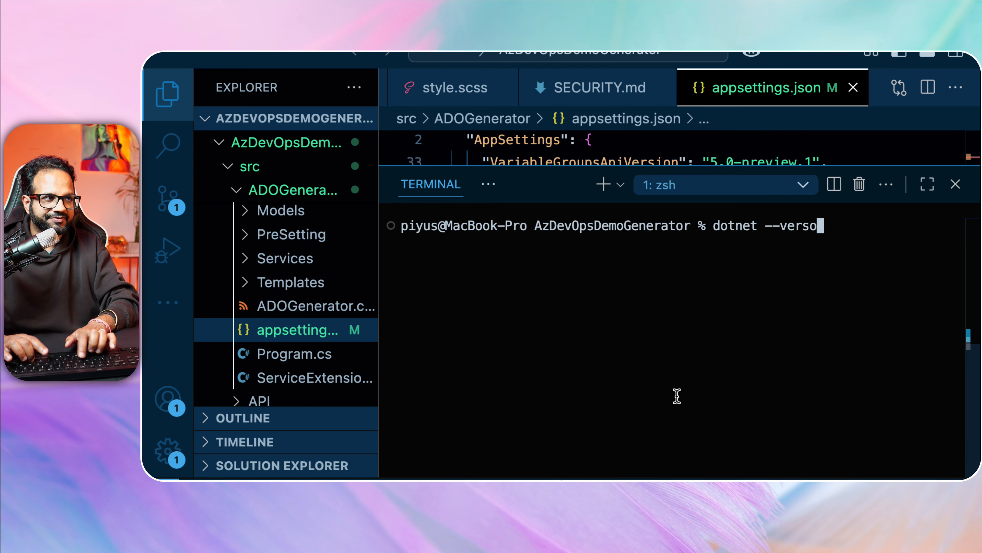
key("BackSpace")
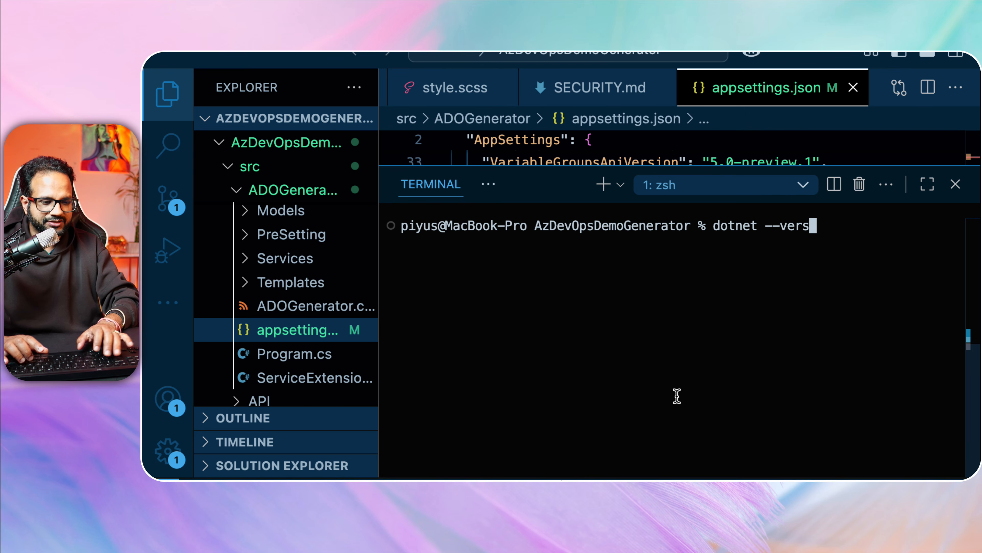
type("ion")
key("Return")
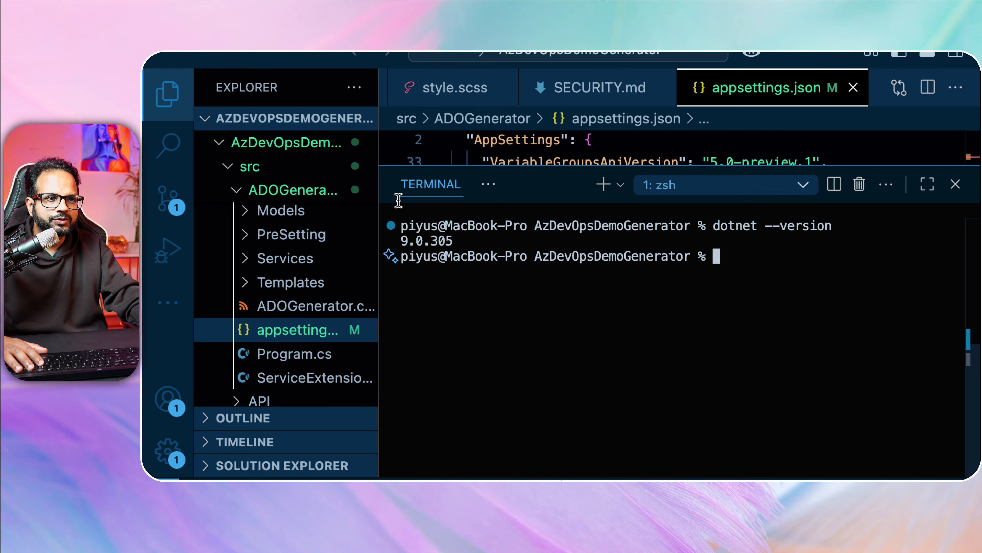
Hide the sidebar, zoom in, and run dotnet restore, which fails with MSB1003.
key("super+b")
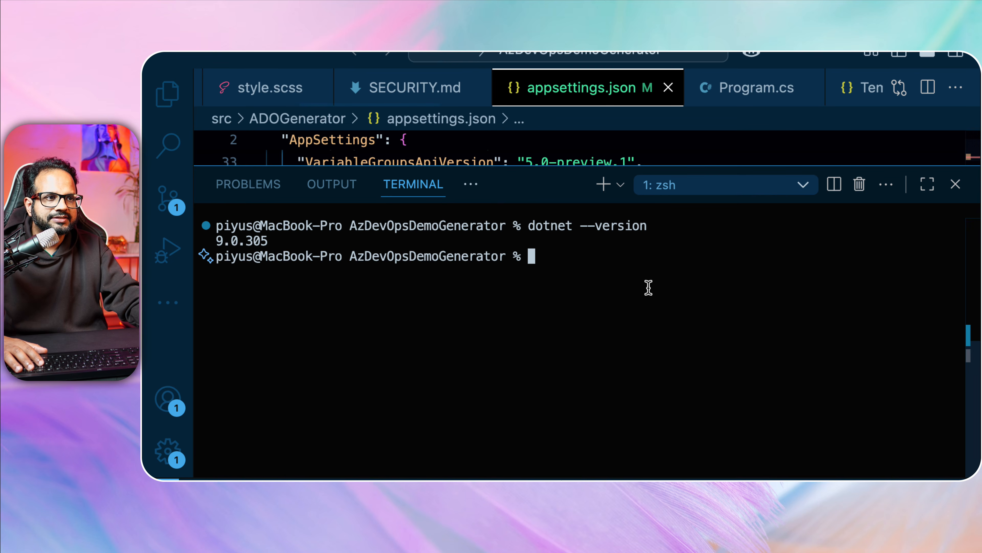
key("super+equal")
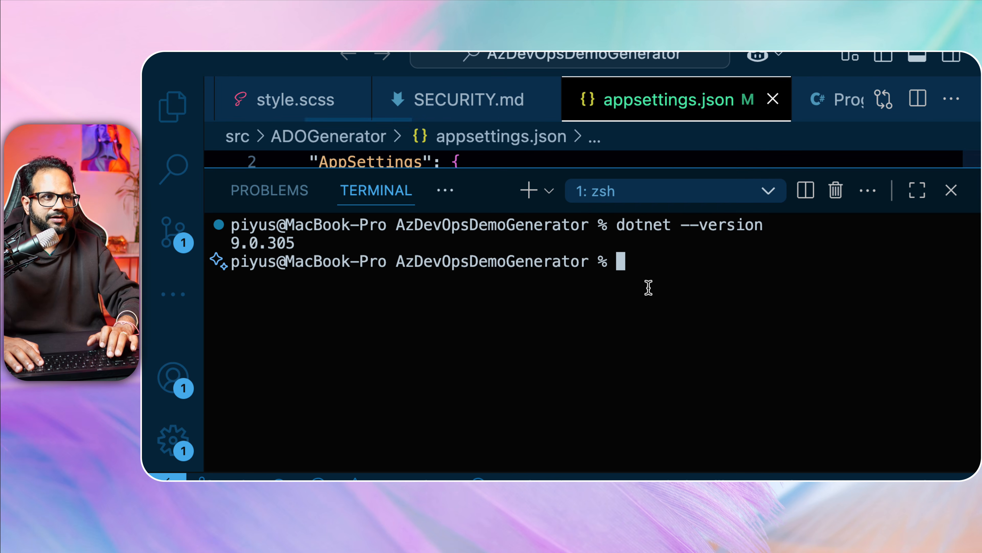
type("dotnet s")
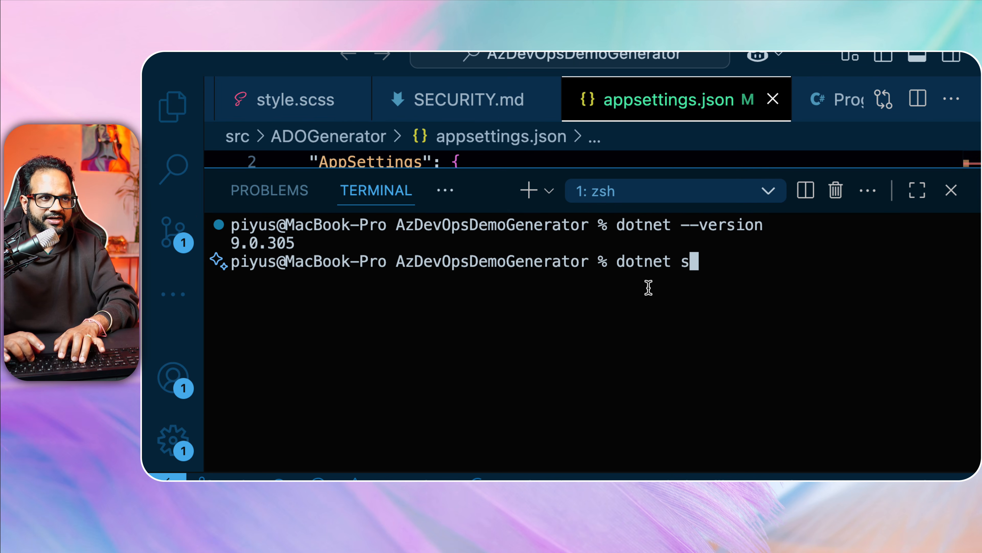
key("BackSpace")
type("restore")
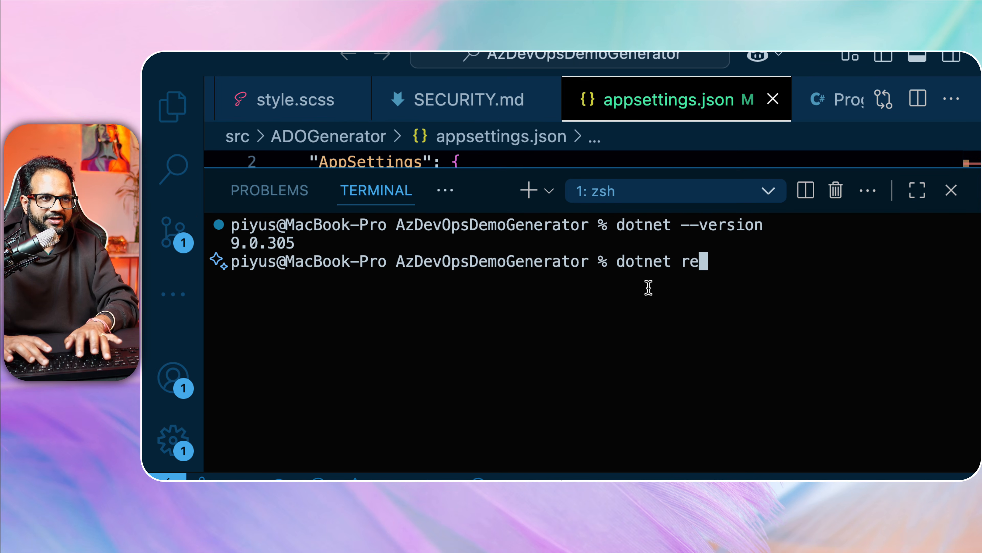
key("Return")
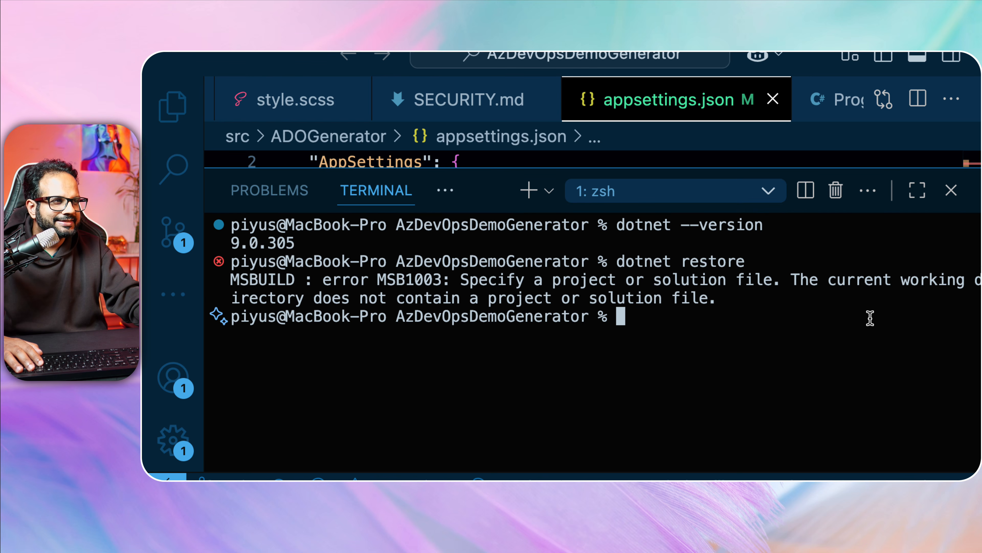
Browse the project files in the explorer, then collapse it to widen the terminal.
left_click_drag(205, 195, 590, 195)
scroll(407, 290, "down", 1)
scroll(311, 296, "up", 2)
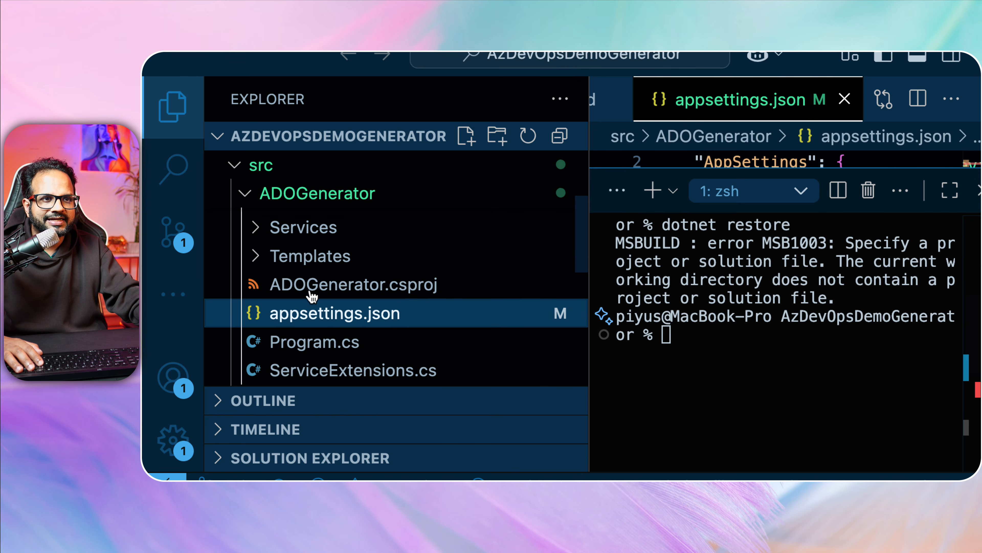
scroll(313, 292, "up", 3)
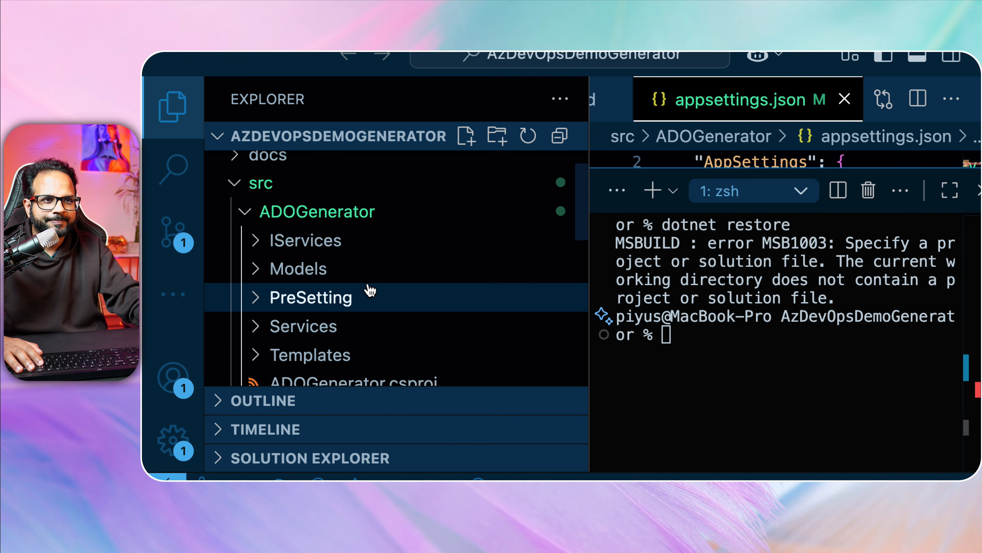
scroll(383, 287, "down", 6)
scroll(399, 286, "down", 4)
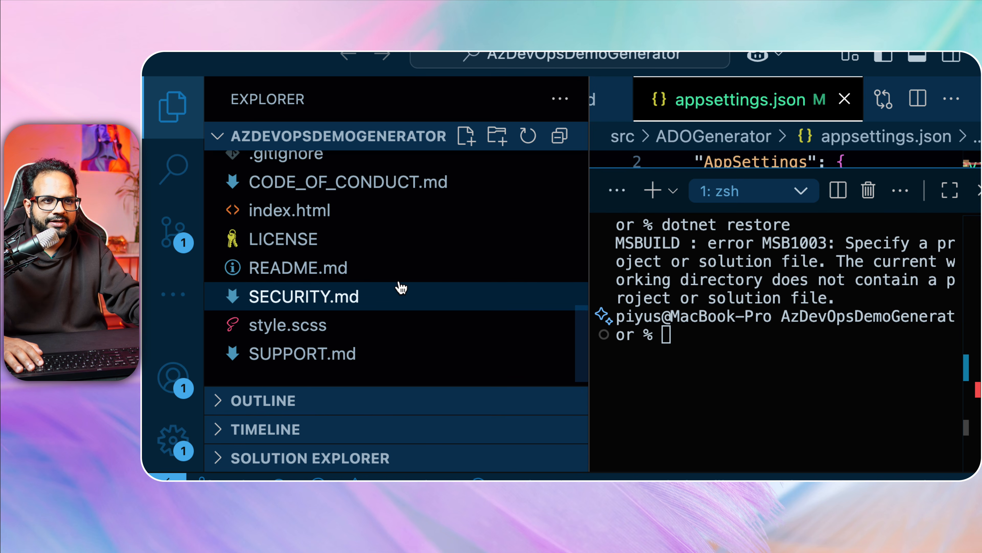
scroll(400, 290, "up", 5)
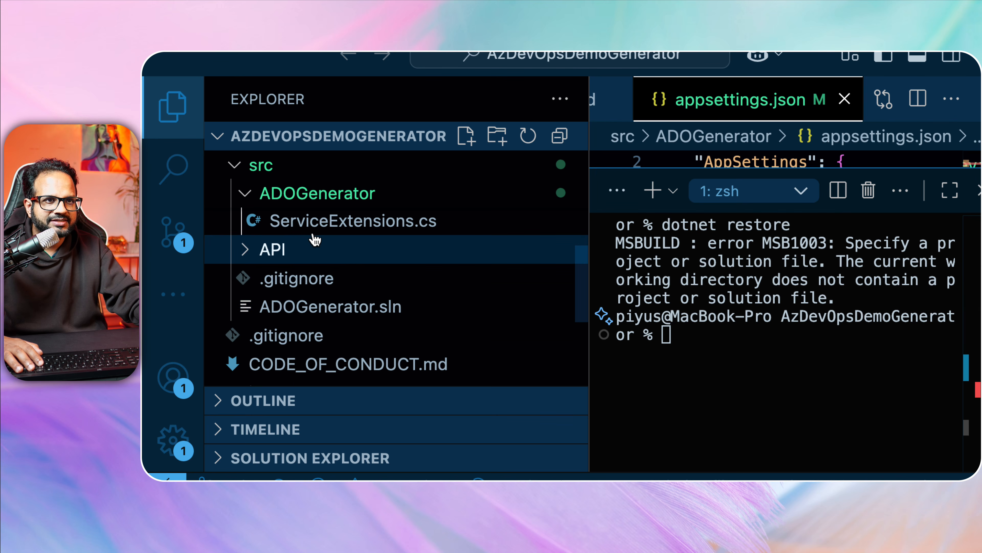
scroll(328, 227, "up", 1)
left_click_drag(590, 280, 248, 247)
Change into src/ADOGenerator and list its contents, locating ADOGenerator.csproj.
type("pwd")
key("Return")
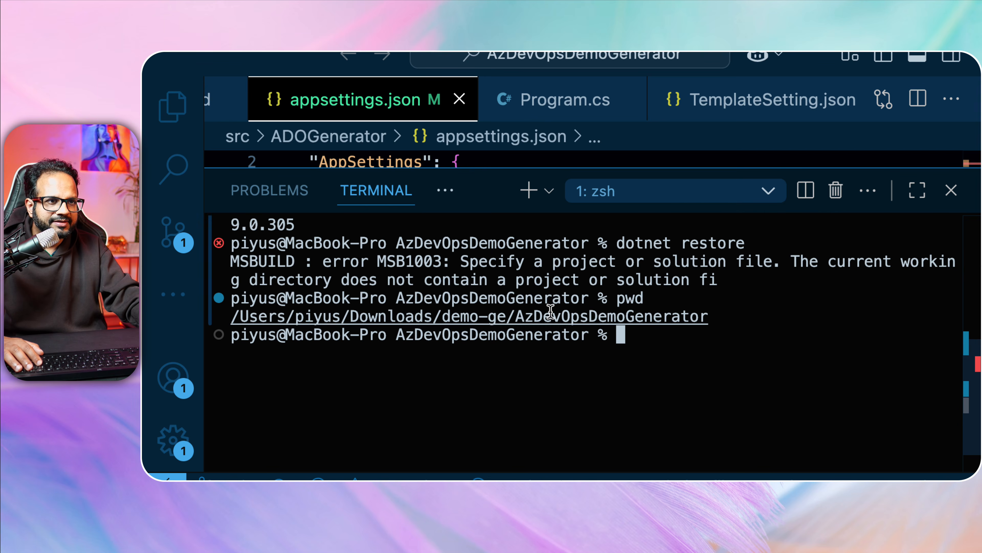
type("cd s")
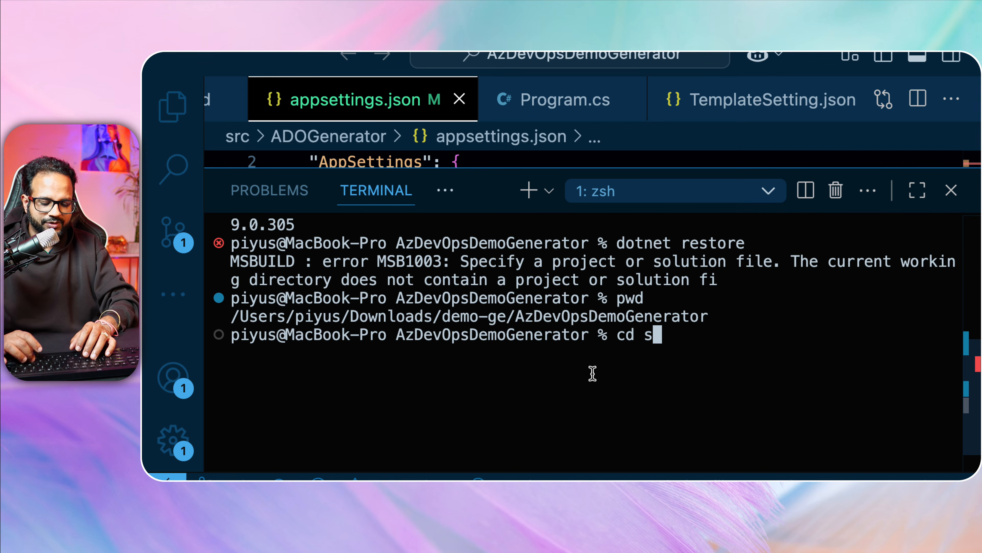
type("rc/ADO")
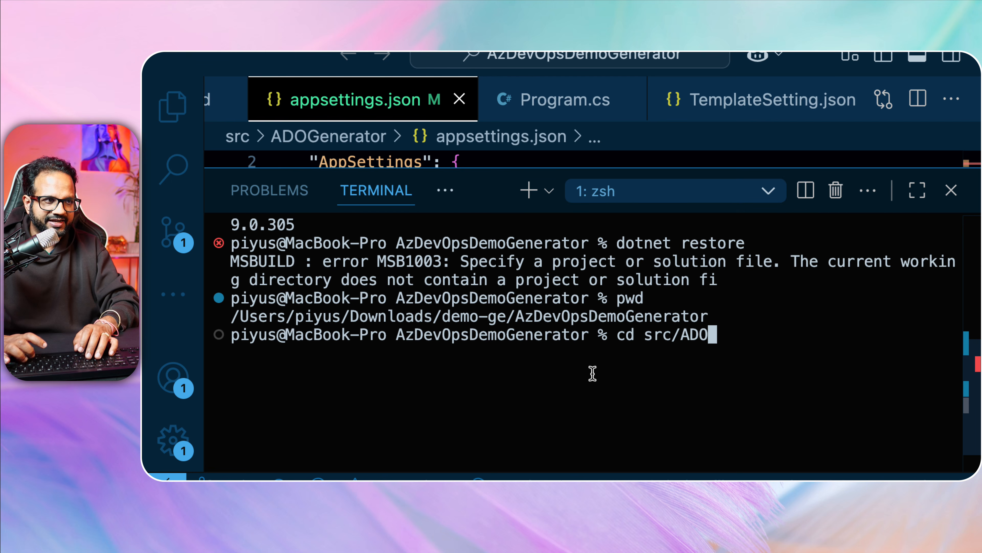
key("Tab")
key("Return")
type("ls")
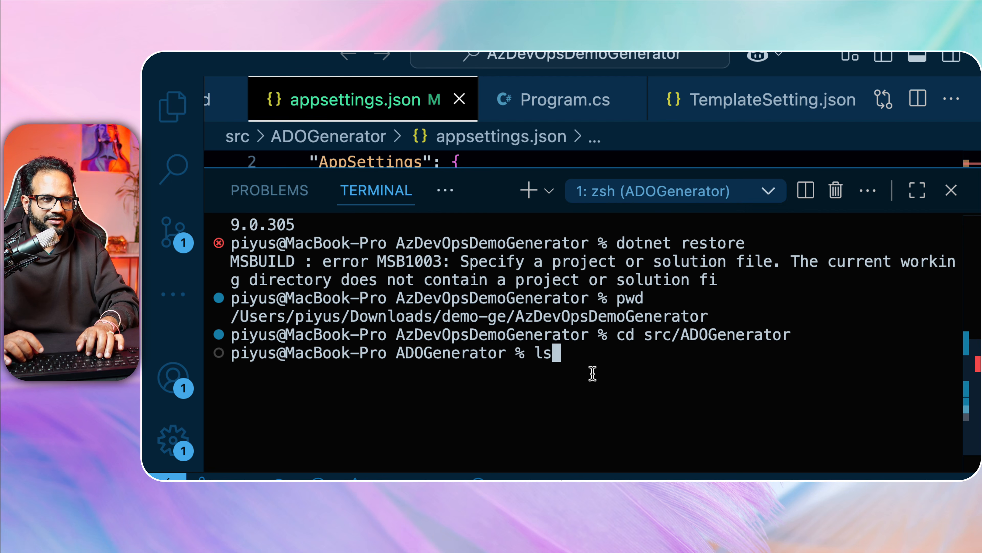
type(" -lrt")
key("Return")
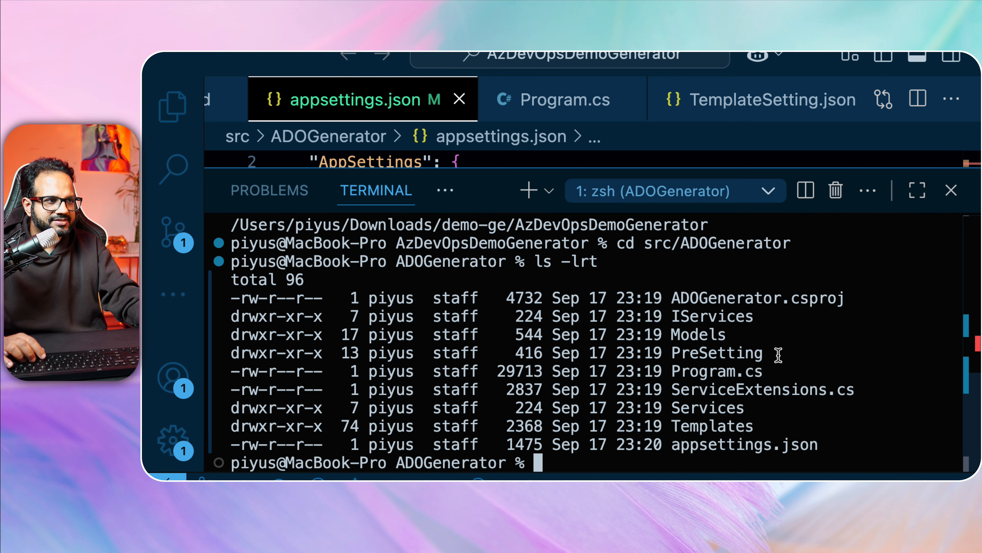
double_click(812, 297)
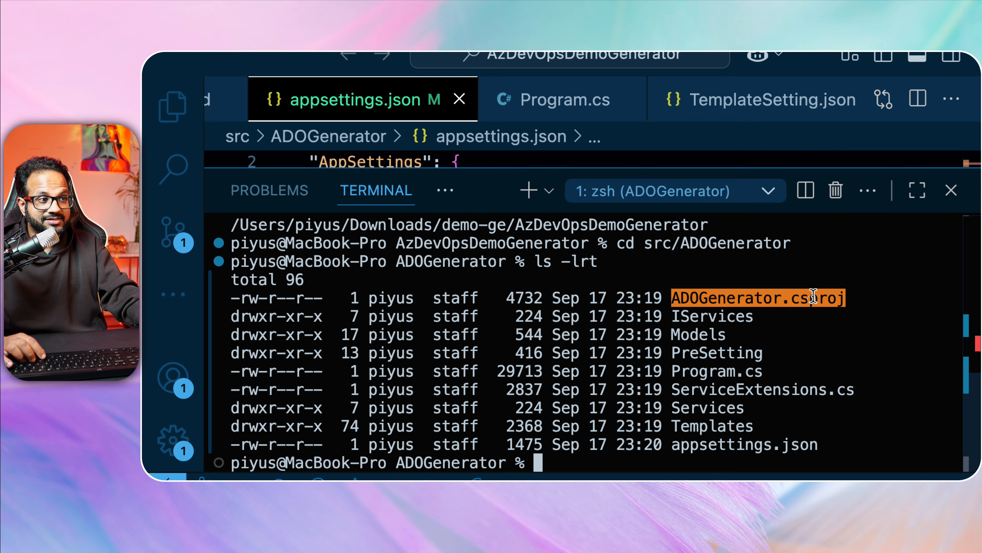
left_click(789, 343)
Clear the terminal, run dotnet restore successfully in src/ADOGenerator, and switch to the Eraser window.
type("cleara")
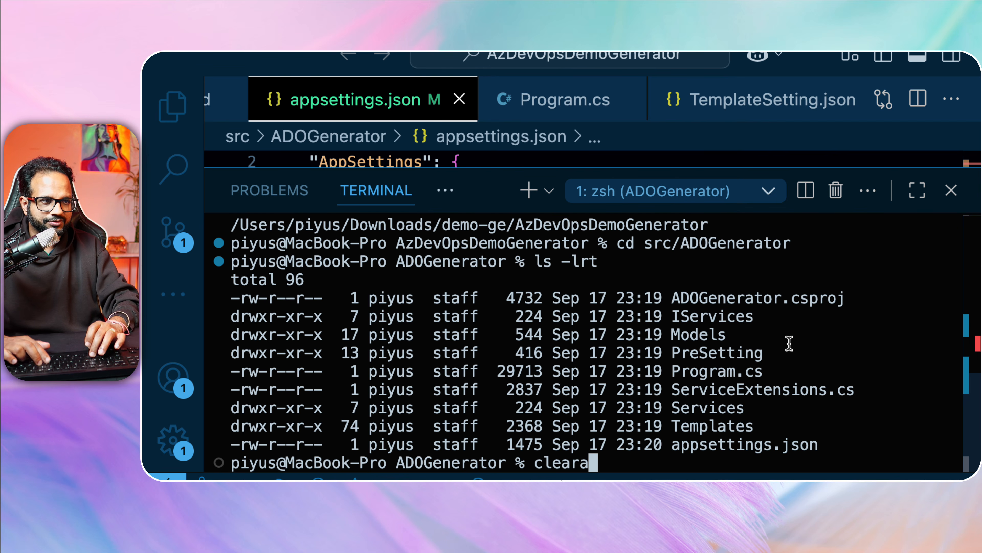
key("Return")
type("clear")
key("Return")
type("dotnet")
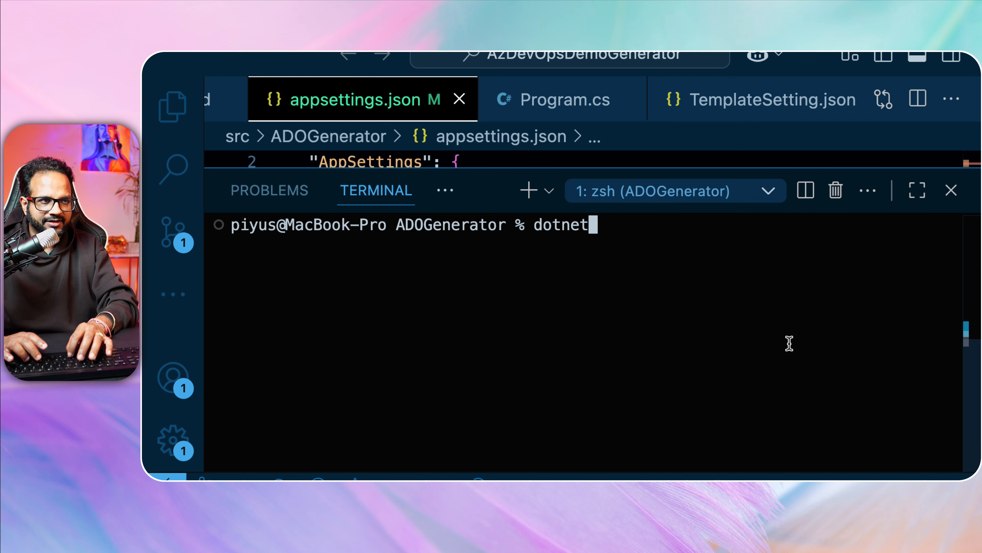
type(" restore")
key("Return")
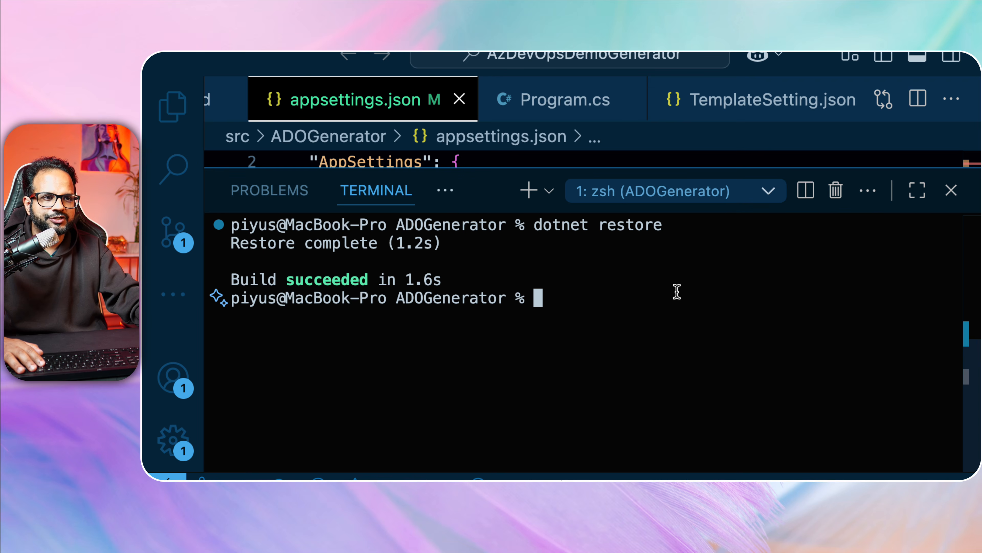
key("ctrl+Up")
left_click(582, 210)
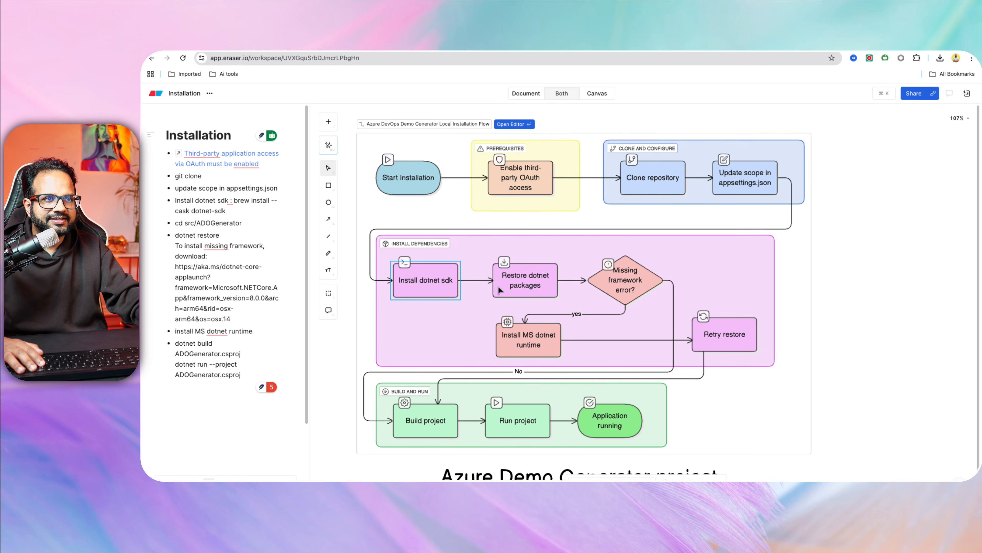
Select the Restore dotnet packages step and highlight the aka.ms .NET runtime download URL in its note.
left_click(520, 288)
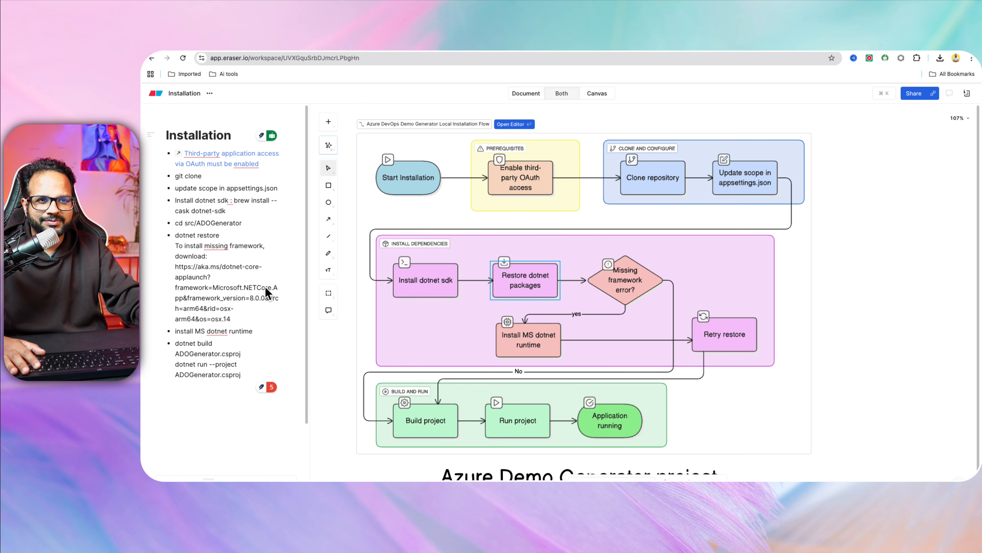
left_click_drag(246, 315, 172, 244)
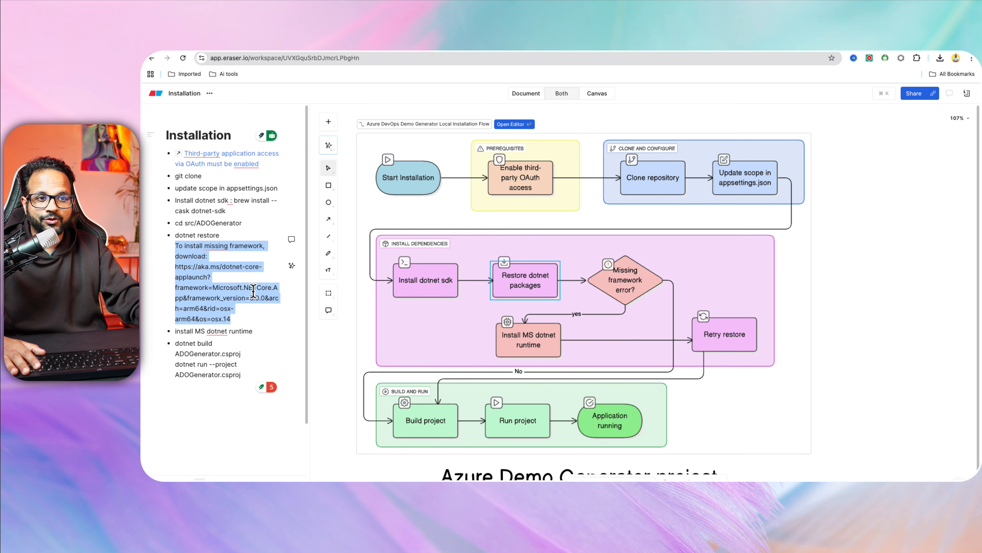
left_click_drag(246, 314, 177, 264)
key("super+c")
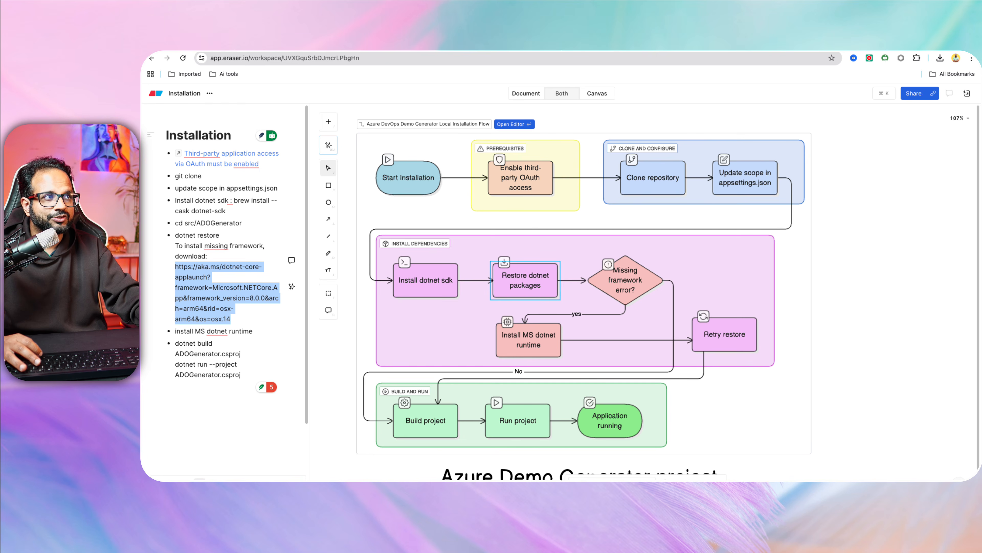
Open the copied link in a new tab to download the .NET 8.0 Runtime v8.0.20 macOS Arm64 installer.
key("super+t")
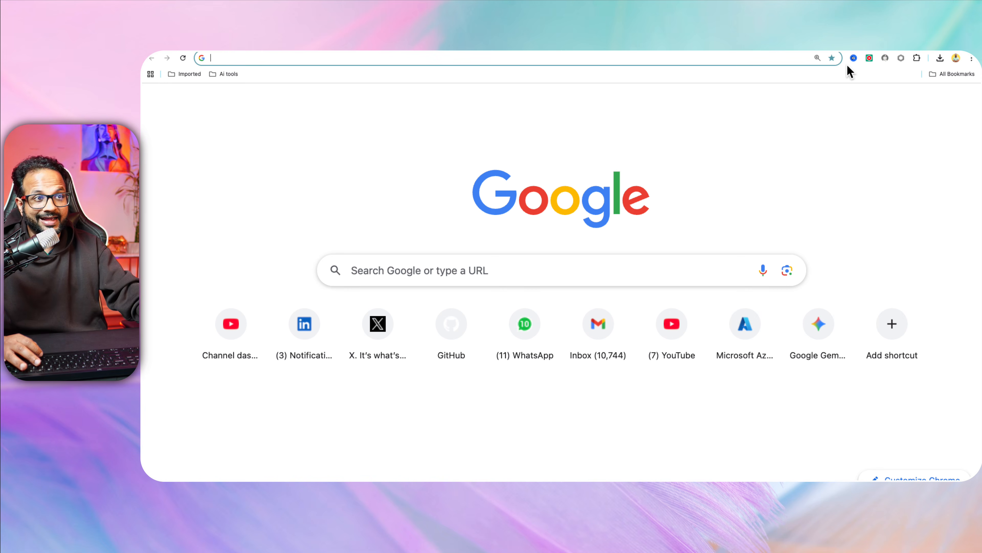
key("super+v")
key("Return")
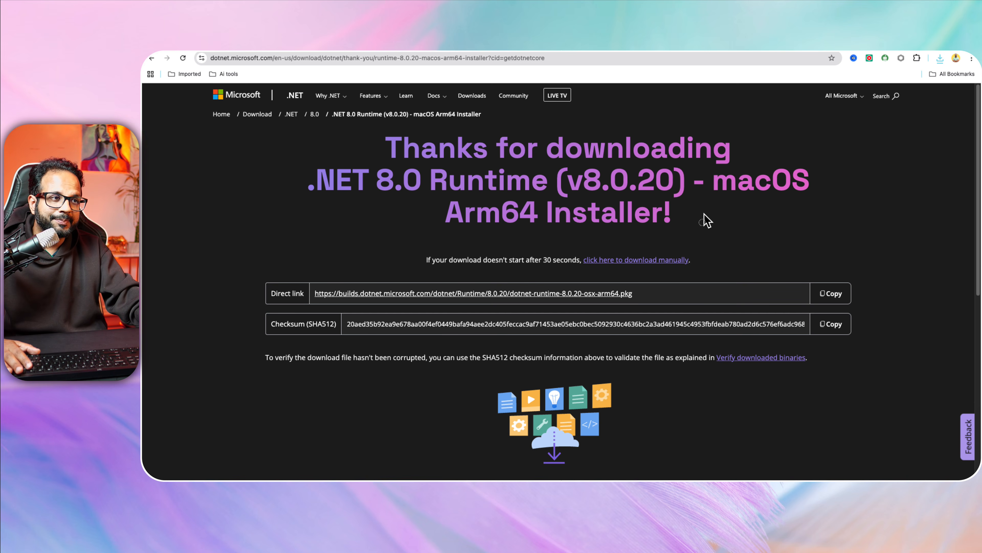
triple_click(638, 198)
left_click(333, 174)
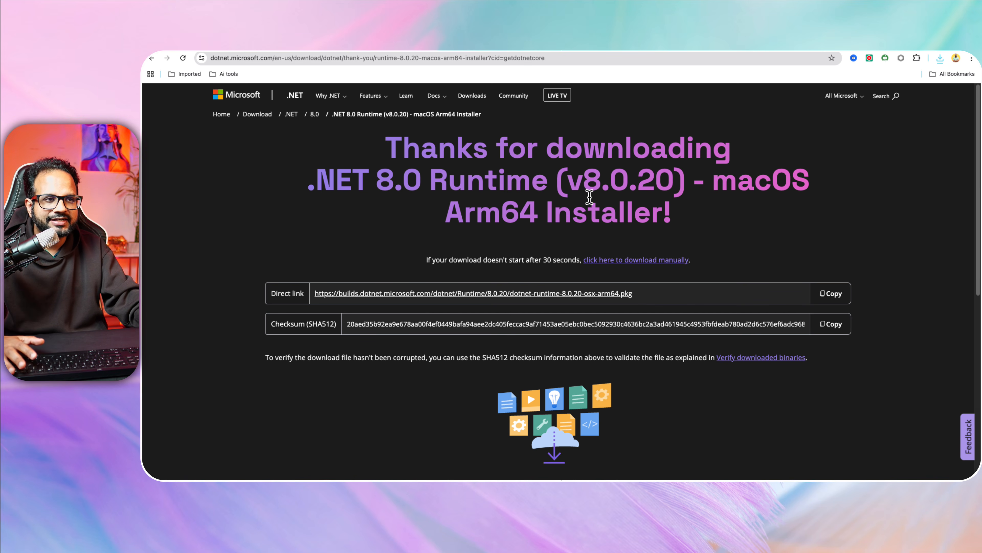
Glance at the VS Code desktop, then return to the browser desktop.
key("ctrl+Up")
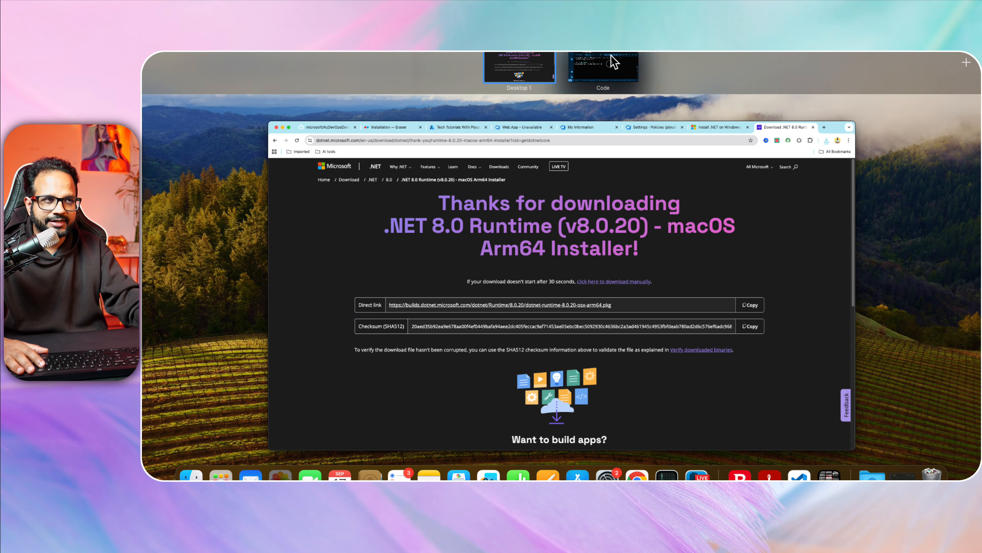
left_click(612, 61)
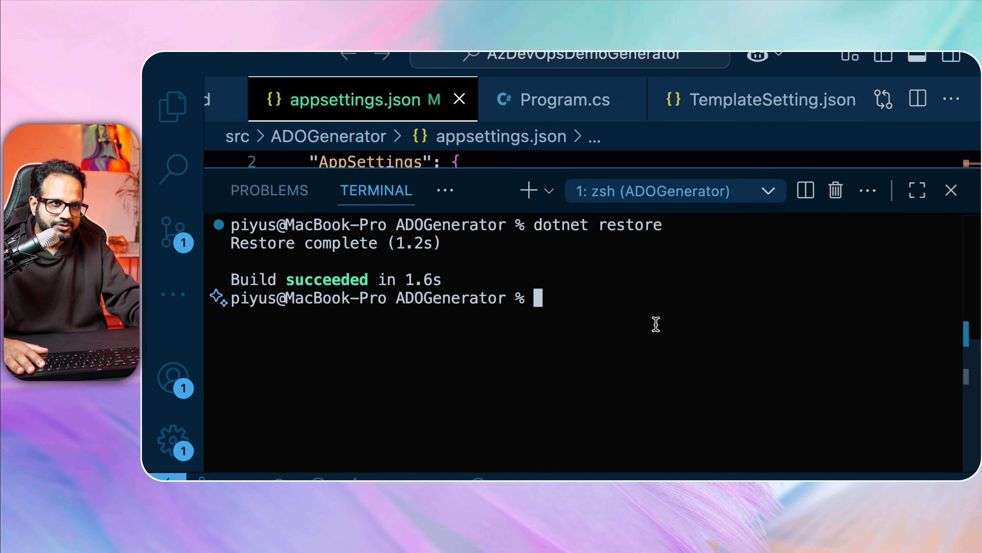
key("ctrl+Up")
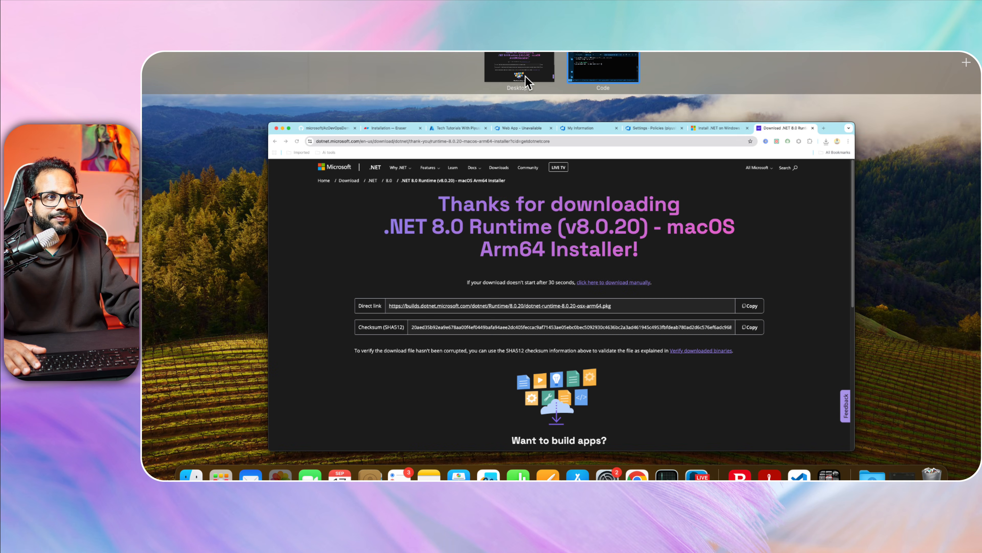
left_click(519, 73)
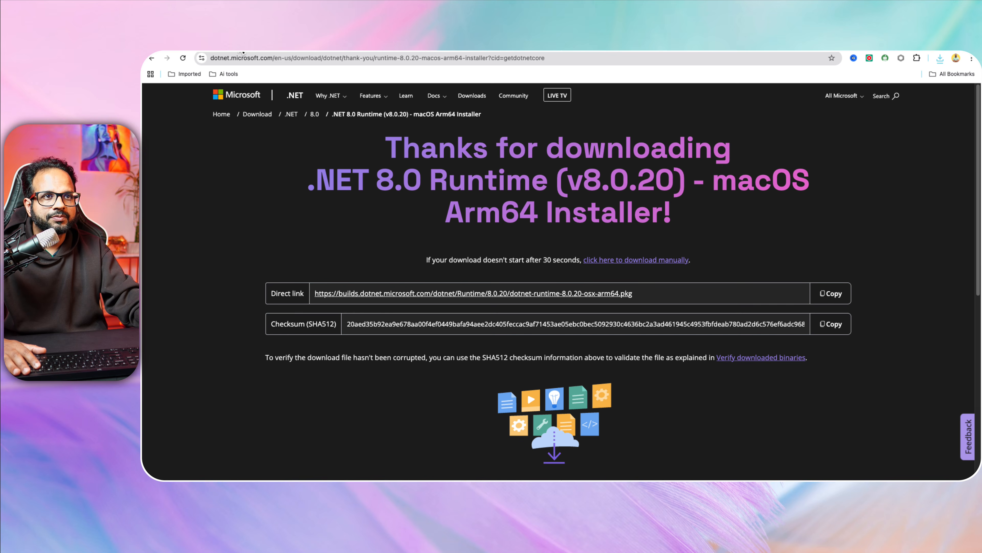
Return to the Eraser Installation tab and select the Build project node in the Build and Run group.
left_click(317, 46)
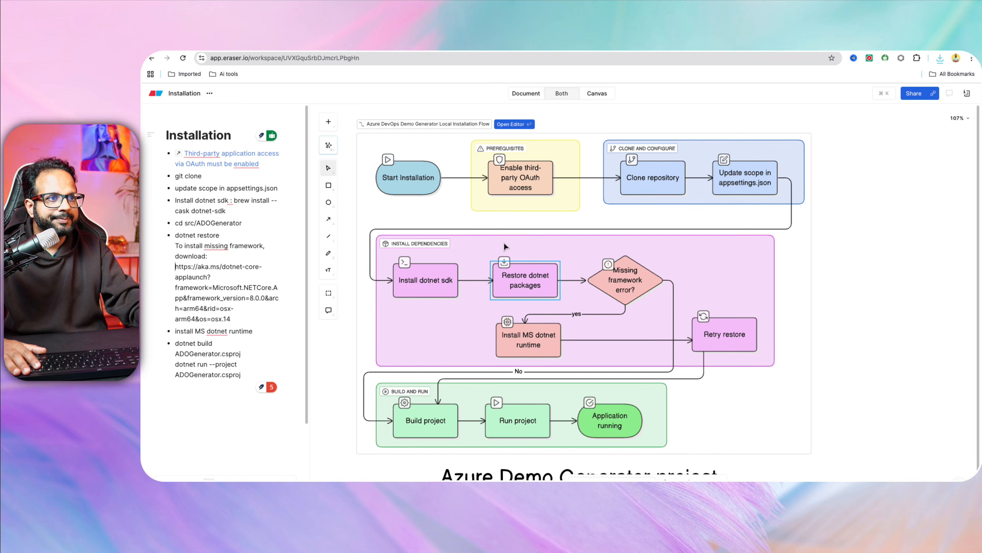
scroll(668, 326, "down", 1)
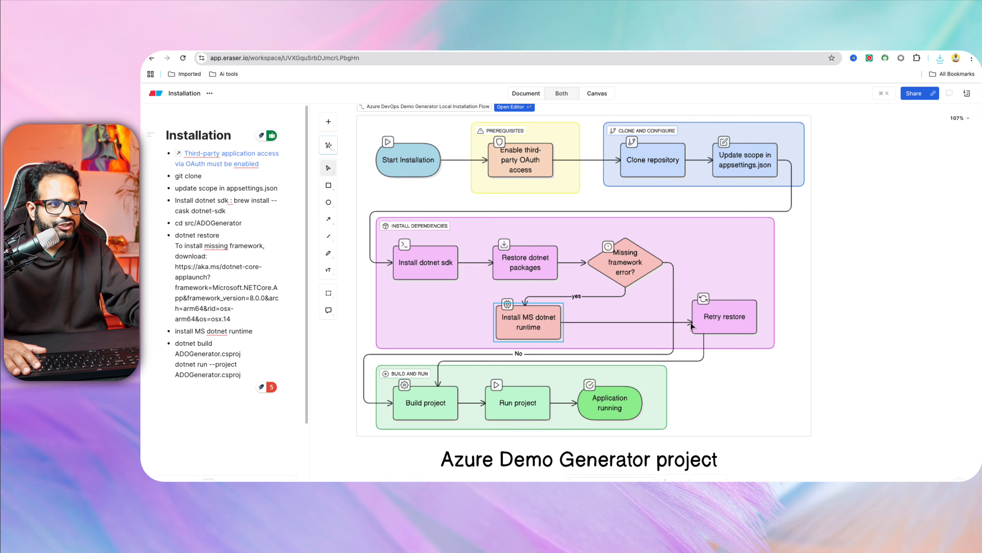
scroll(586, 353, "down", 1)
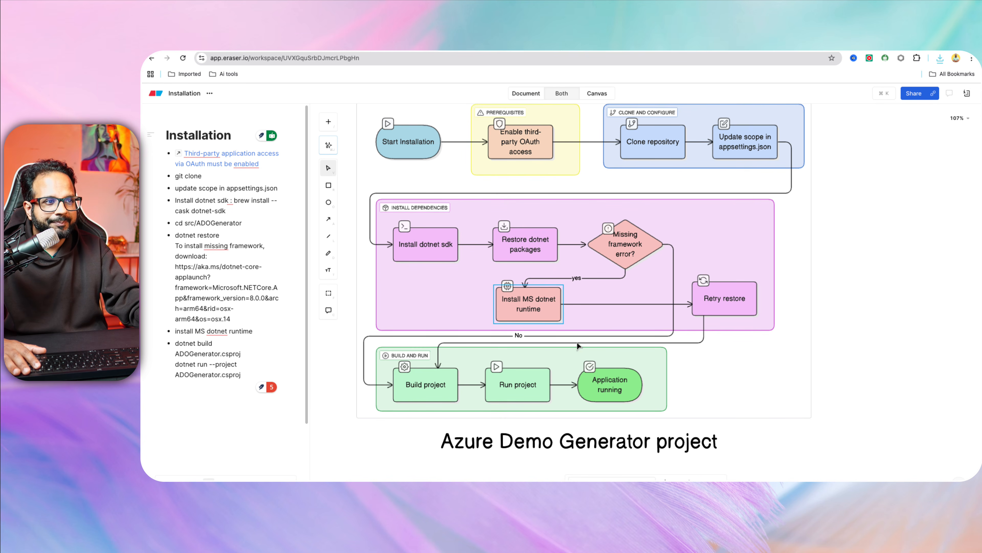
left_click(441, 391)
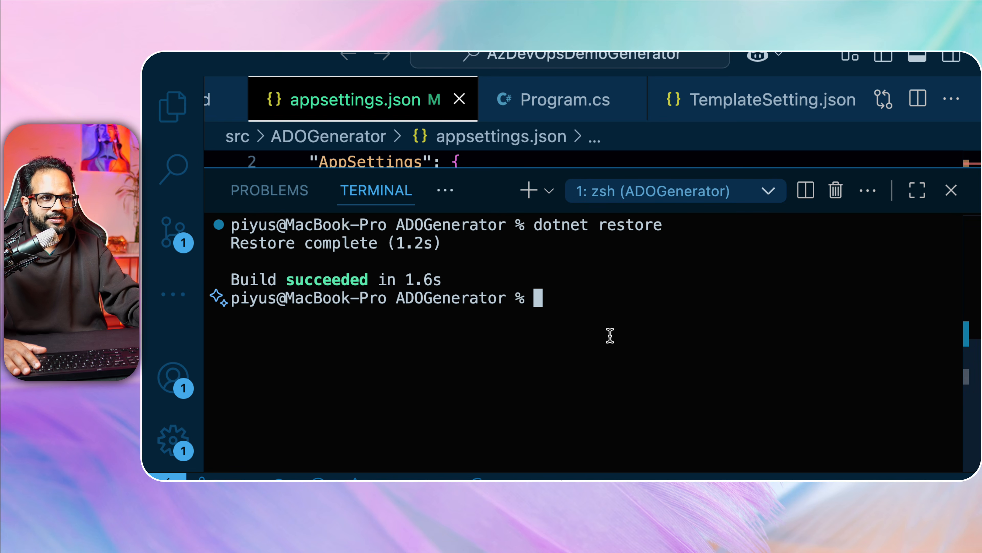
Run dotnet build ADOGenerator.csproj and highlight its single CS0162 unreachable-code warning in Program.cs.
type("dotnet")
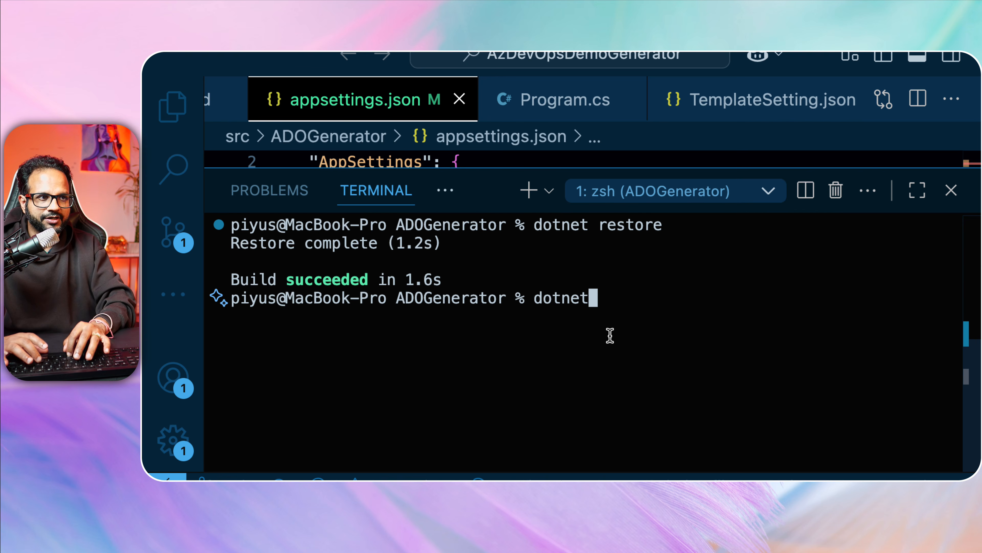
type(" build")
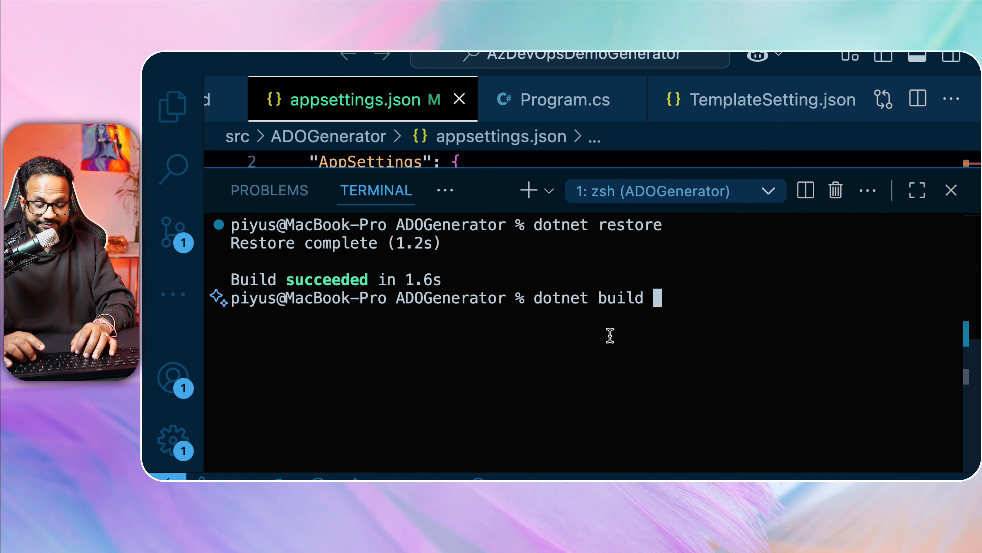
type("ADO")
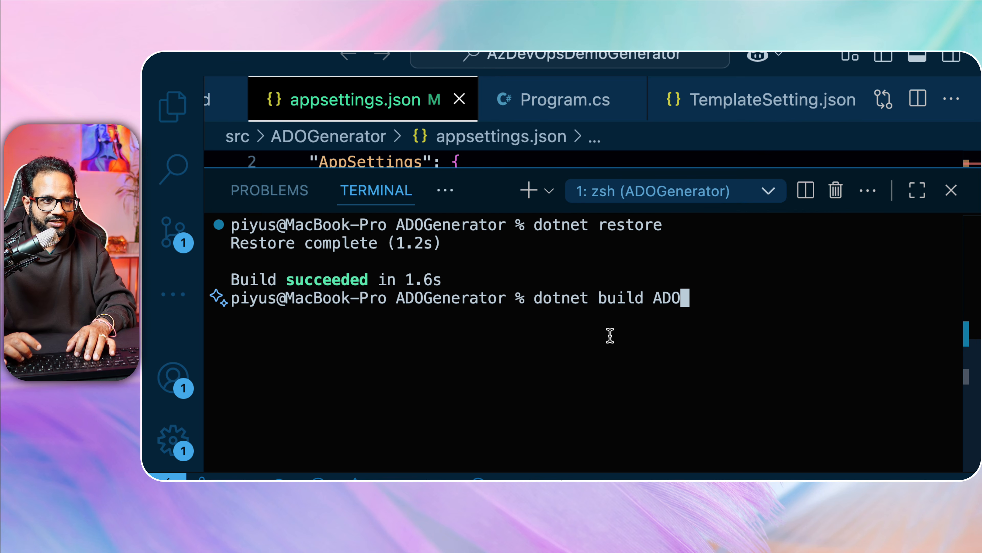
key("Tab")
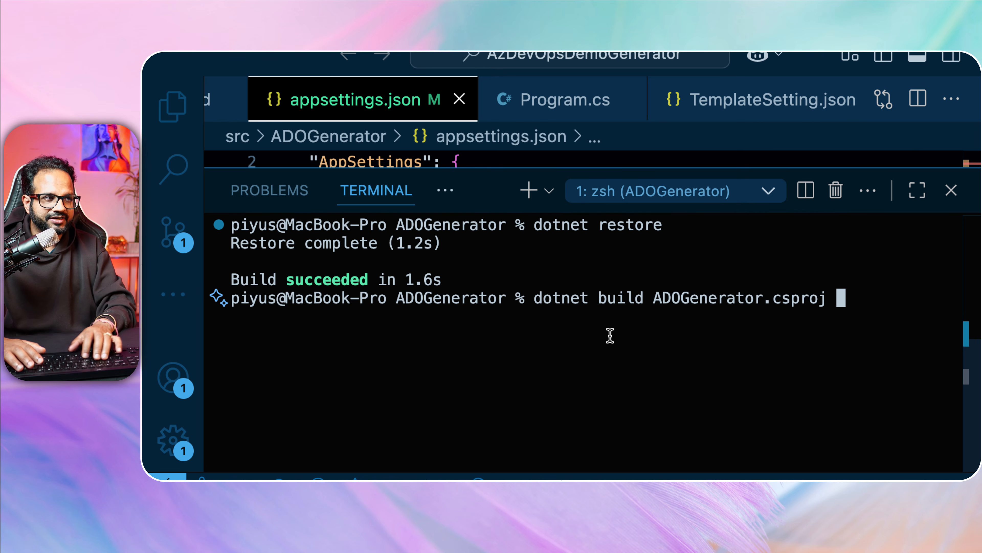
key("Return")
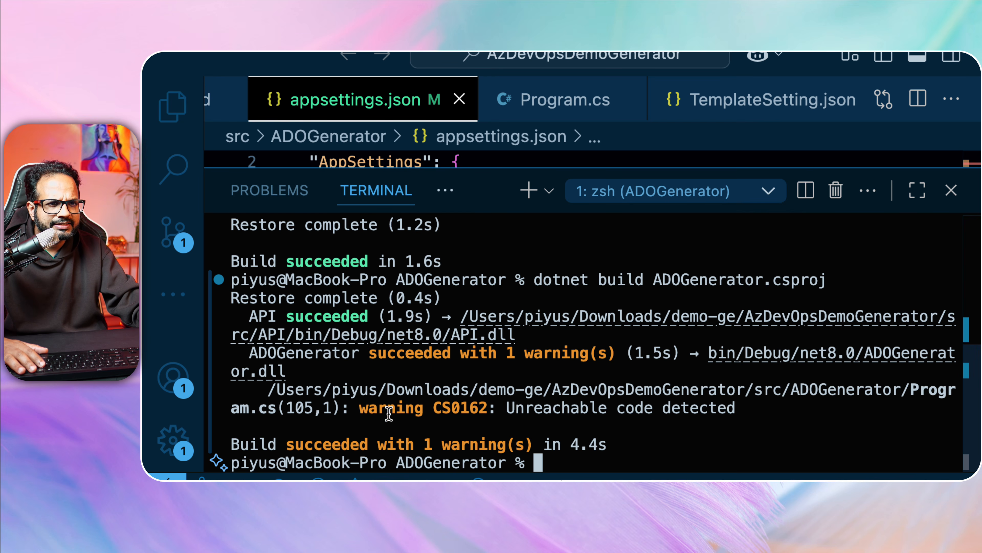
left_click_drag(361, 406, 751, 409)
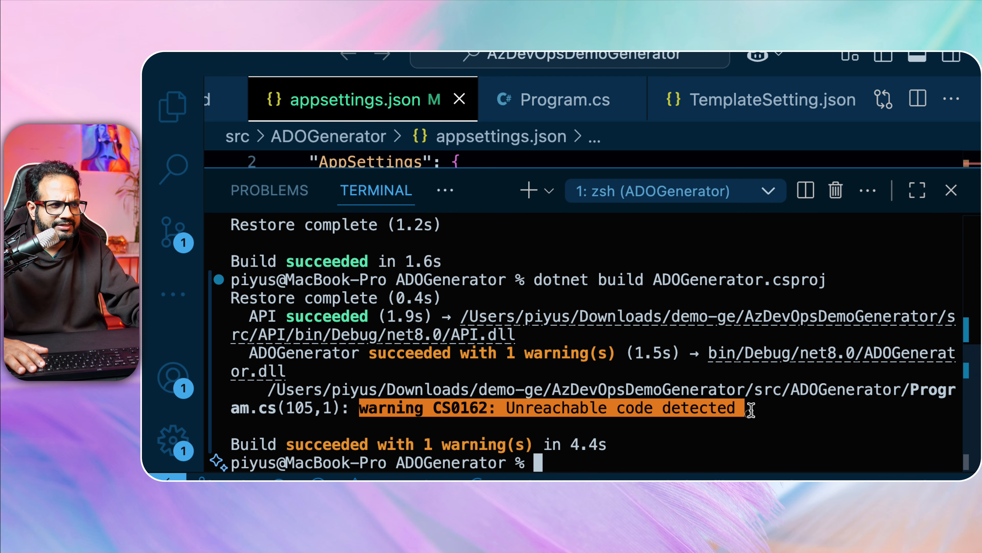
left_click(696, 425)
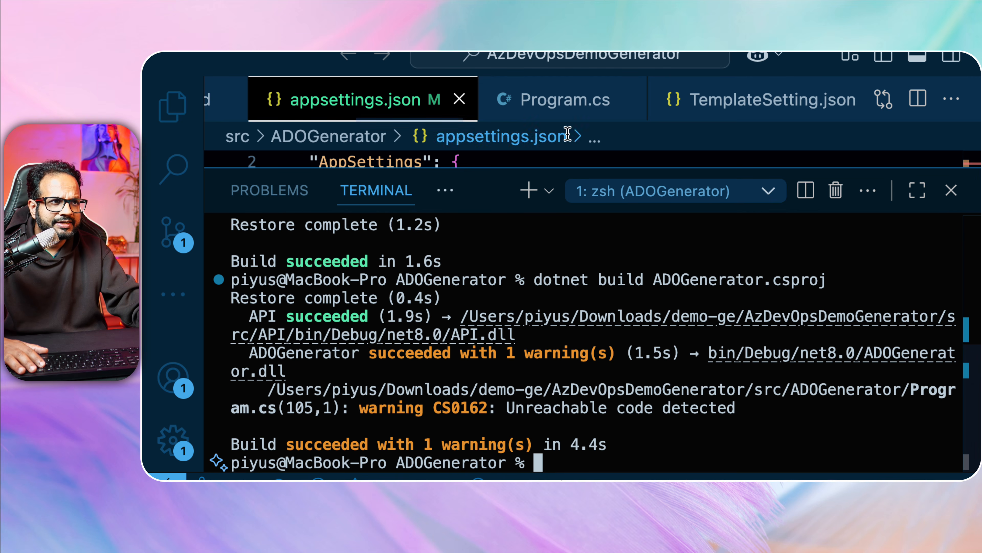
Shrink the terminal to review appsettings.json's clientId, tenantId, scopes and LogLevel entries, then restore it.
left_click_drag(574, 169, 542, 416)
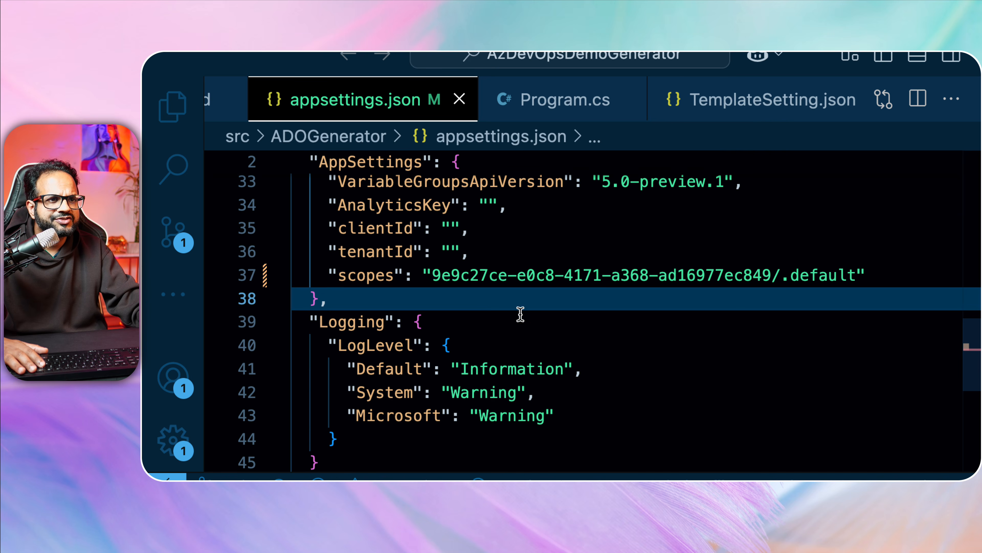
scroll(521, 309, "down", 2)
left_click(605, 286)
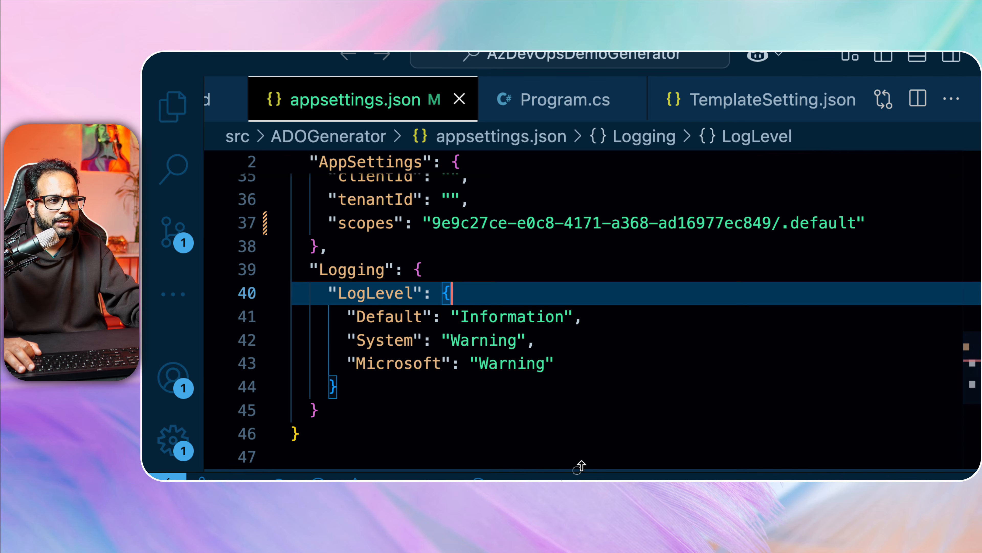
left_click_drag(580, 469, 581, 232)
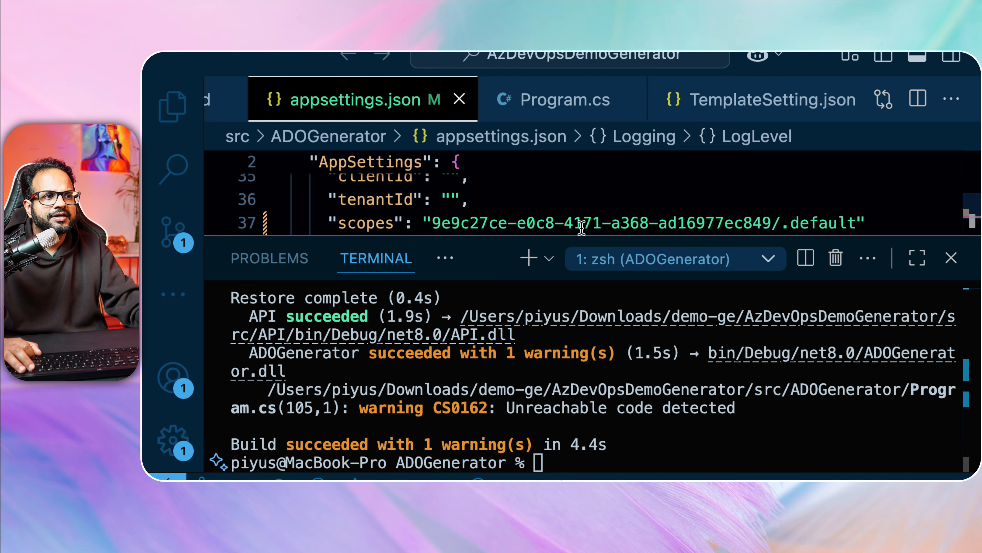
key("ctrl+Up")
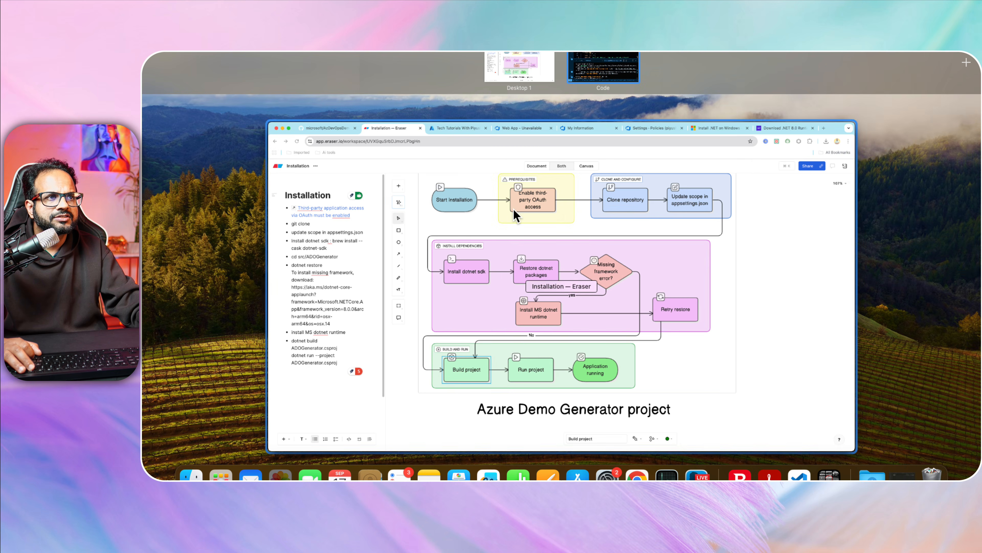
In the Eraser notes, select the dotnet build and dotnet run --project ADOGenerator.csproj commands.
left_click(514, 209)
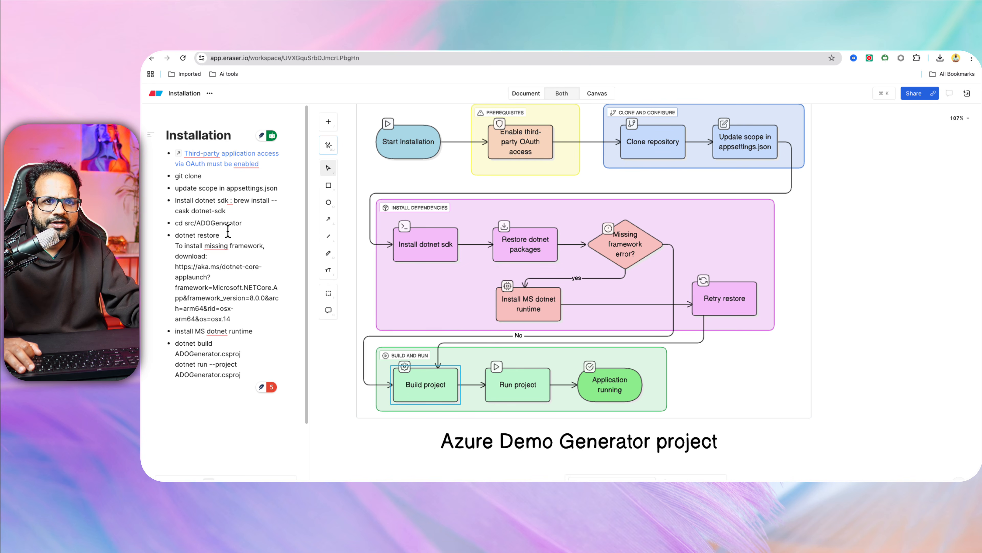
mouse_move(223, 244)
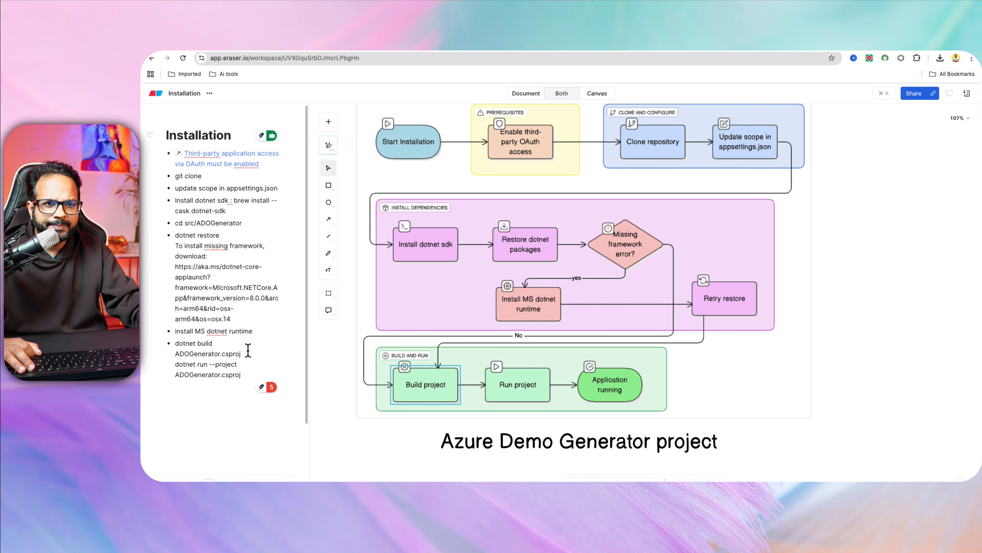
left_click_drag(252, 351, 173, 340)
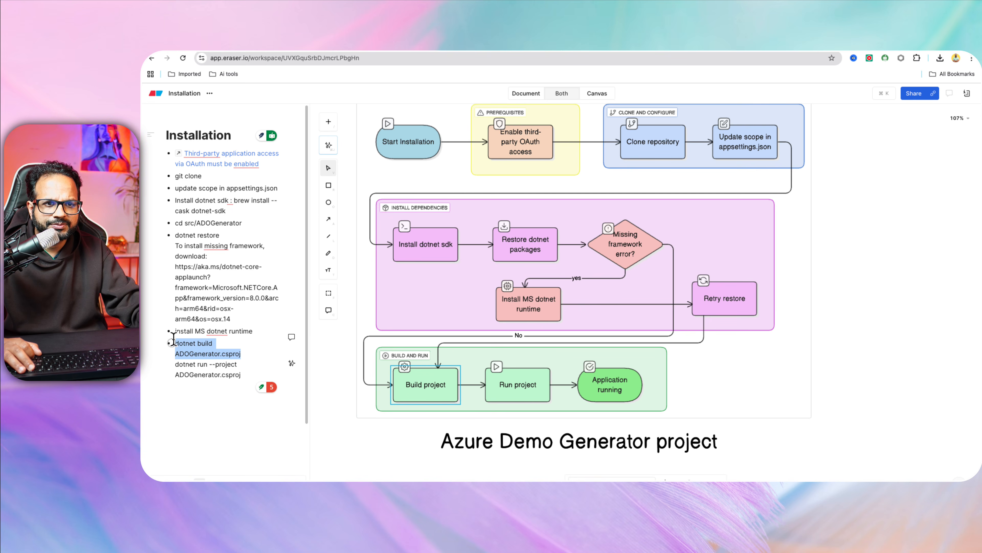
left_click_drag(251, 372, 170, 361)
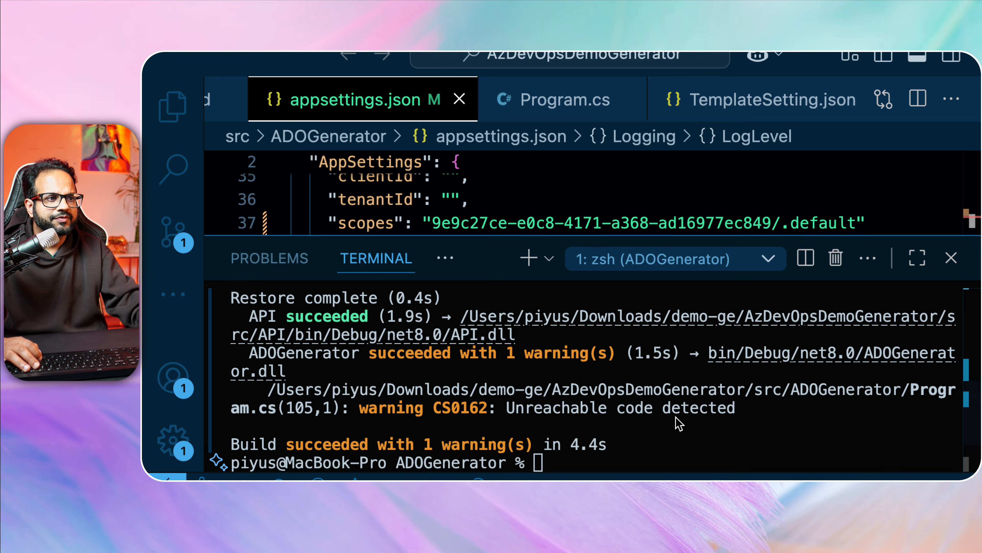
Clear the terminal with the clear command.
left_click(654, 416)
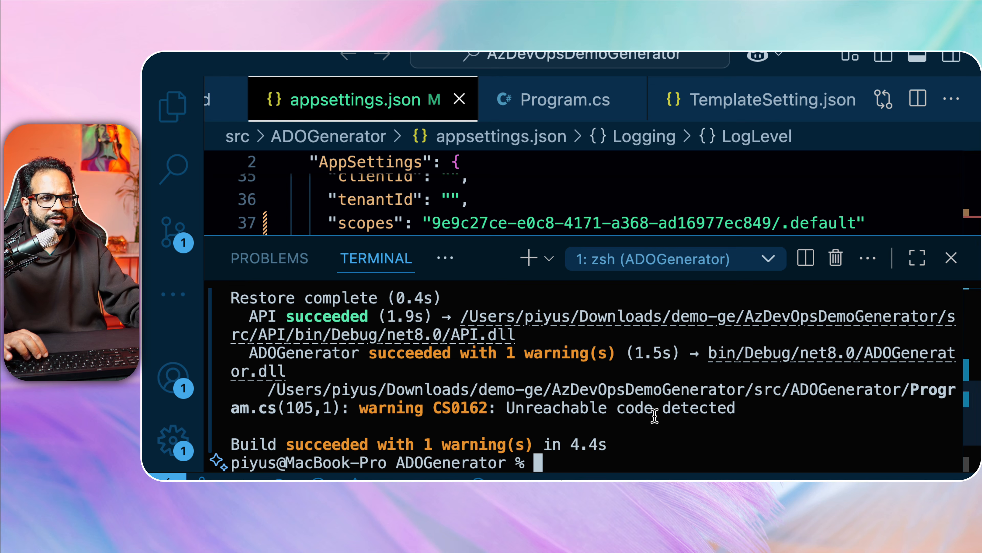
type("clear")
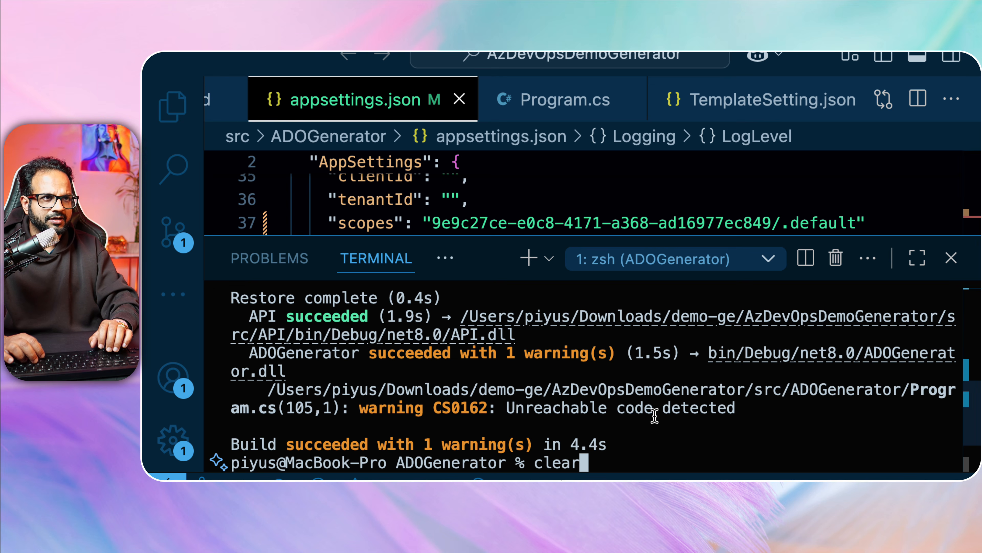
key("Return")
Run 'dotnet run --project ADOGenerator.csproj' in an enlarged terminal panel.
left_click(527, 190)
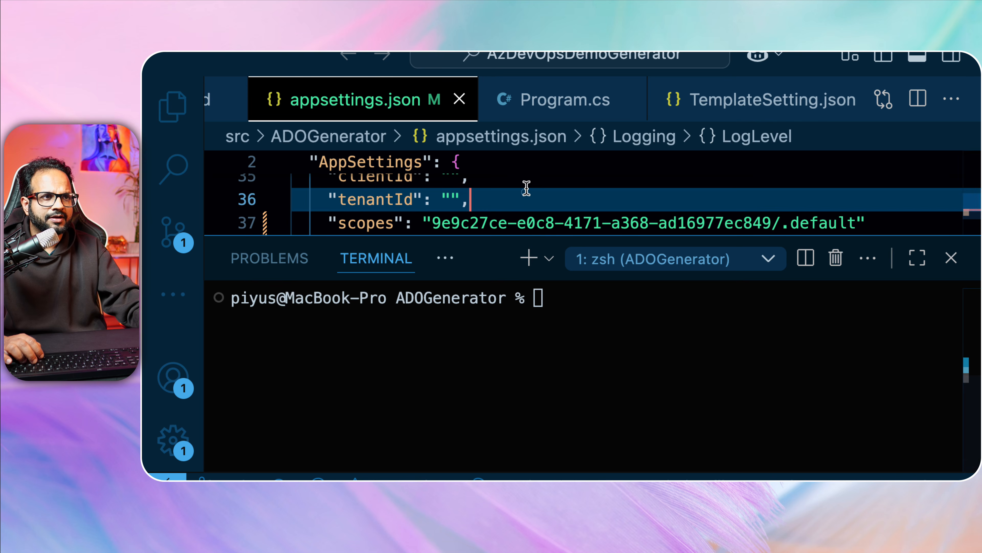
left_click(522, 374)
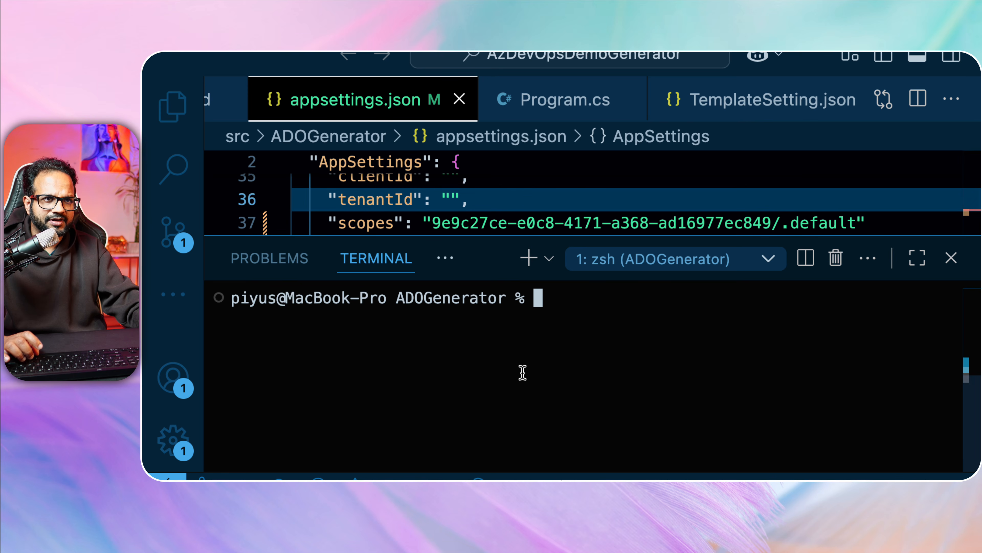
left_click_drag(539, 235, 536, 205)
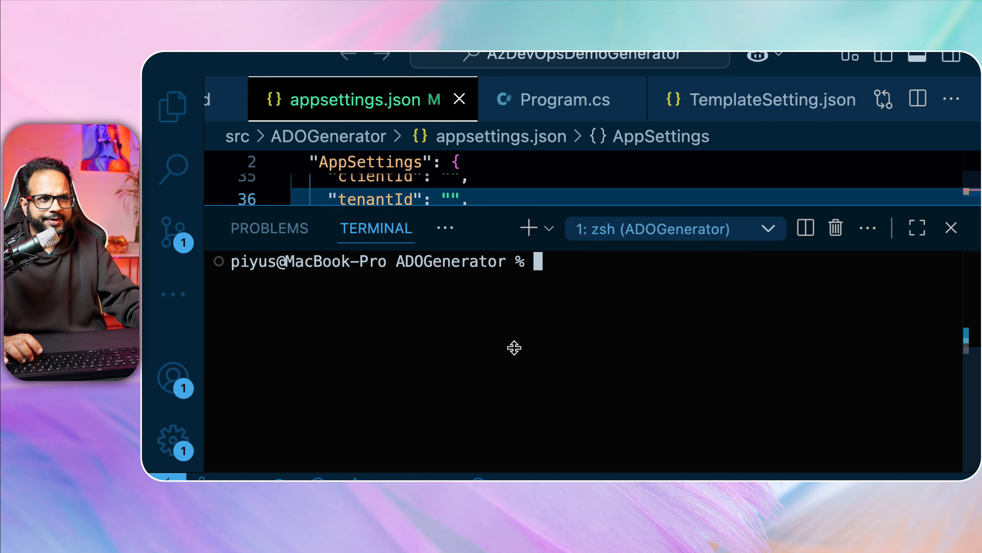
type("dotnet run --project ADOGenerator.csproj")
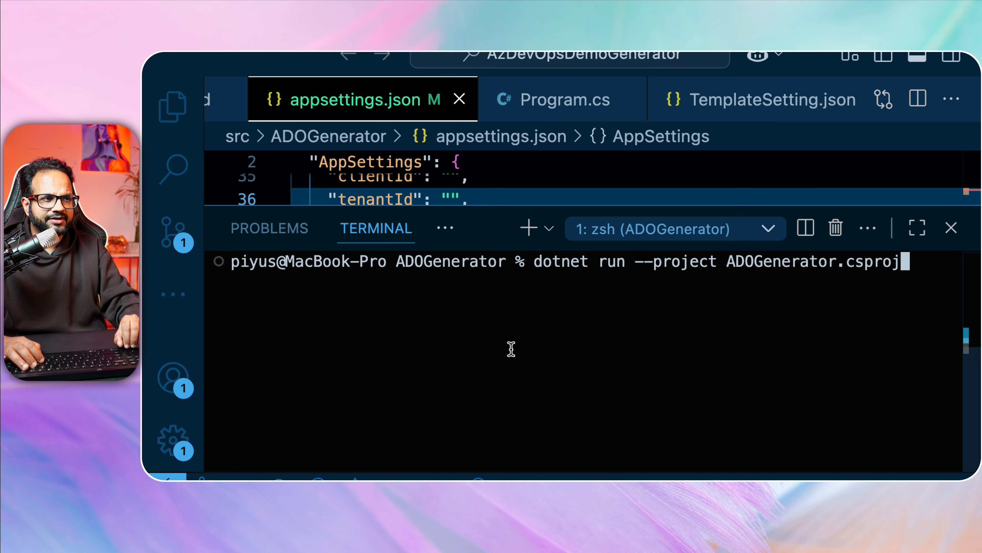
key("Return")
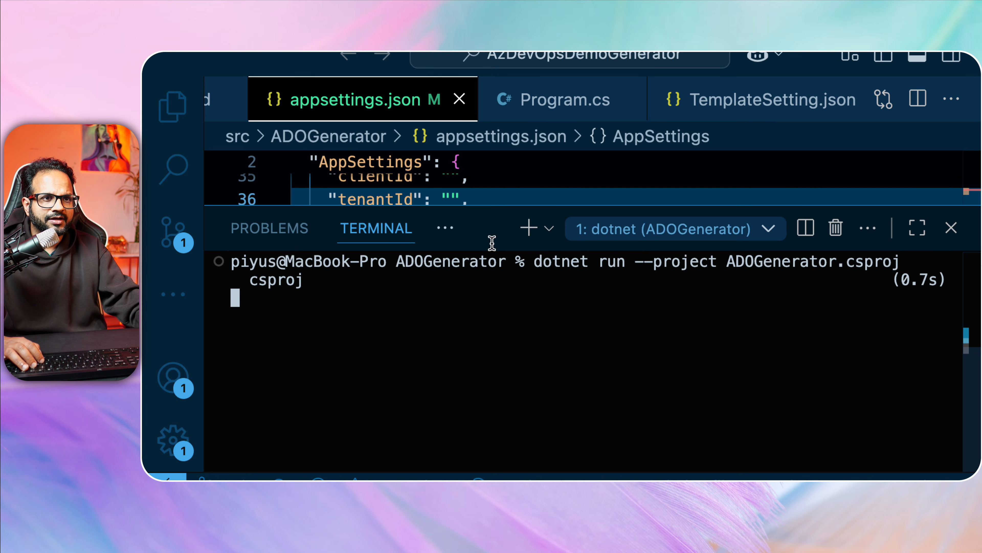
left_click_drag(506, 205, 506, 186)
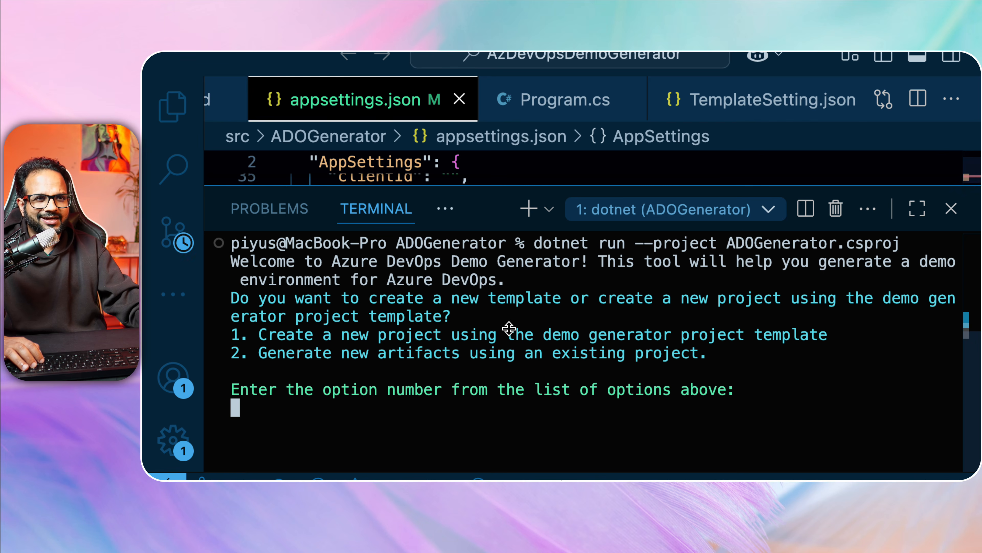
Answer the generator's menu with option 1, create a new project.
left_click_drag(239, 294, 868, 303)
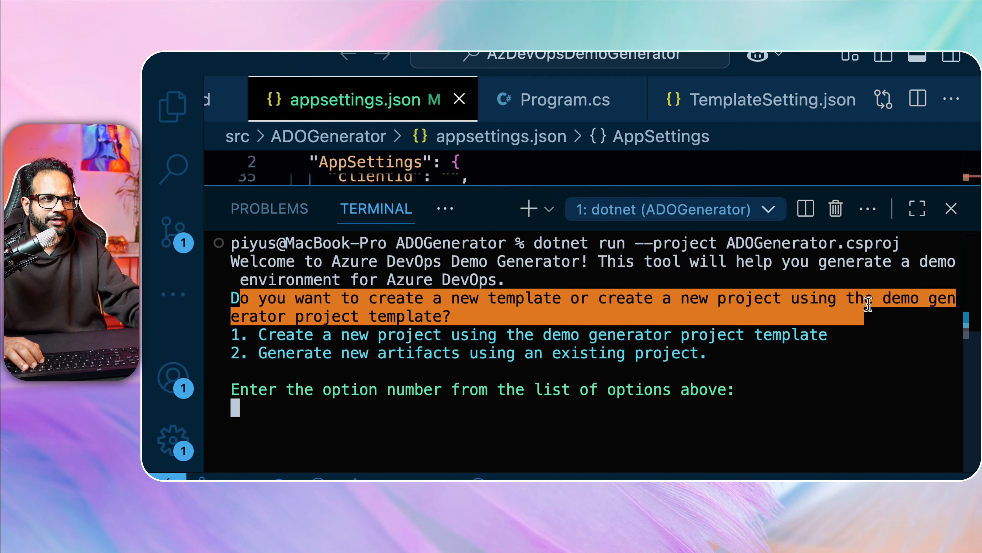
left_click(358, 337)
left_click_drag(273, 335, 722, 334)
left_click(750, 352)
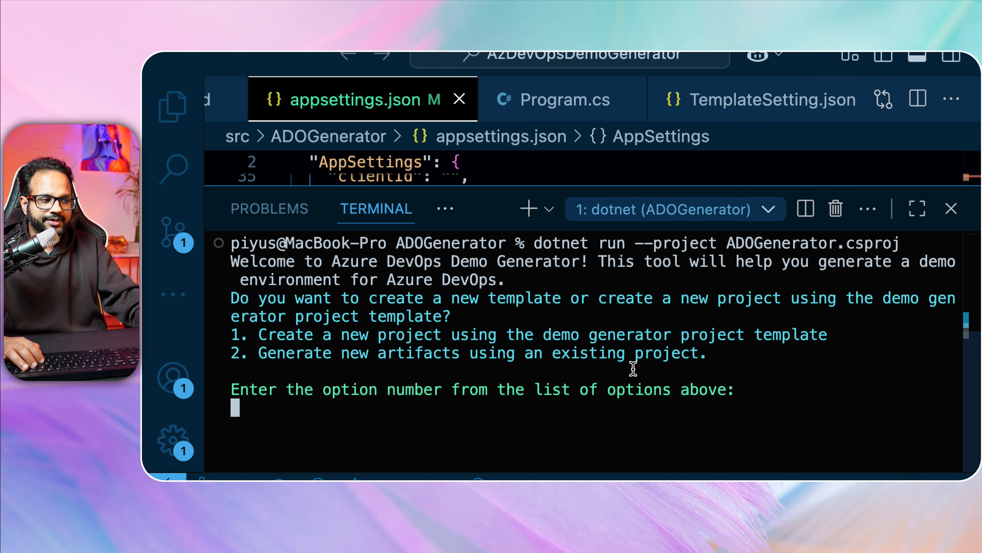
type("1")
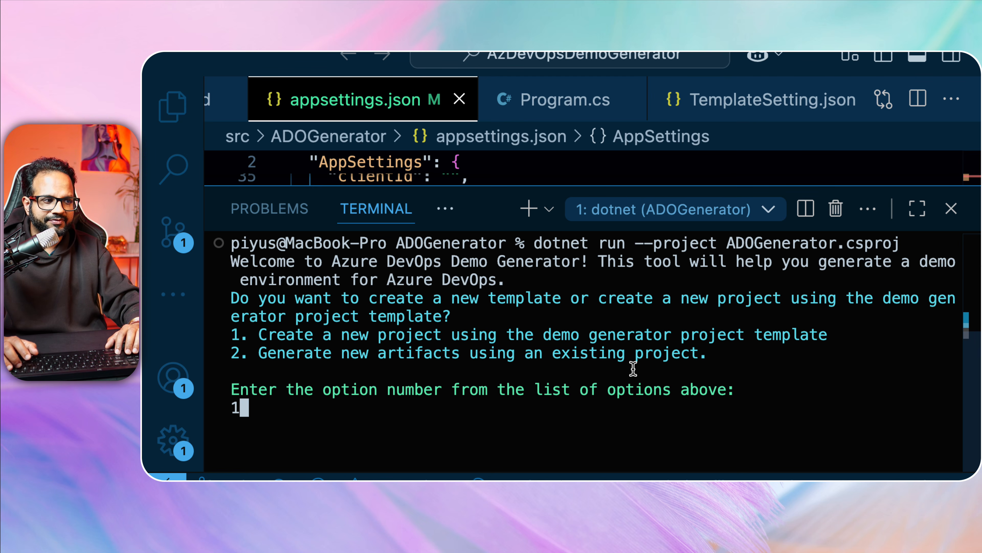
key("Return")
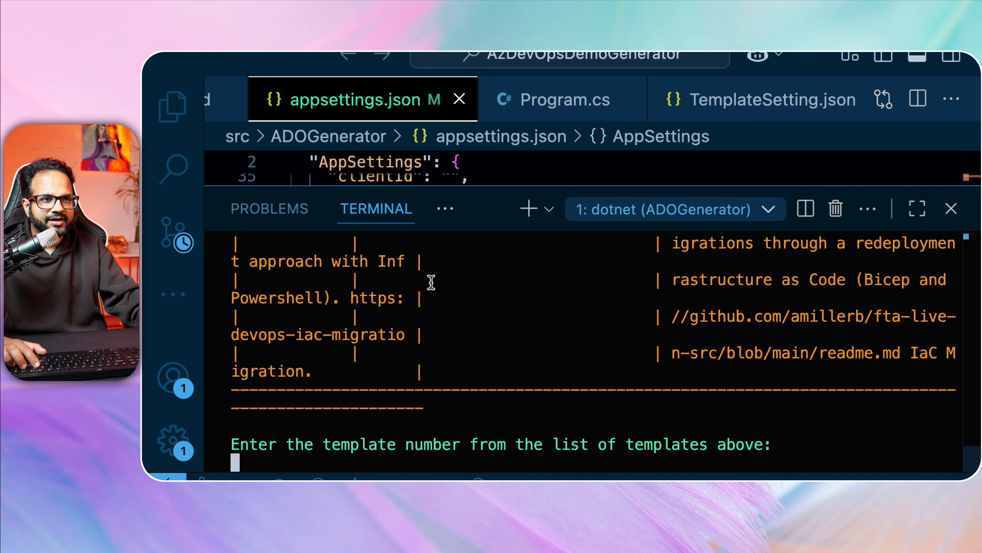
scroll(512, 316, "up", 10)
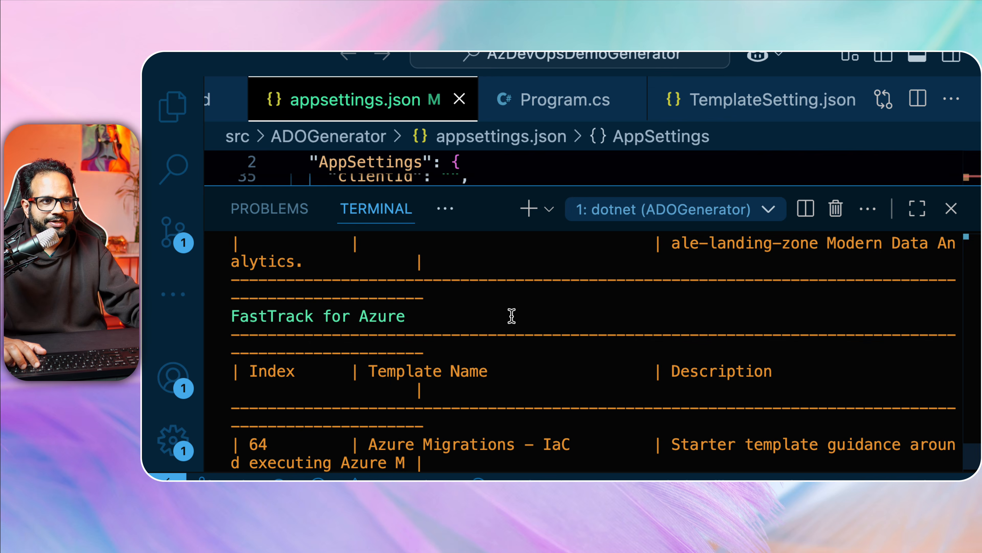
scroll(511, 316, "up", 15)
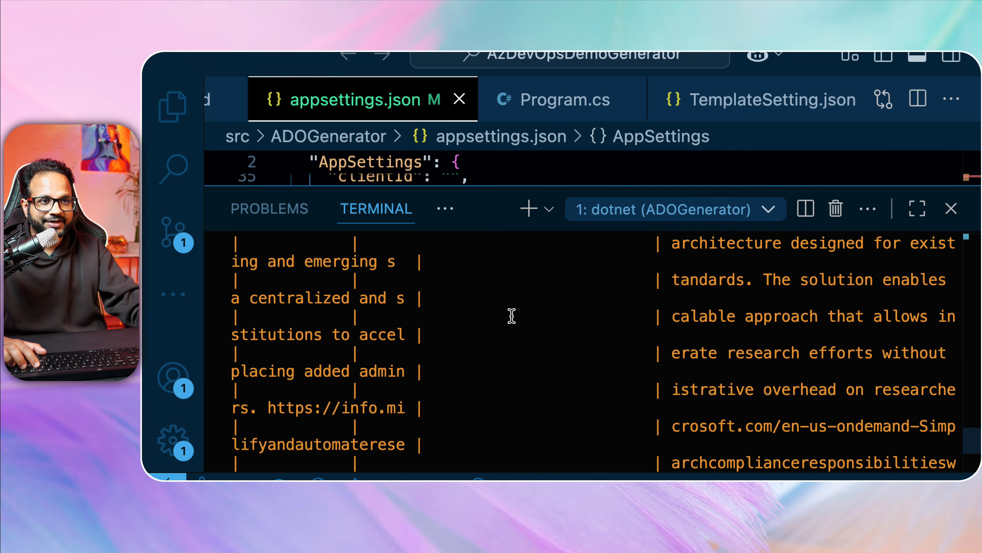
scroll(511, 316, "up", 20)
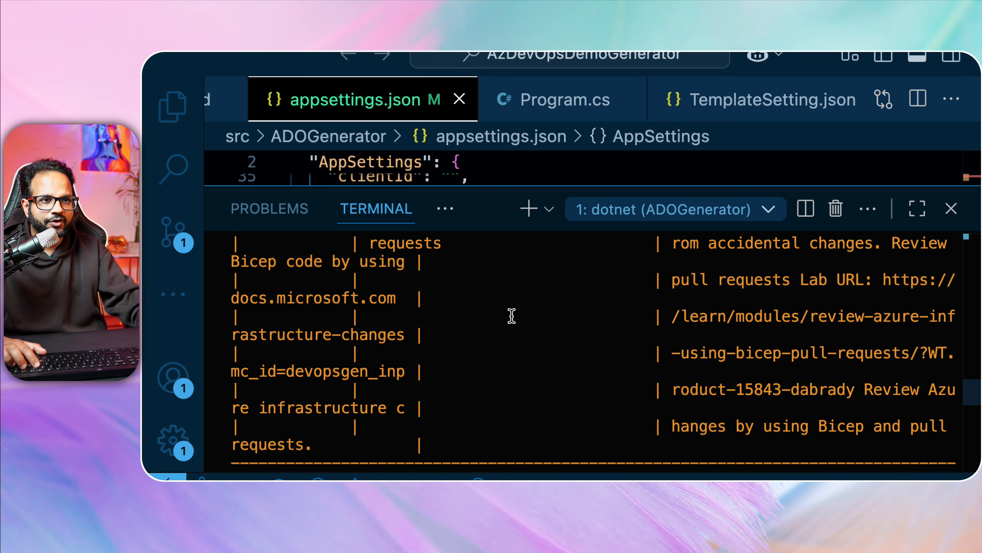
scroll(512, 317, "up", 20)
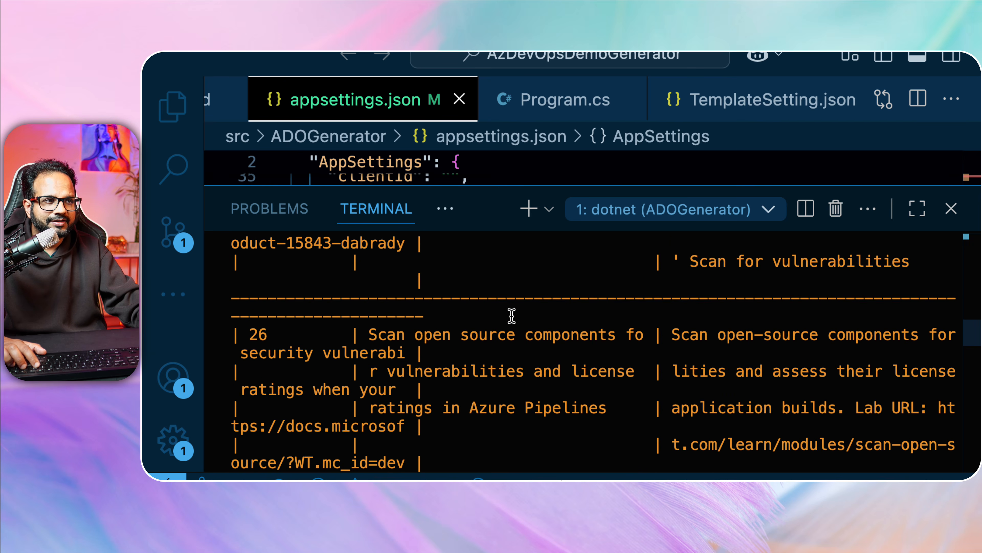
scroll(512, 316, "up", 10)
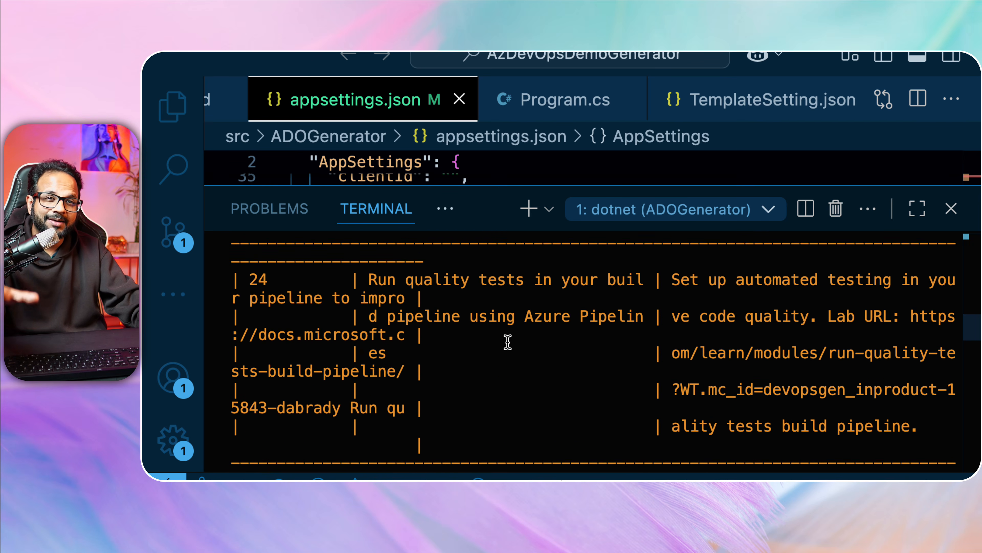
scroll(502, 346, "up", 10)
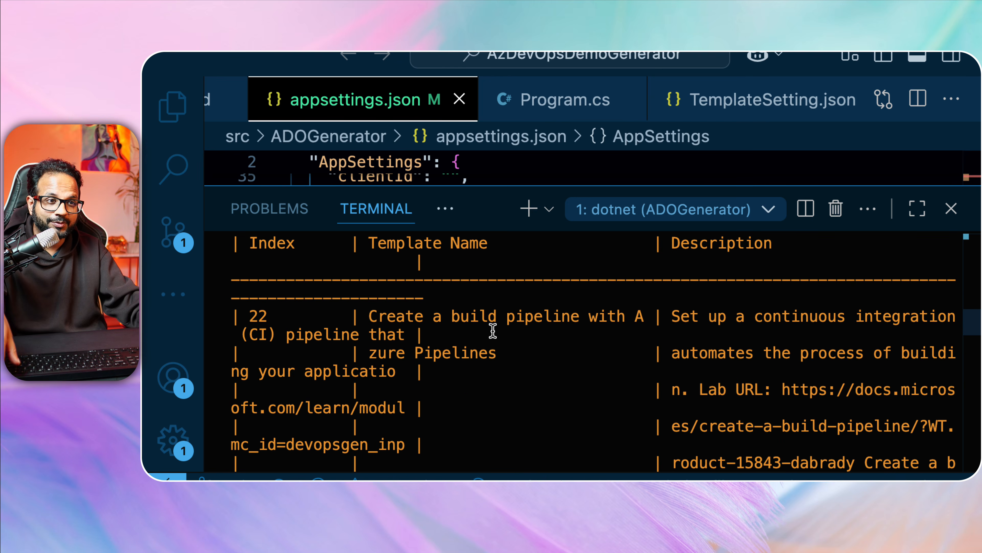
scroll(493, 330, "up", 4)
scroll(493, 330, "up", 15)
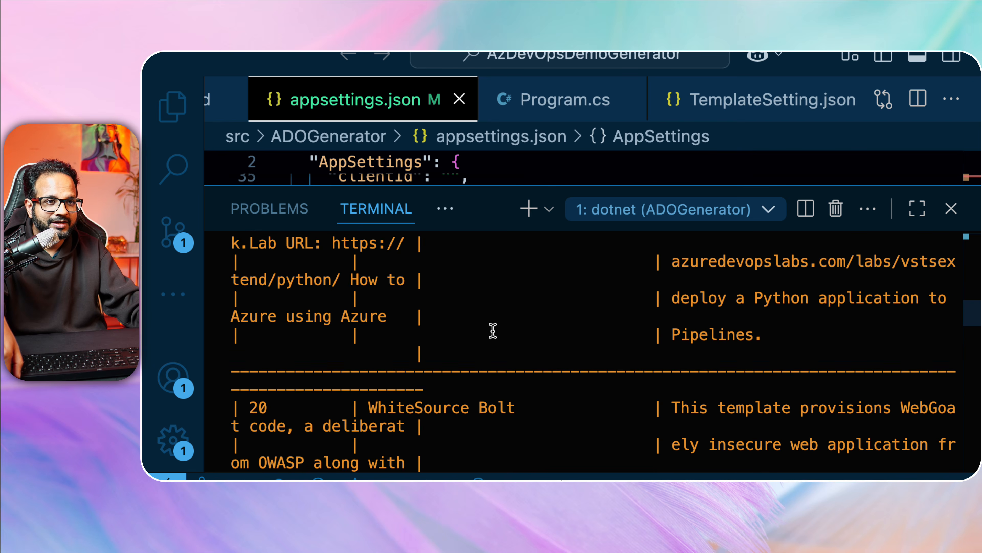
scroll(493, 330, "up", 18)
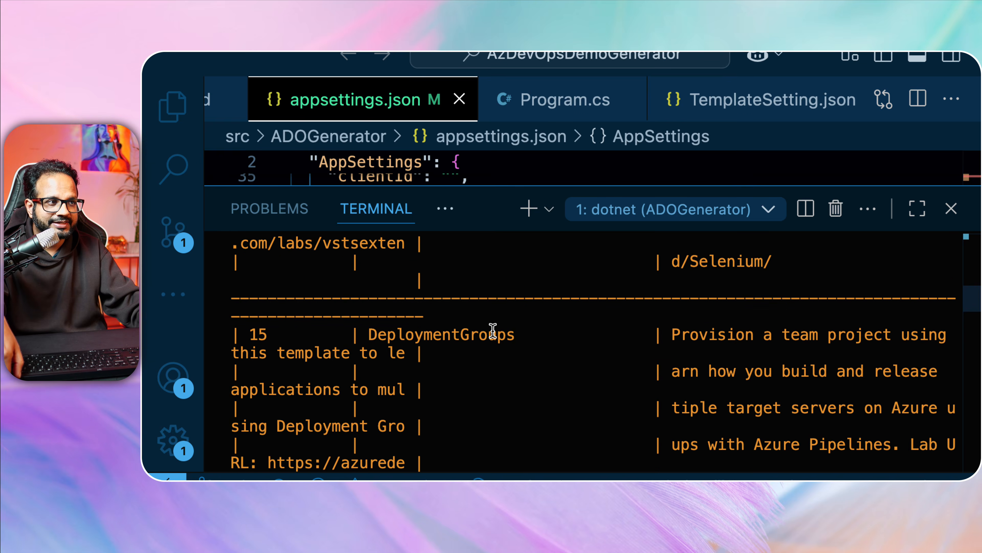
scroll(493, 330, "up", 18)
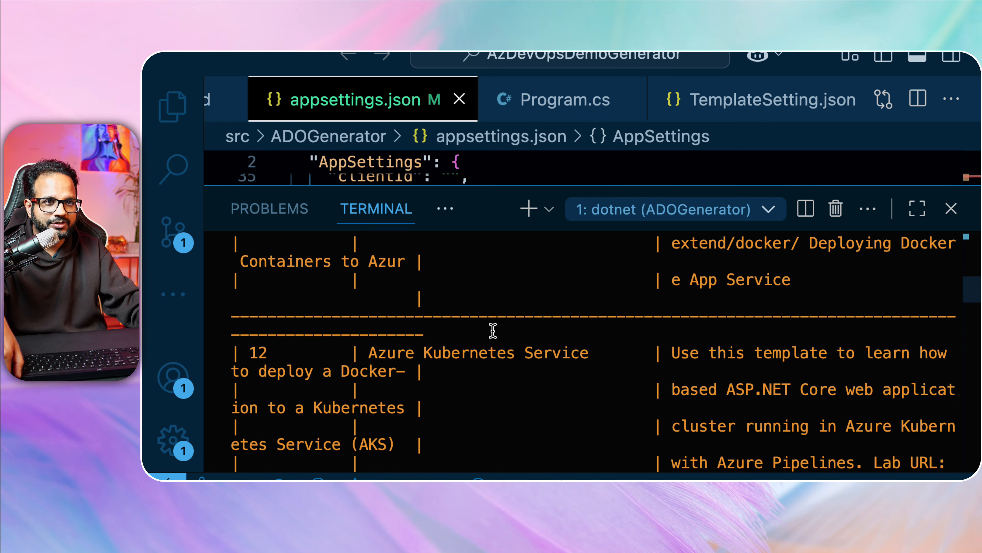
scroll(492, 330, "up", 15)
scroll(487, 335, "down", 6)
scroll(289, 405, "down", 1)
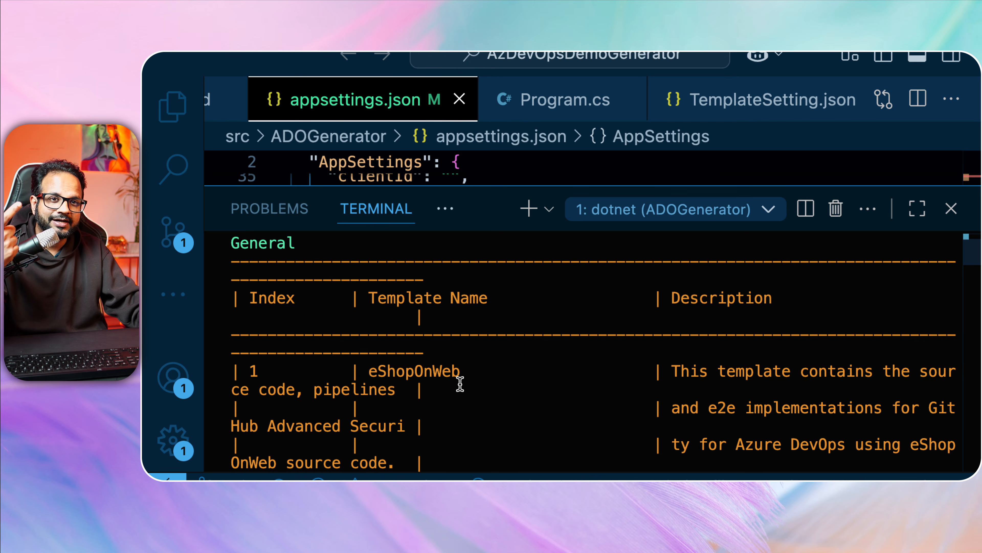
scroll(460, 384, "down", 15)
scroll(457, 381, "down", 20)
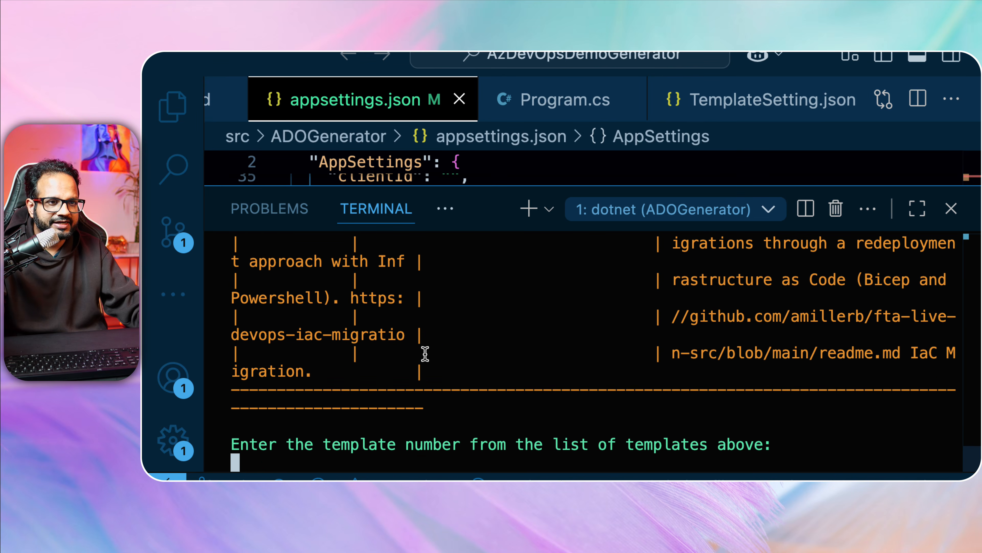
Choose template 1, eShopOnWeb, and Personal Access Token authentication.
type("1")
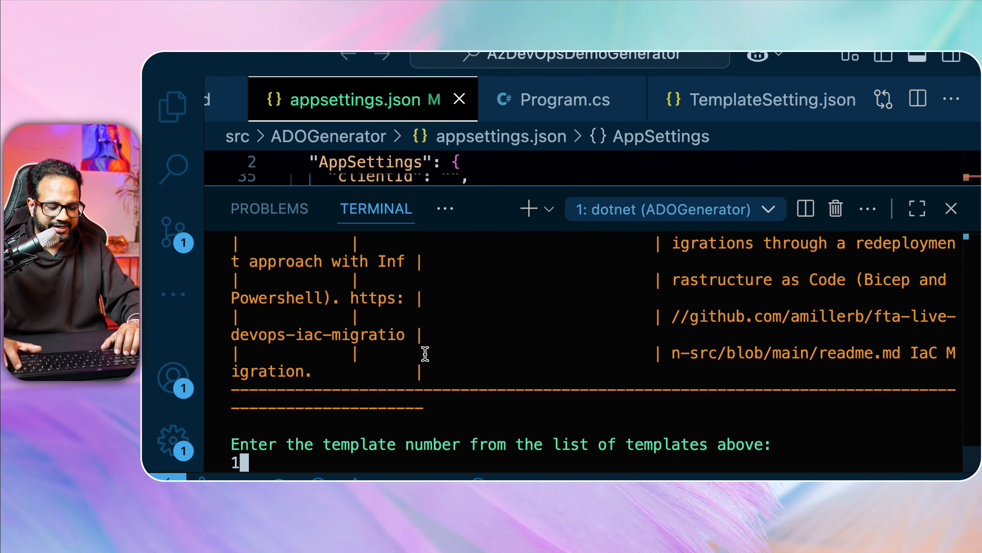
key("Return")
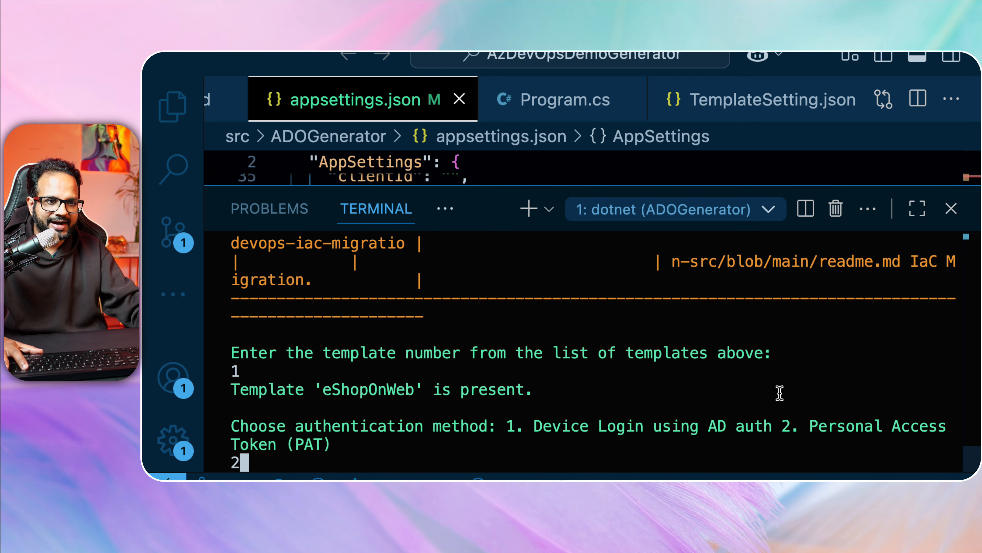
key("Return")
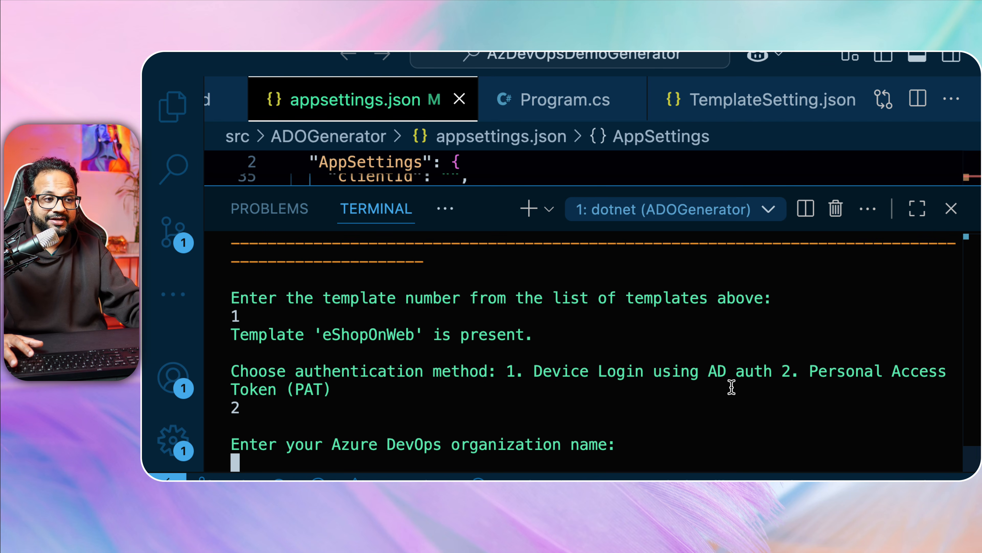
Enter the Azure DevOps organization name at the generator prompt.
type("piyushsachdeva2000")
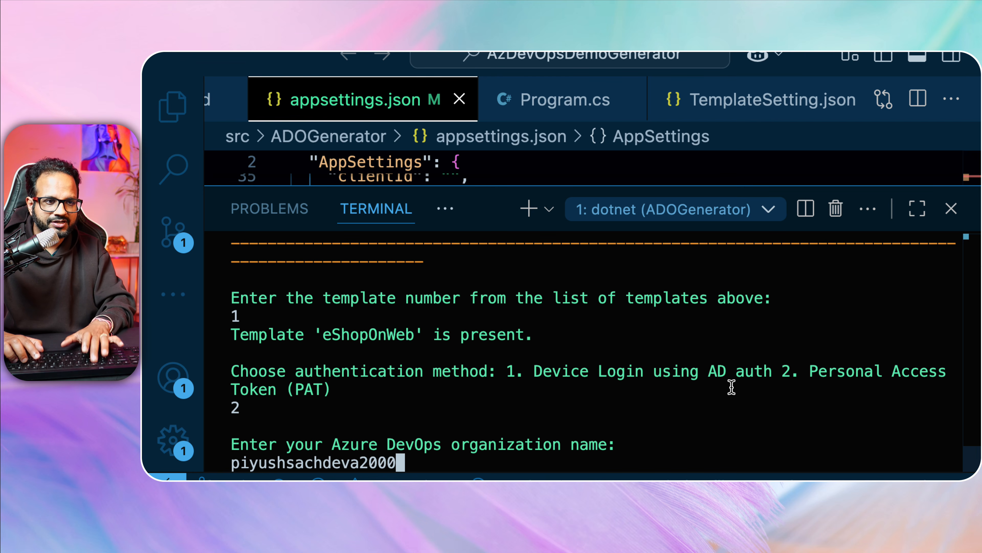
key("Return")
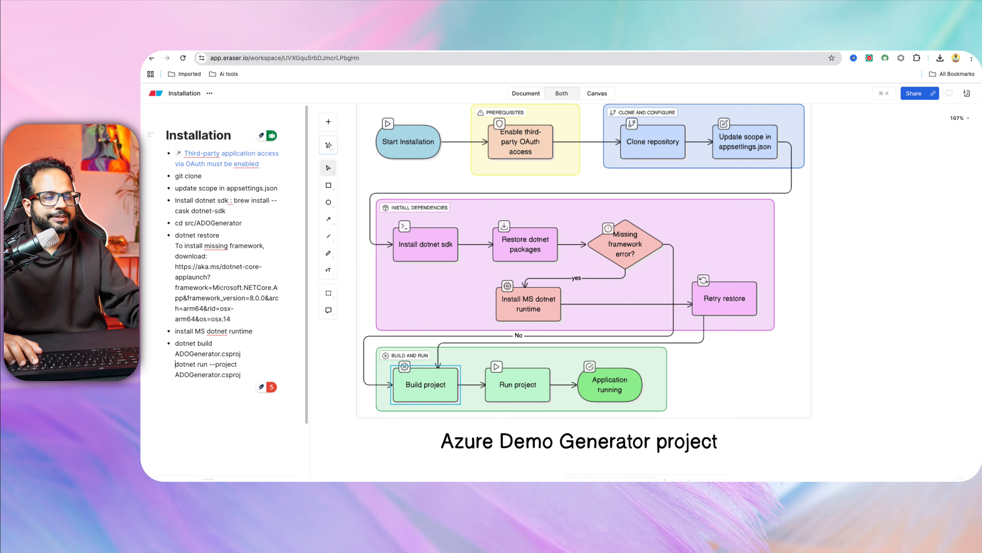
Start a new personal access token named demo-demo in Azure DevOps.
left_click(529, 42)
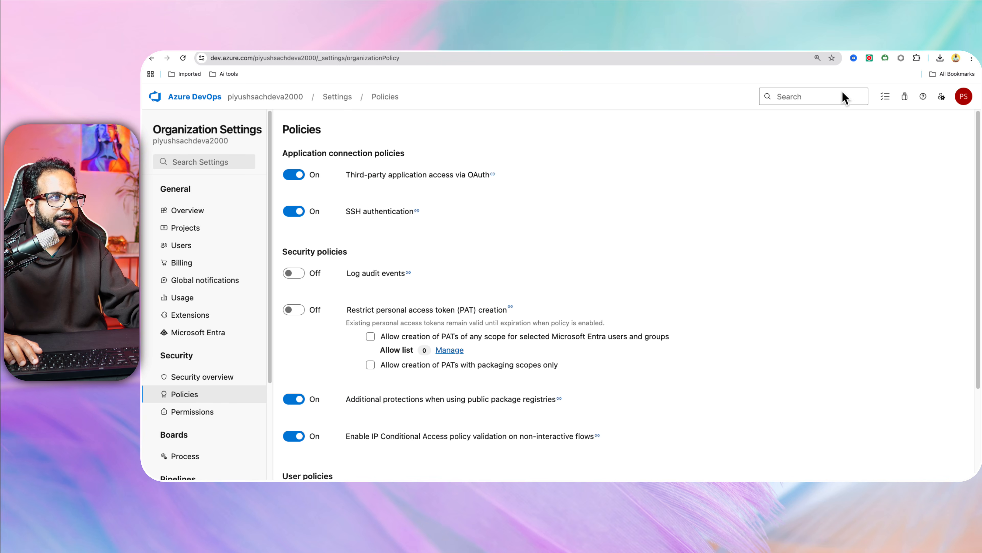
left_click(949, 94)
left_click(851, 258)
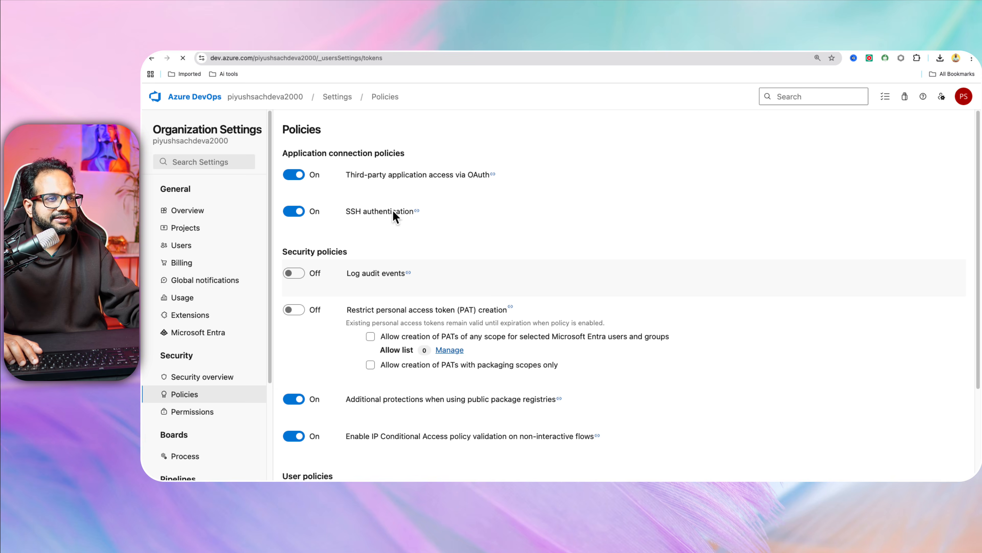
left_click(928, 128)
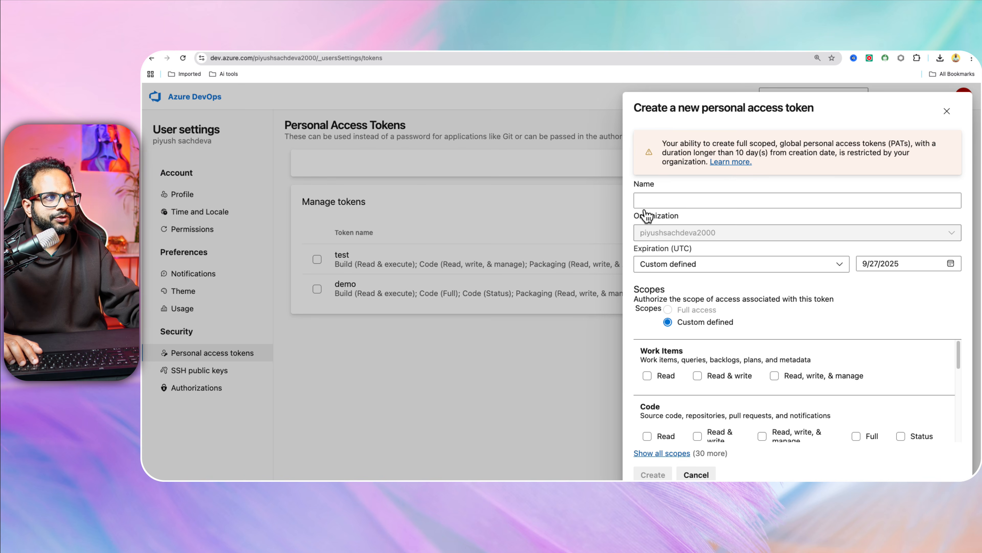
left_click(687, 198)
type("d")
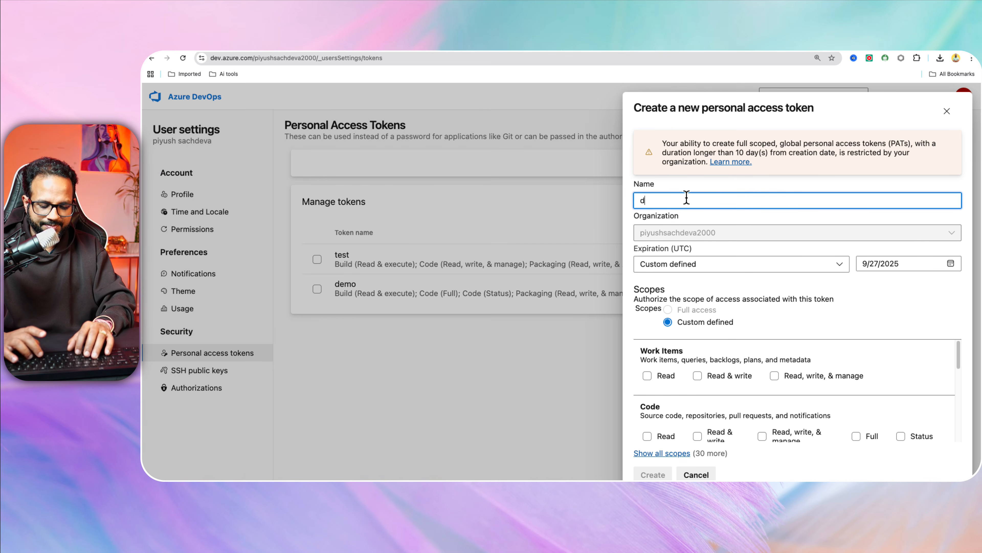
type("emo-demo")
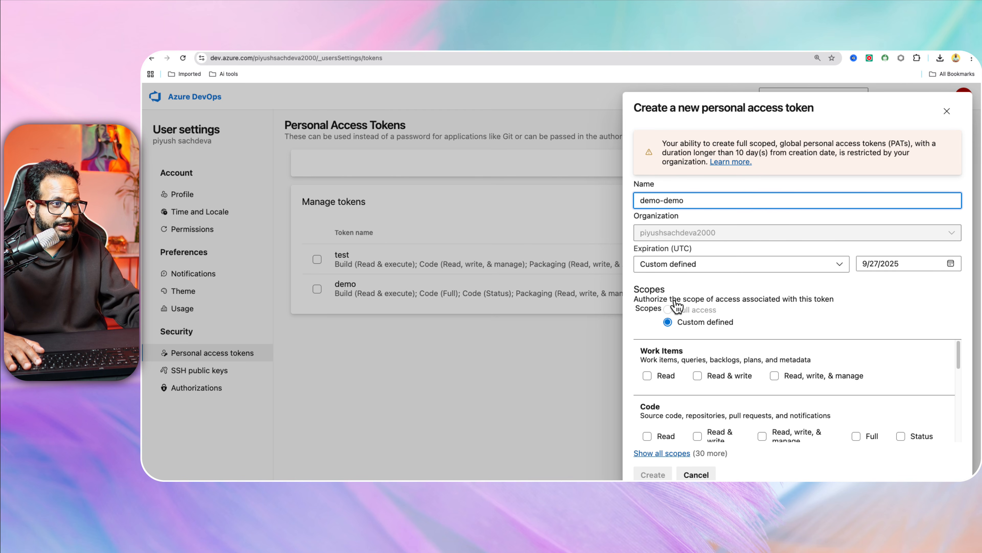
Grant Work Items, Code Full, Build, Release and Packaging scopes, then create and copy the token.
scroll(689, 339, "down", 1)
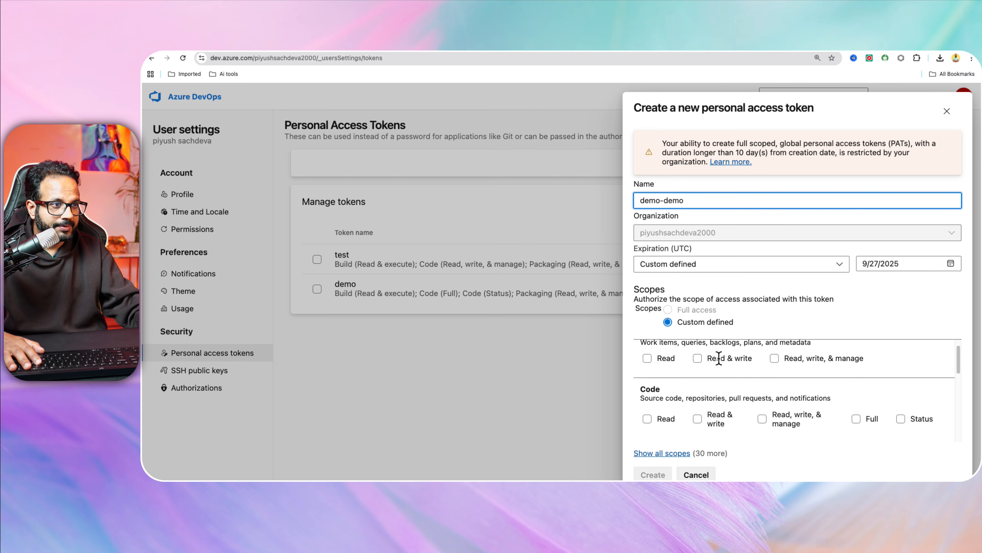
left_click(774, 373)
scroll(831, 366, "down", 2)
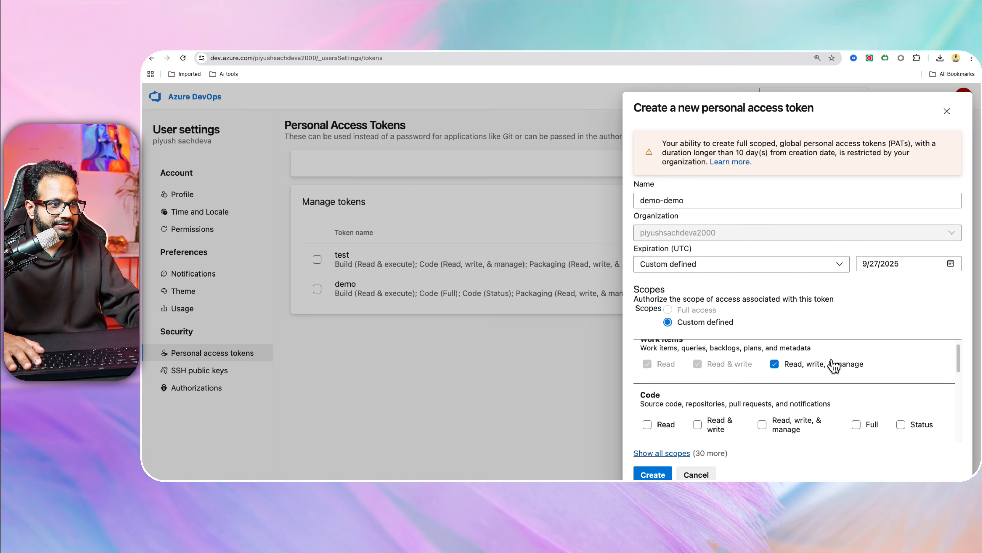
left_click(856, 410)
scroll(804, 381, "down", 3)
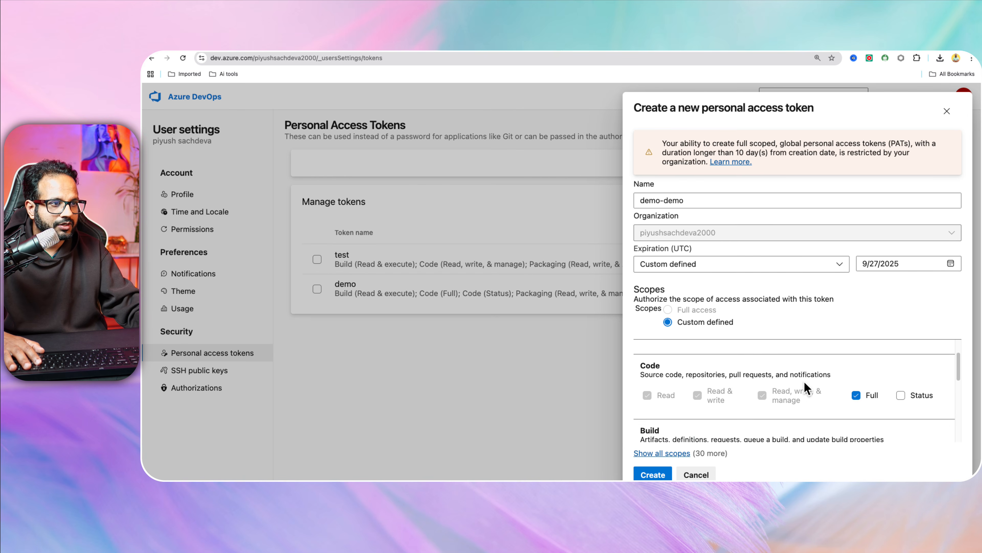
left_click(726, 407)
scroll(793, 407, "down", 5)
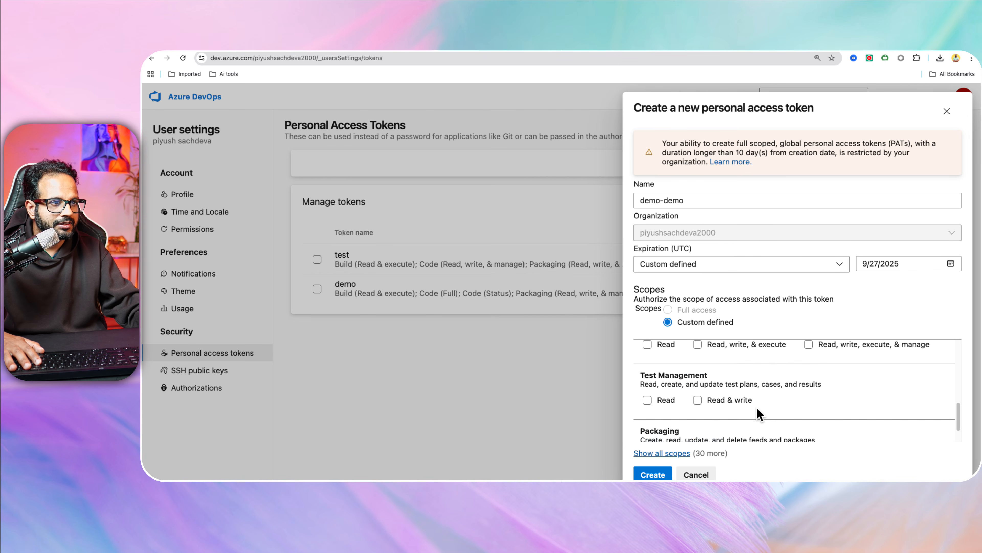
left_click(811, 355)
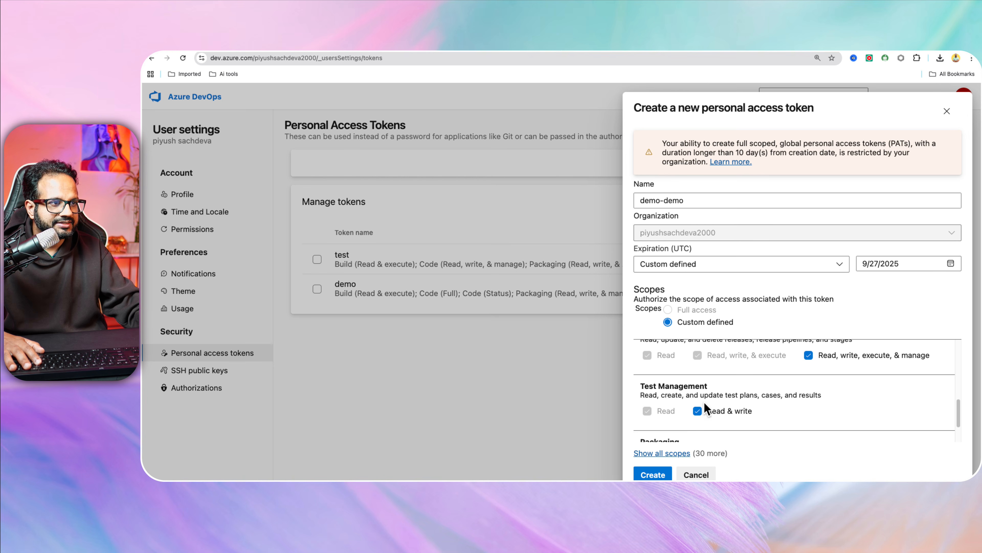
scroll(734, 402, "down", 2)
left_click(774, 423)
left_click(652, 474)
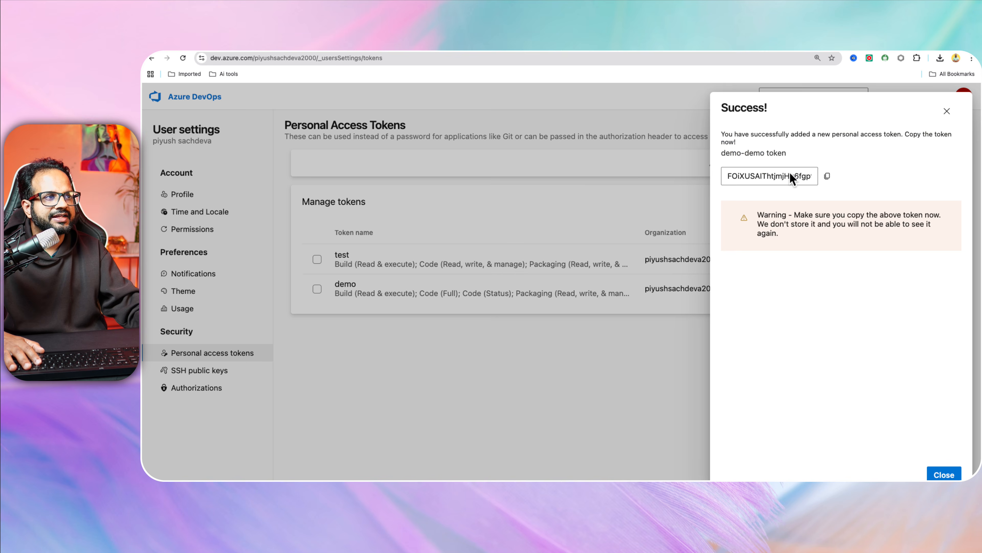
left_click(827, 176)
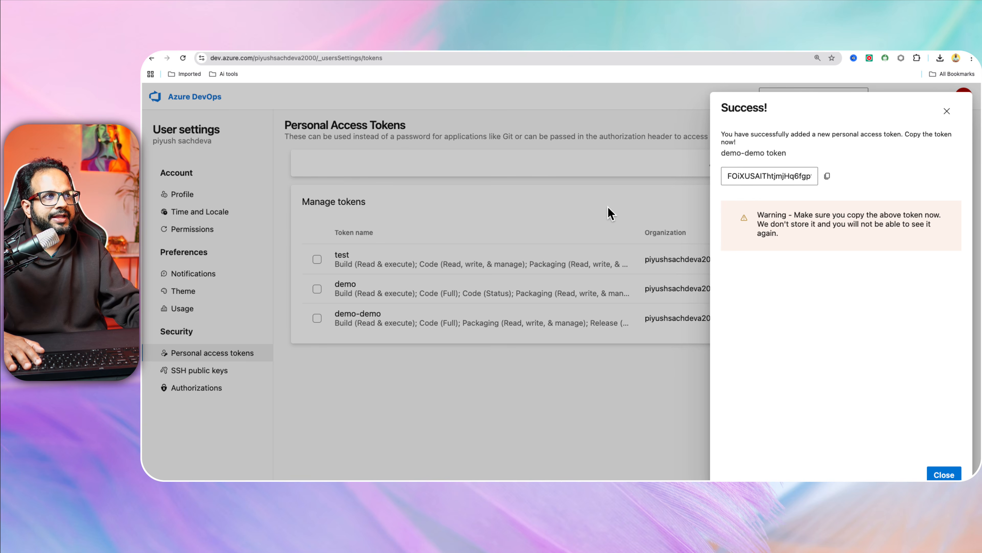
key("ctrl+Up")
Paste the copied access token into the generator prompt in VS Code.
left_click(624, 71)
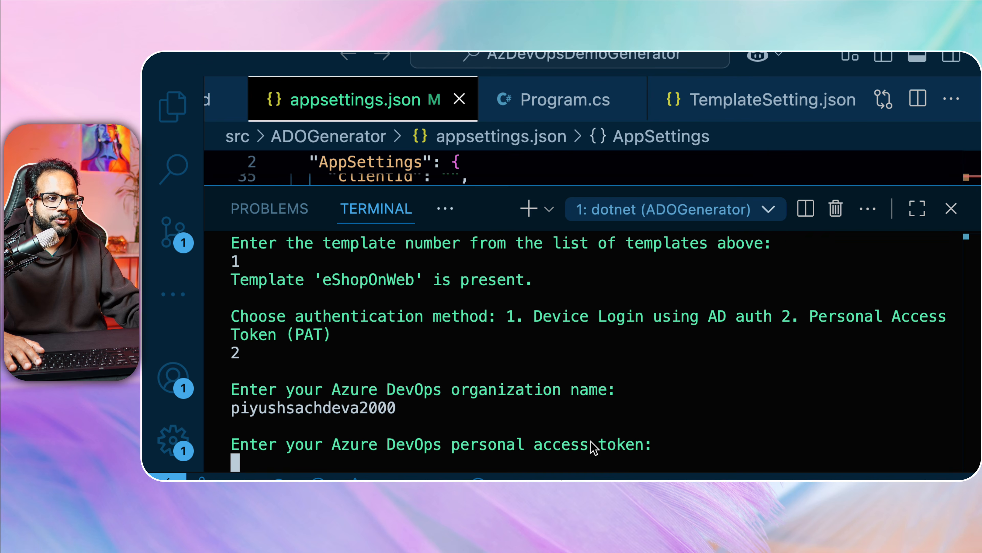
key("super+v")
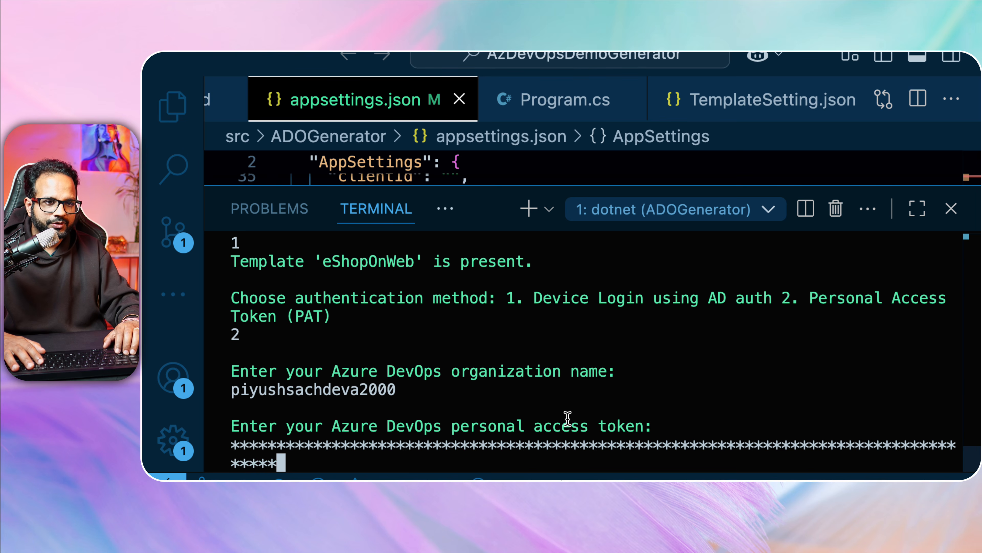
key("Return")
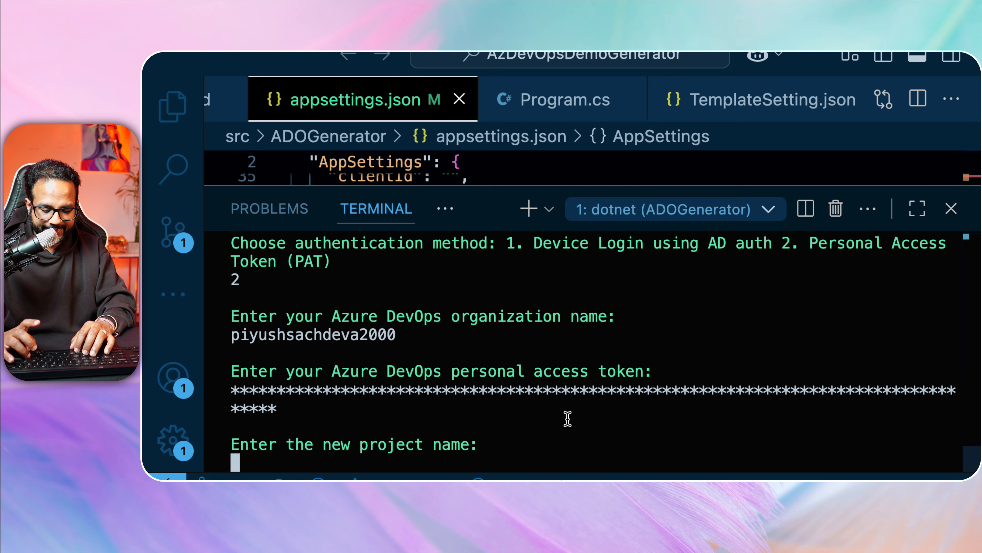
Name the project demo-gen-101, then exit after the creation failure.
type("deno")
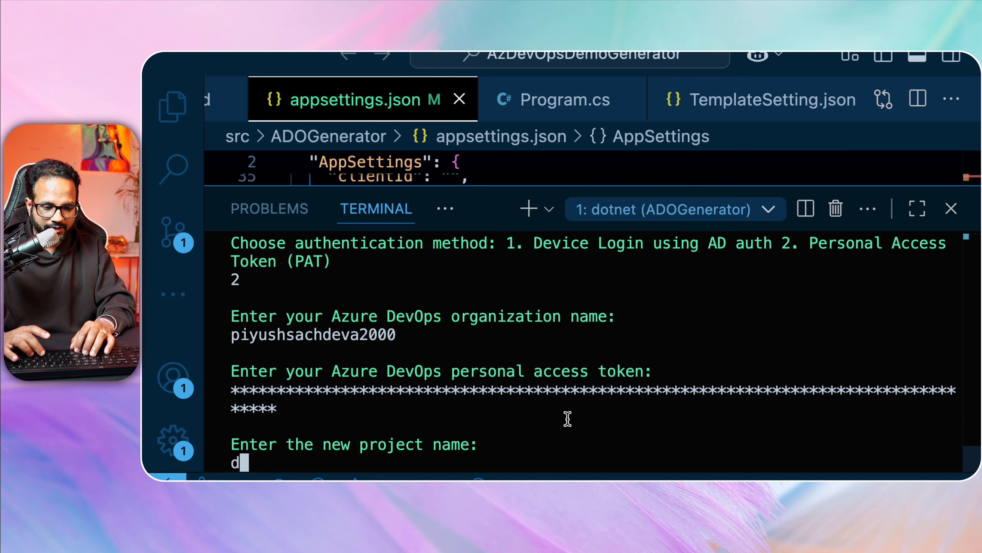
key("BackSpace")
key("BackSpace")
type("no-gen")
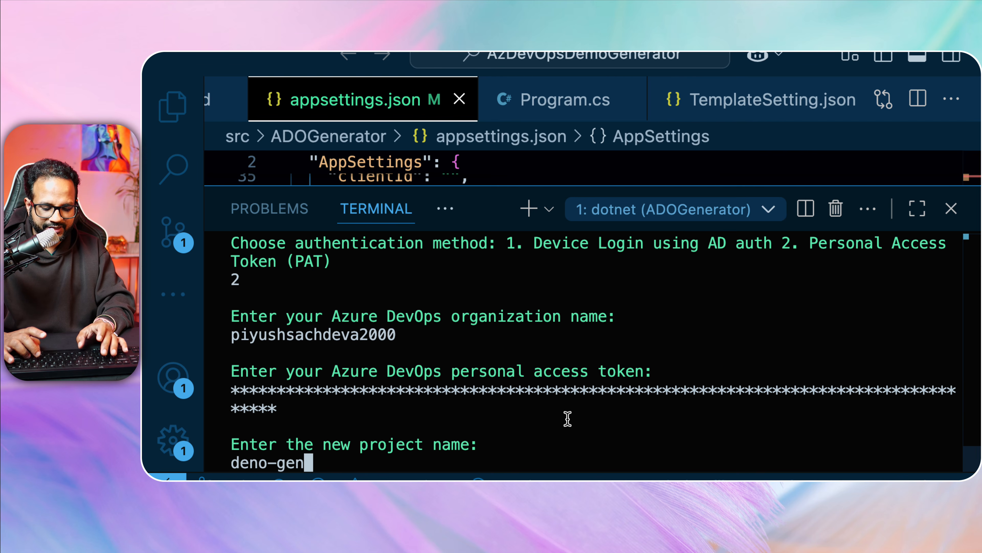
type("-101")
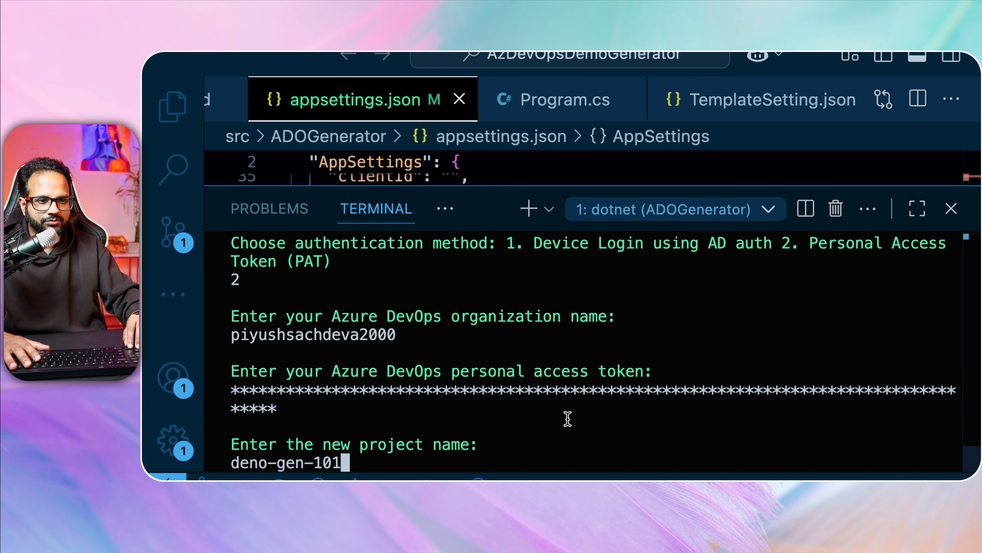
key("BackSpace")
key("BackSpace")
key("BackSpace")
key("BackSpace")
key("BackSpace")
key("BackSpace")
key("BackSpace")
key("BackSpace")
key("BackSpace")
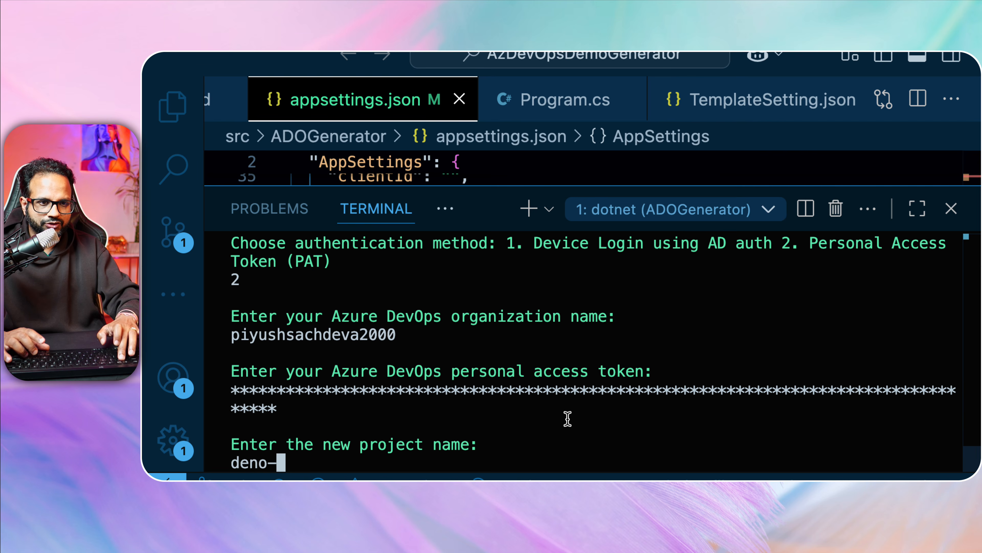
key("BackSpace")
type("mo-gen")
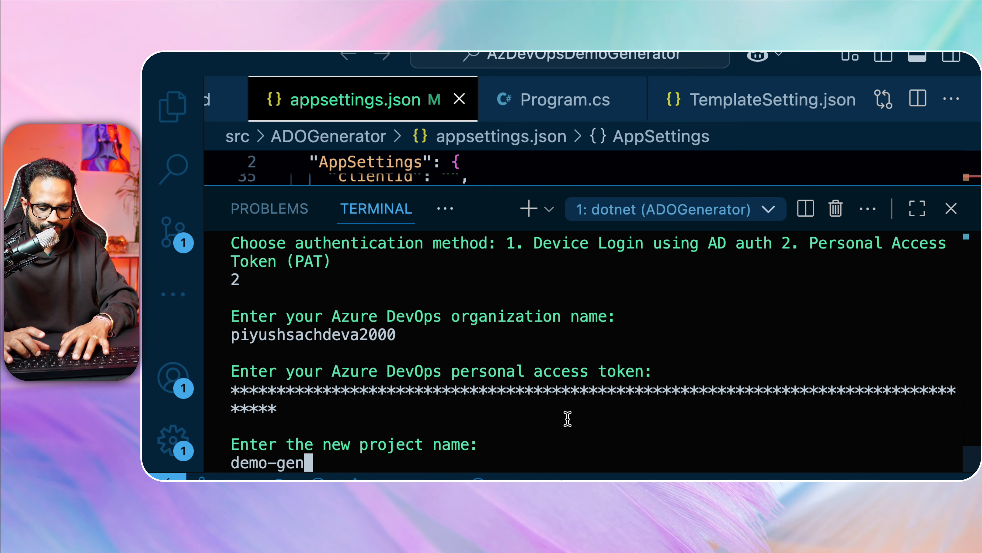
type("-101")
key("Return")
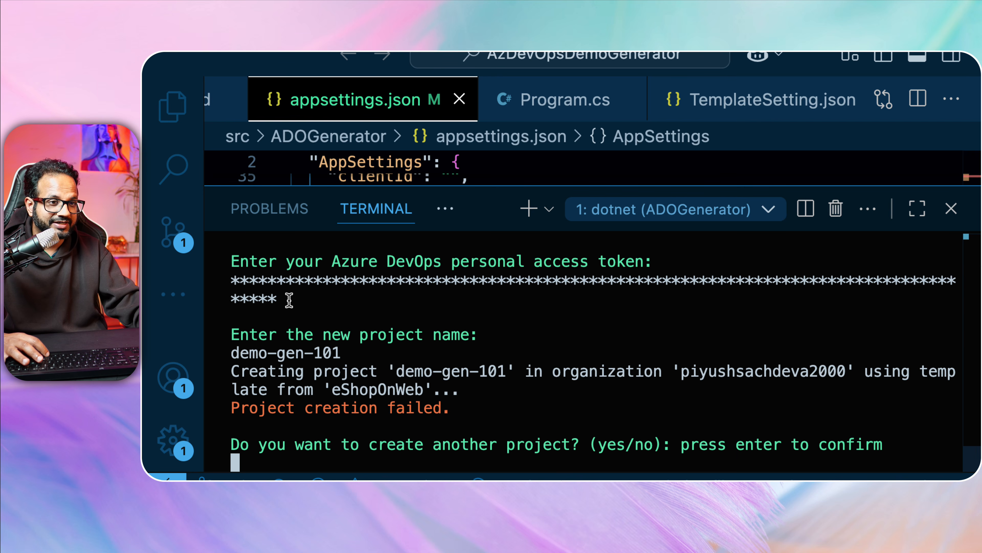
key("Return")
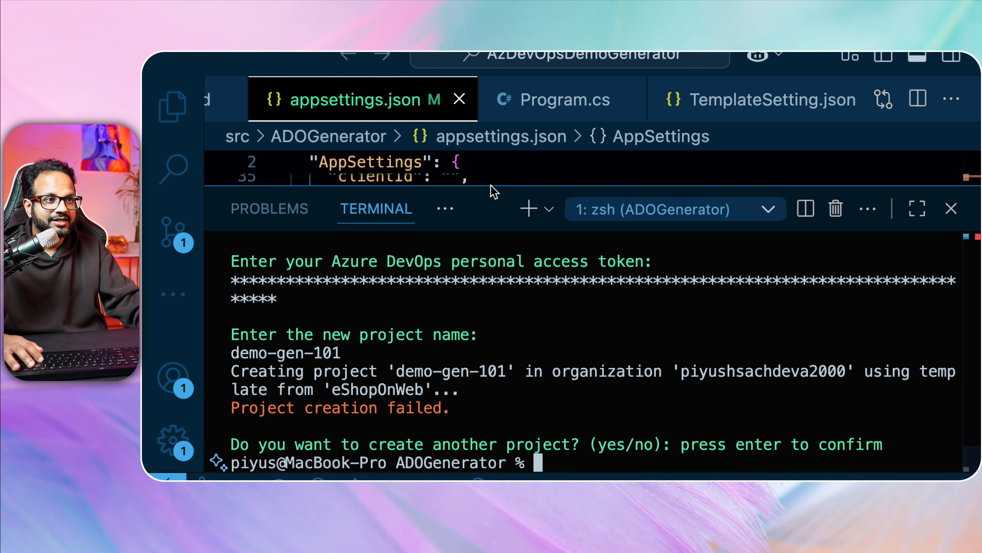
Enlarge the editor and scroll appsettings.json to the top to review clientId and tenantId.
left_click_drag(495, 186, 456, 416)
scroll(558, 304, "up", 2)
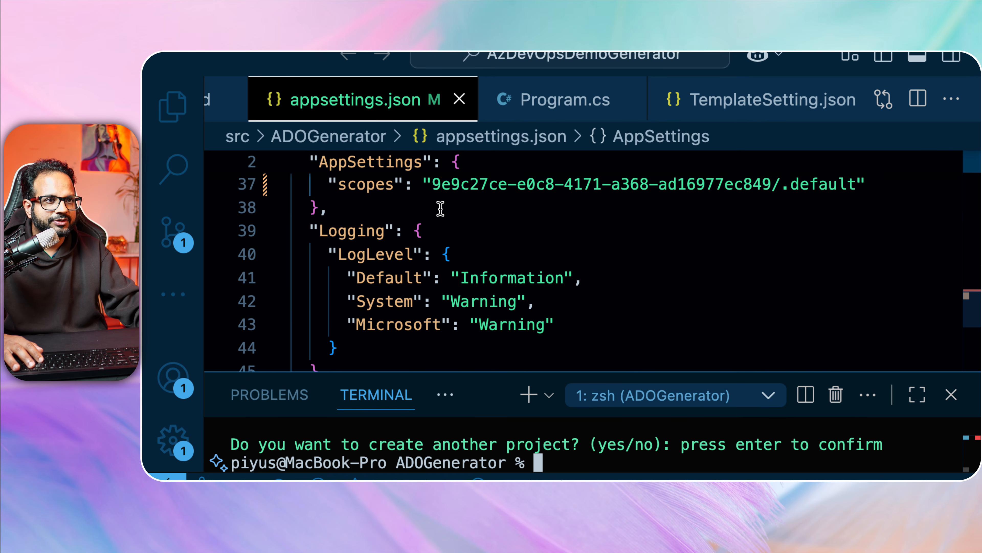
scroll(449, 246, "up", 1)
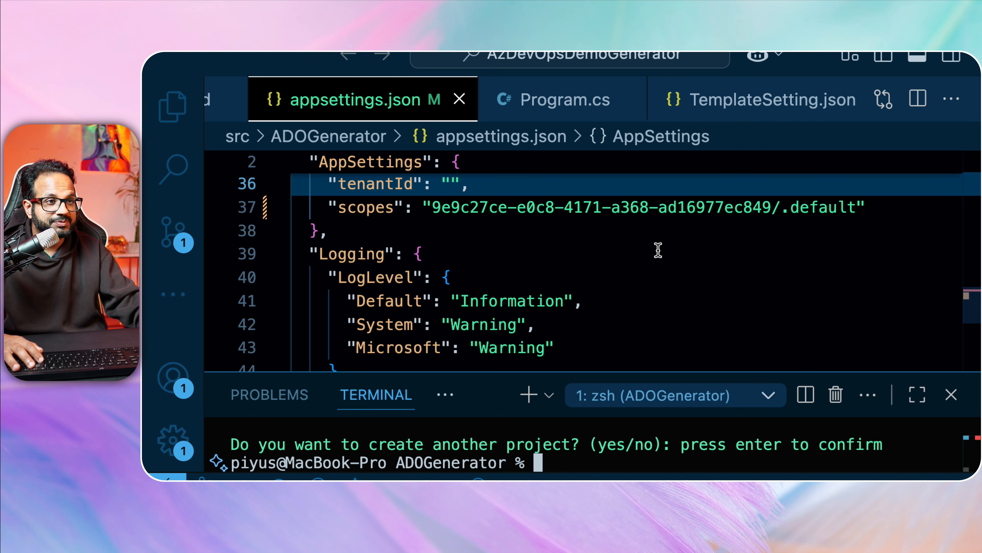
scroll(657, 249, "up", 3)
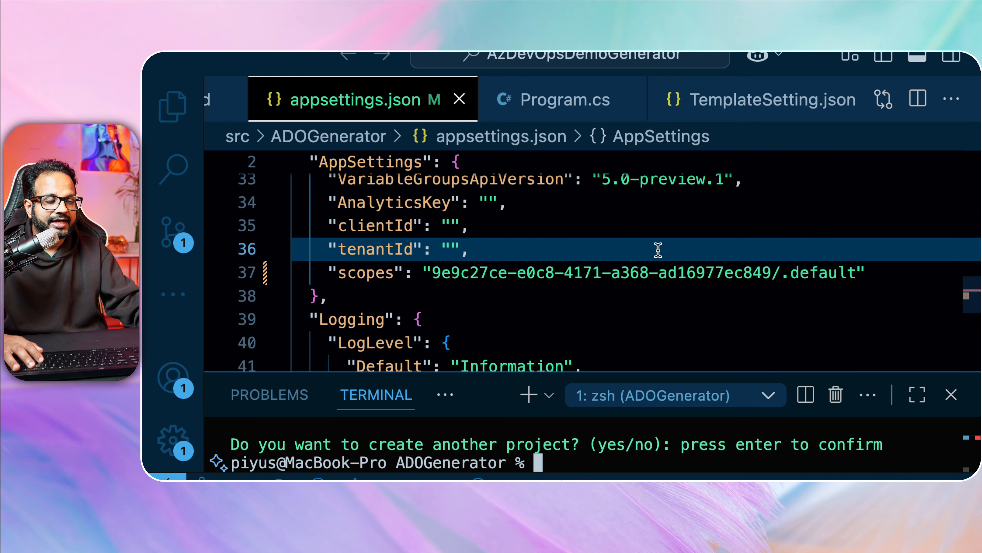
scroll(575, 280, "up", 2)
scroll(575, 281, "up", 1)
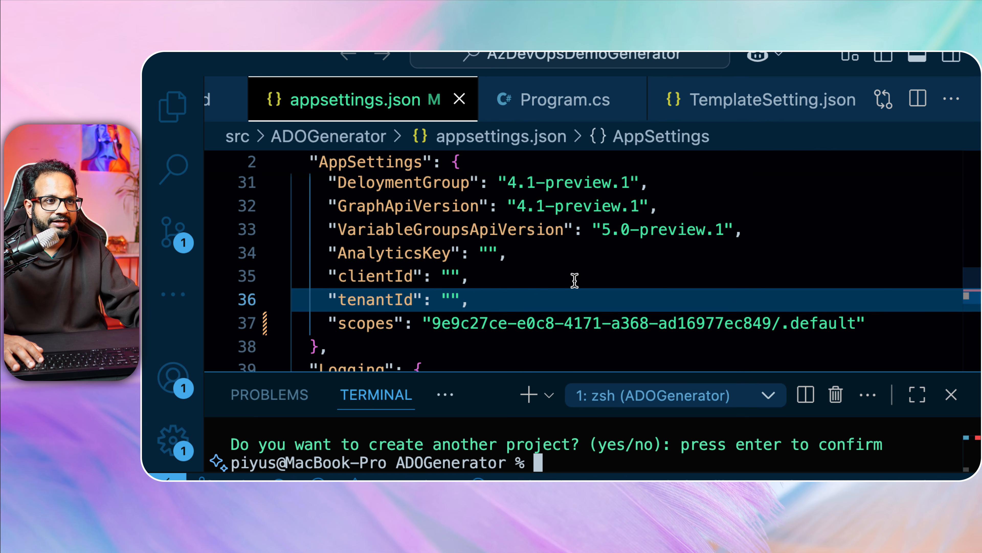
scroll(575, 281, "up", 5)
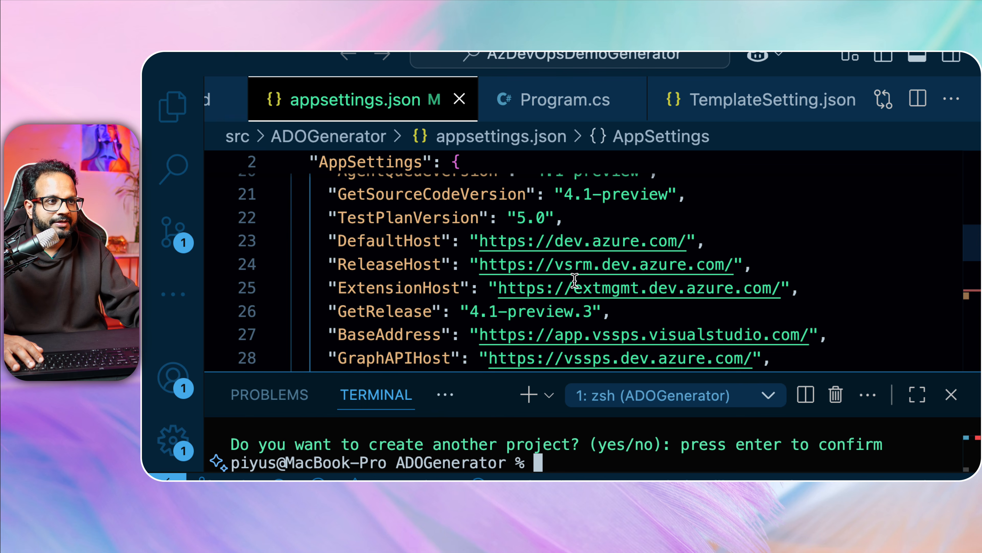
scroll(574, 280, "up", 10)
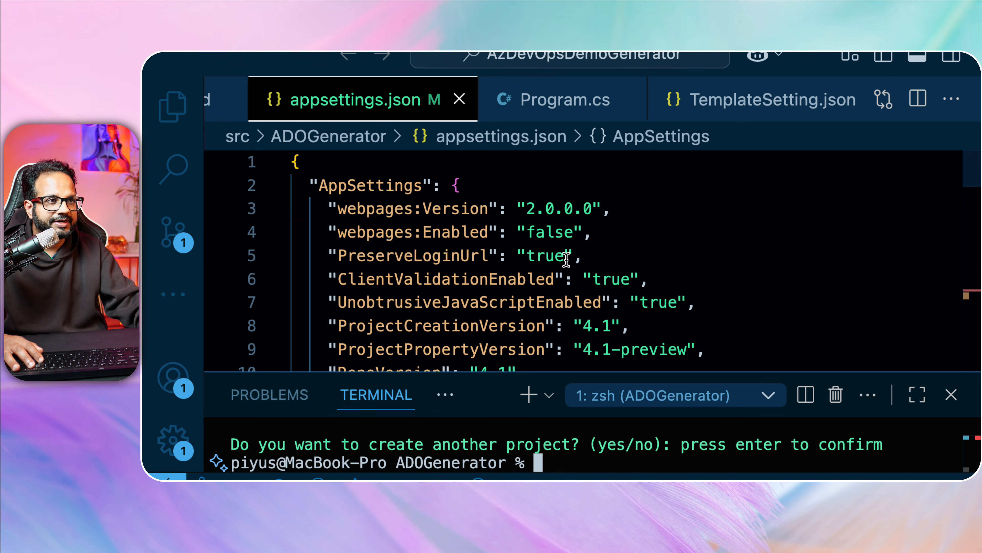
key("ctrl+Up")
Scroll through the Eraser Installation notes, then check VS Code via the desktops overview.
left_click(501, 70)
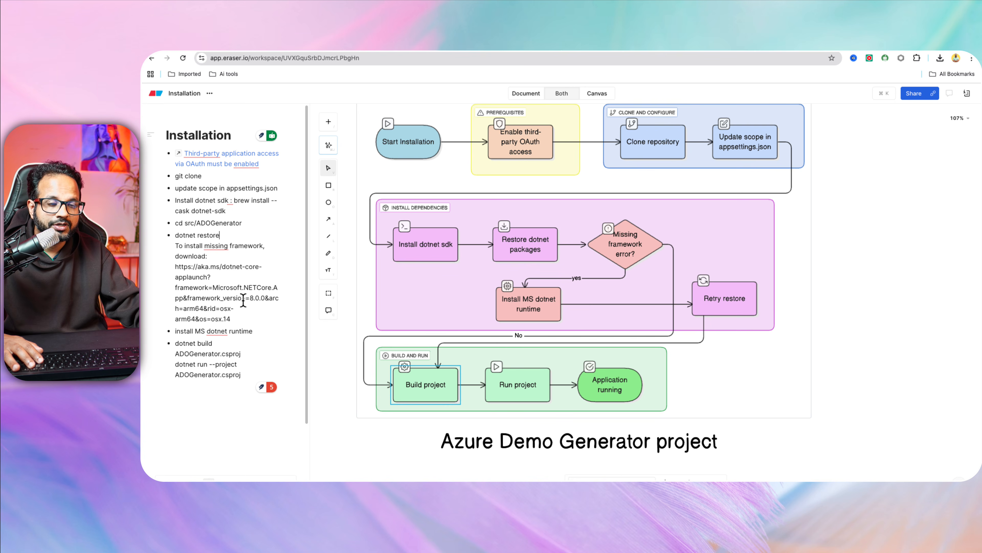
scroll(242, 300, "down", 2)
scroll(243, 300, "down", 1)
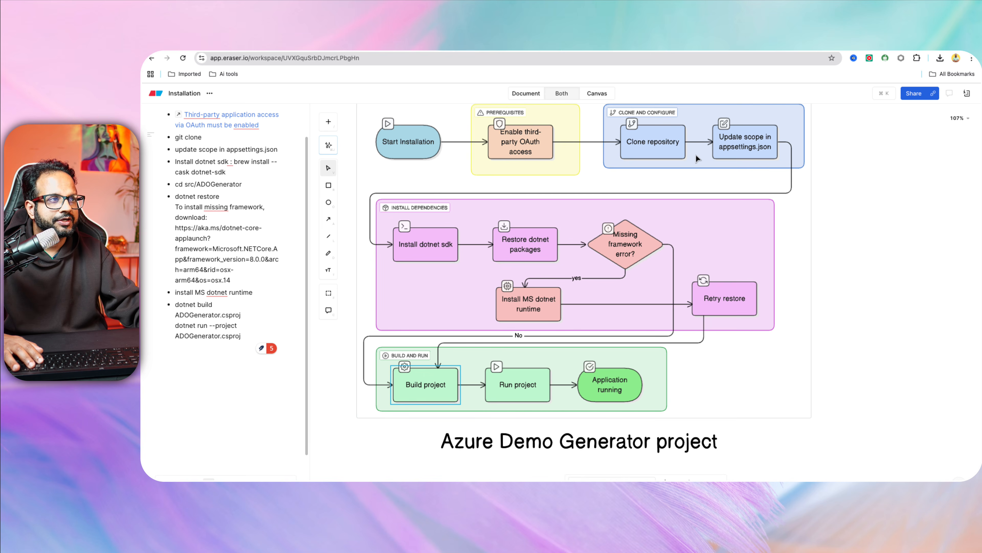
key("ctrl+Up")
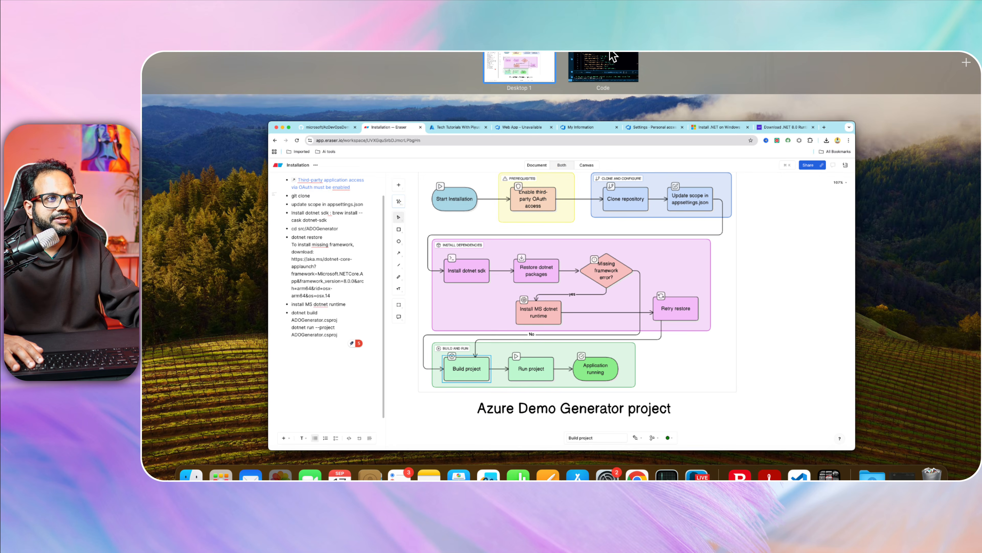
left_click(612, 57)
key("ctrl+Up")
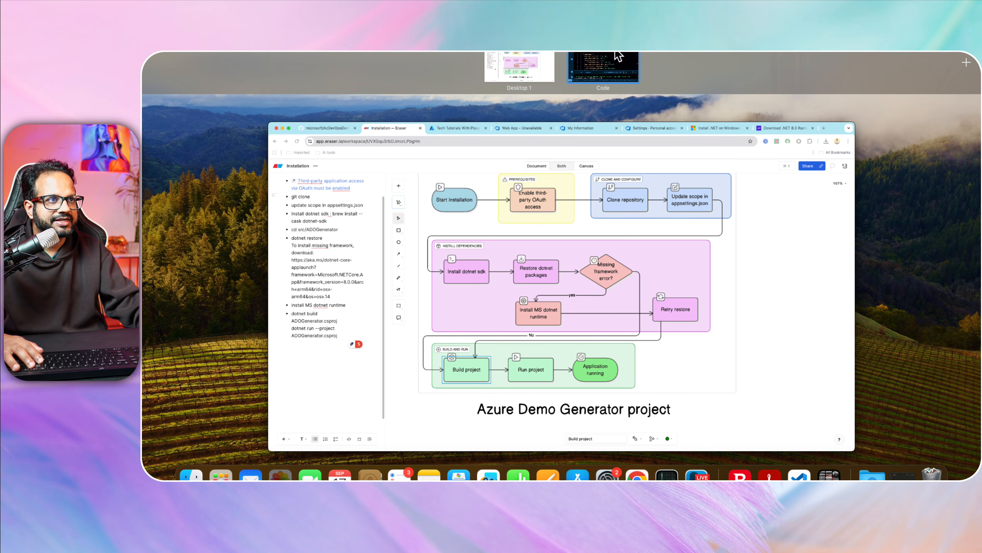
left_click(611, 58)
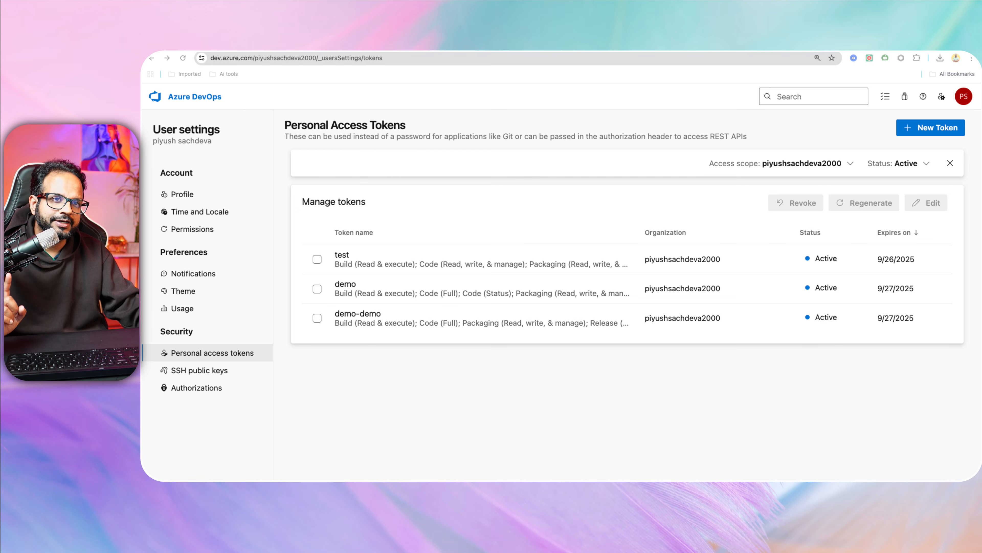
Start a new token named test-demo with a custom expiration of 9/18/2025.
left_click(925, 123)
left_click(926, 128)
left_click(763, 199)
type("test")
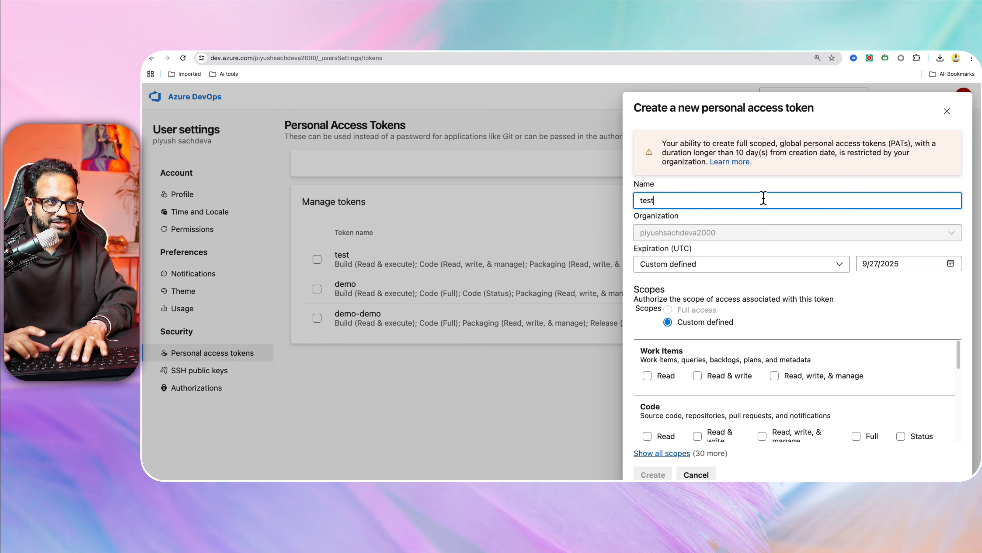
type("-demo")
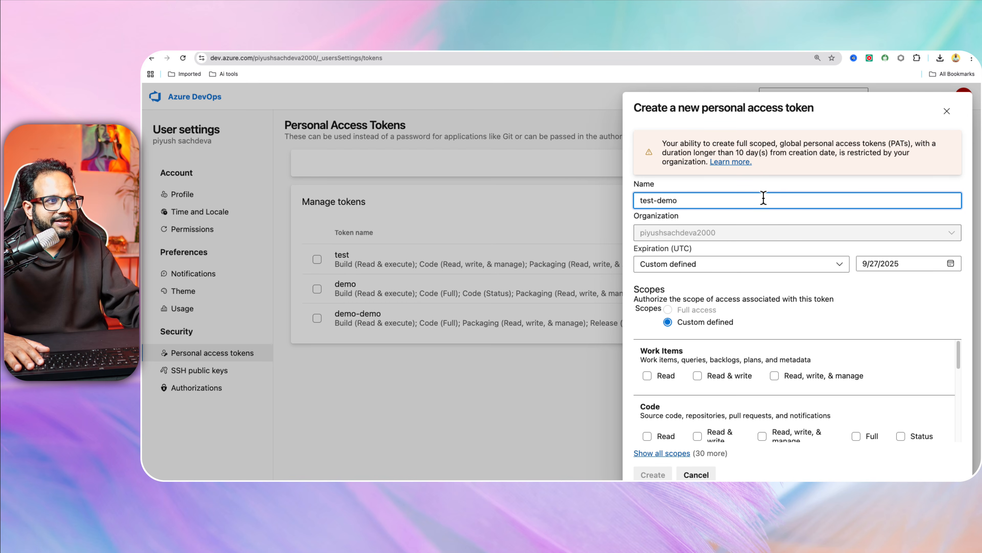
left_click(741, 267)
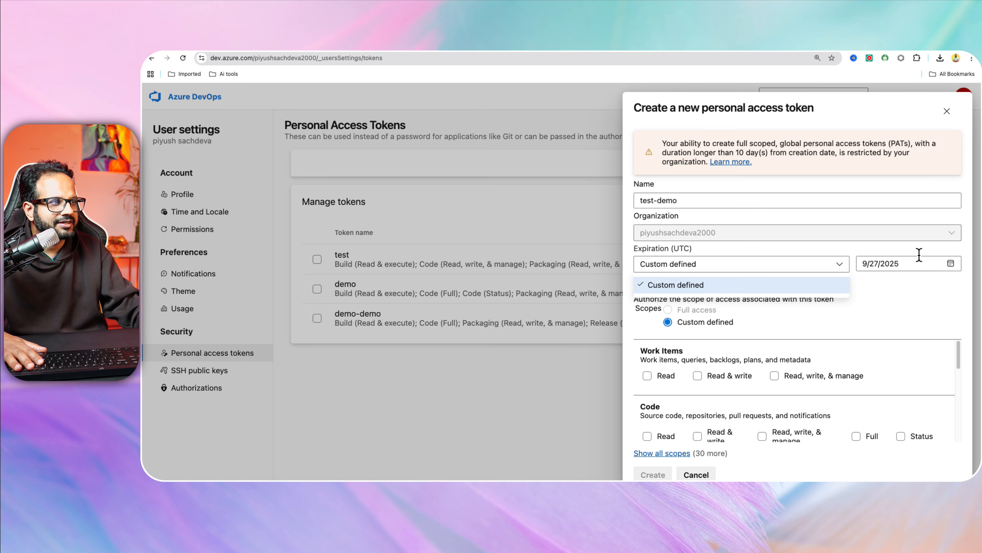
left_click(950, 263)
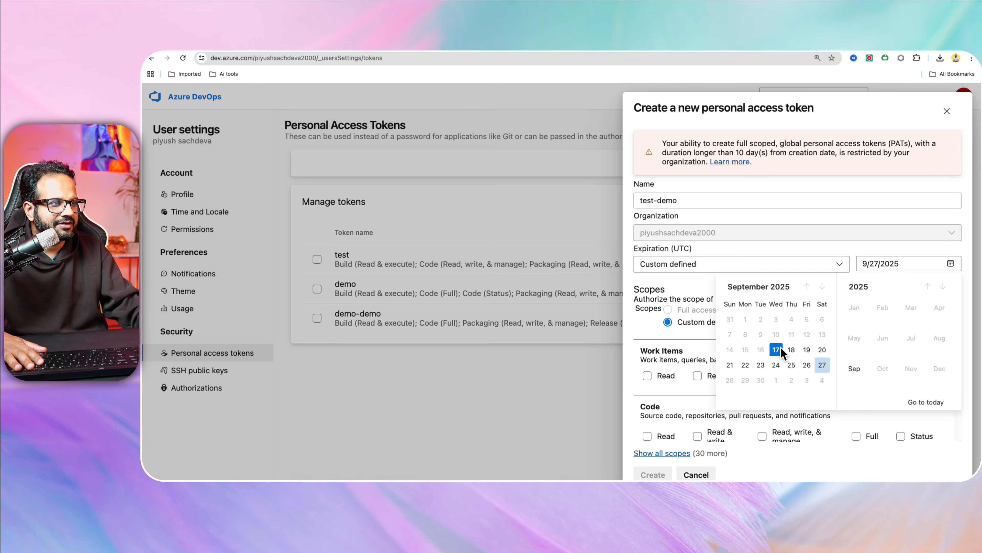
left_click(791, 349)
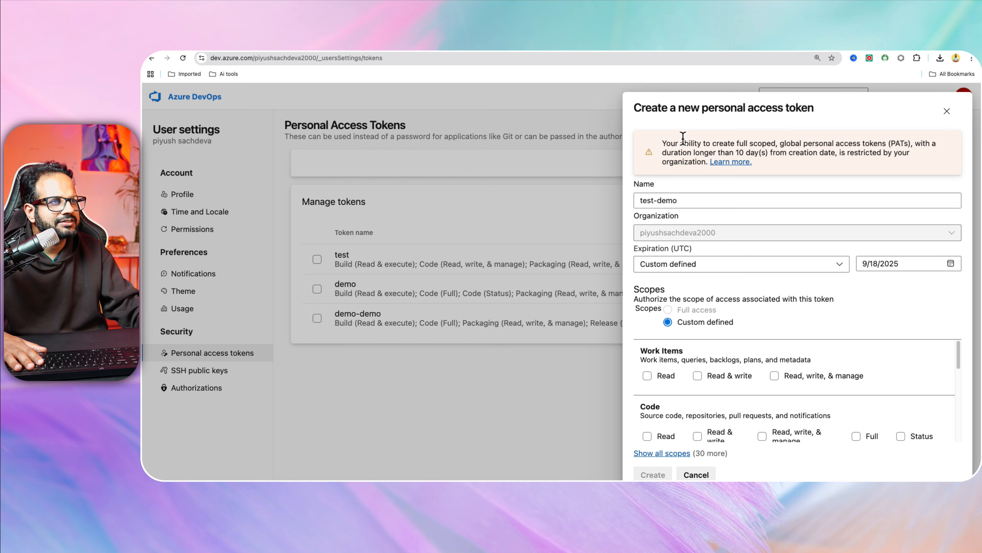
Review the full-scope PAT restriction warning, keeping the Custom defined 9/18/2025 expiration.
left_click_drag(666, 137, 843, 151)
left_click_drag(780, 152, 910, 152)
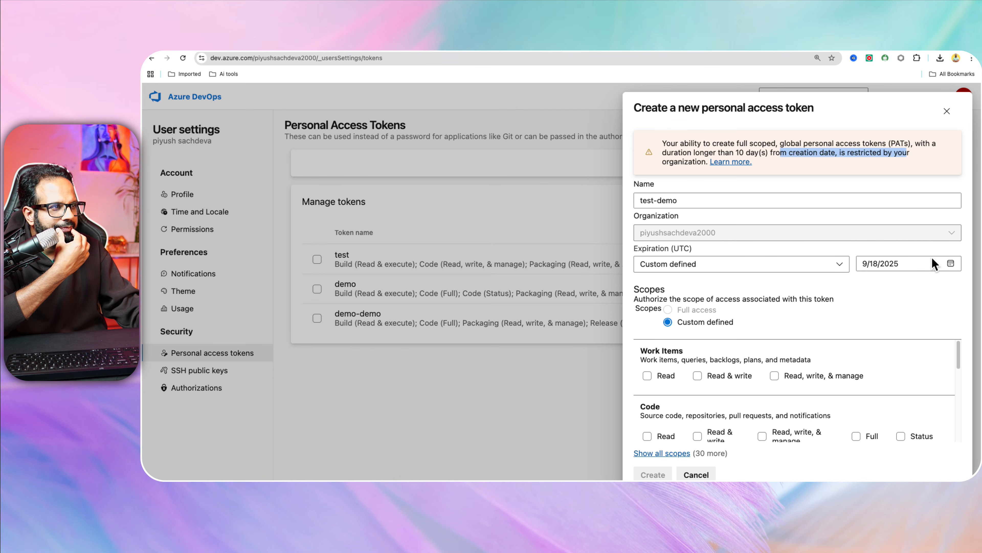
left_click(950, 263)
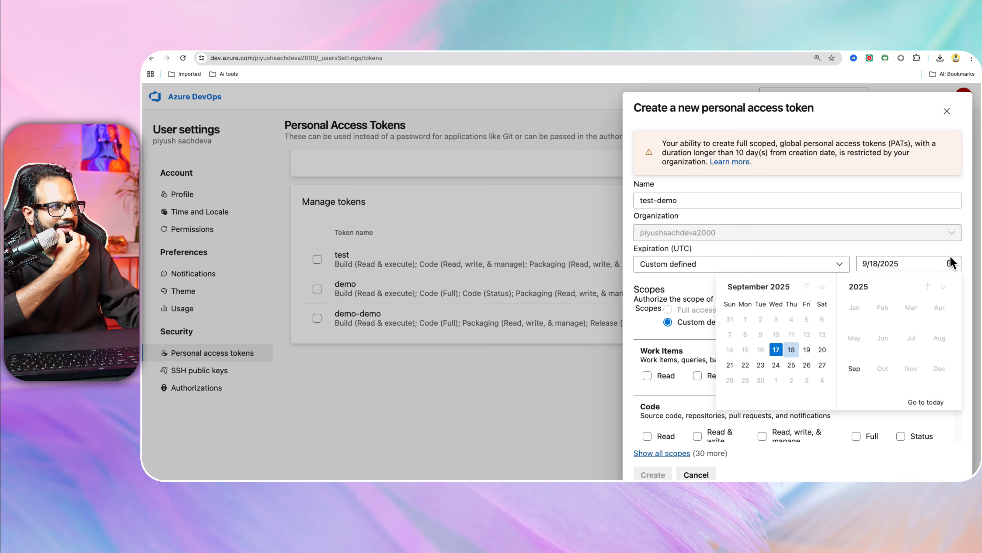
left_click(792, 341)
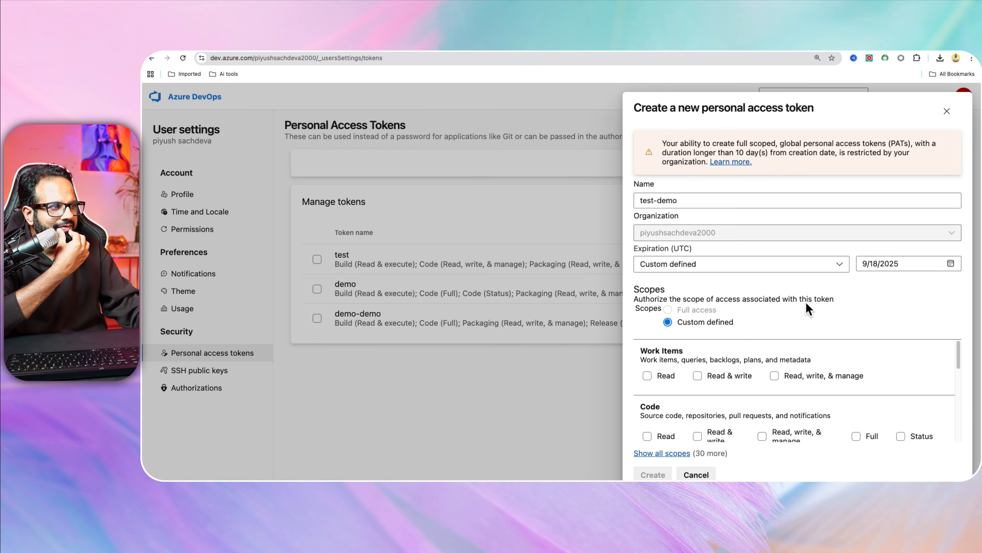
left_click(730, 267)
left_click(736, 282)
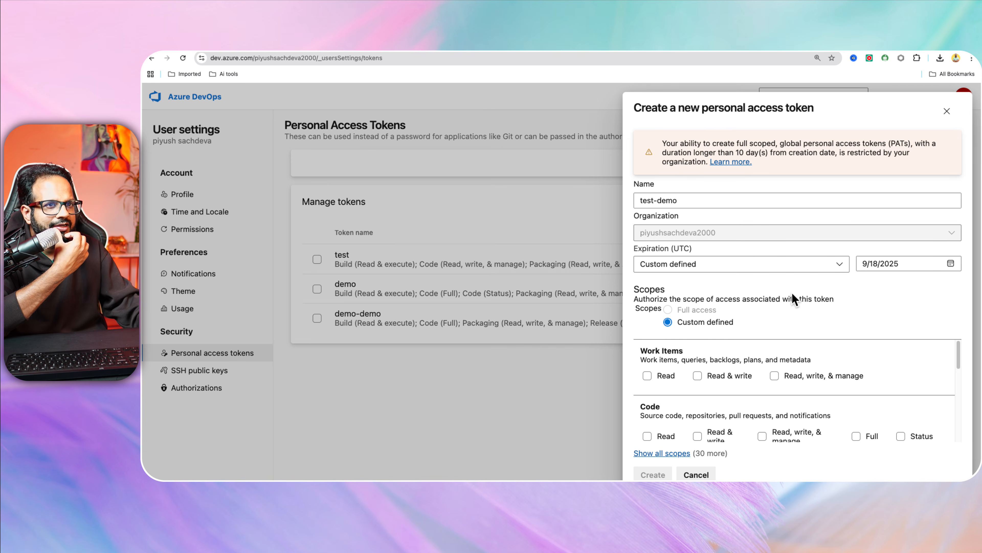
Read through the 'Manage PATs with policies' article on Microsoft Learn.
left_click(732, 161)
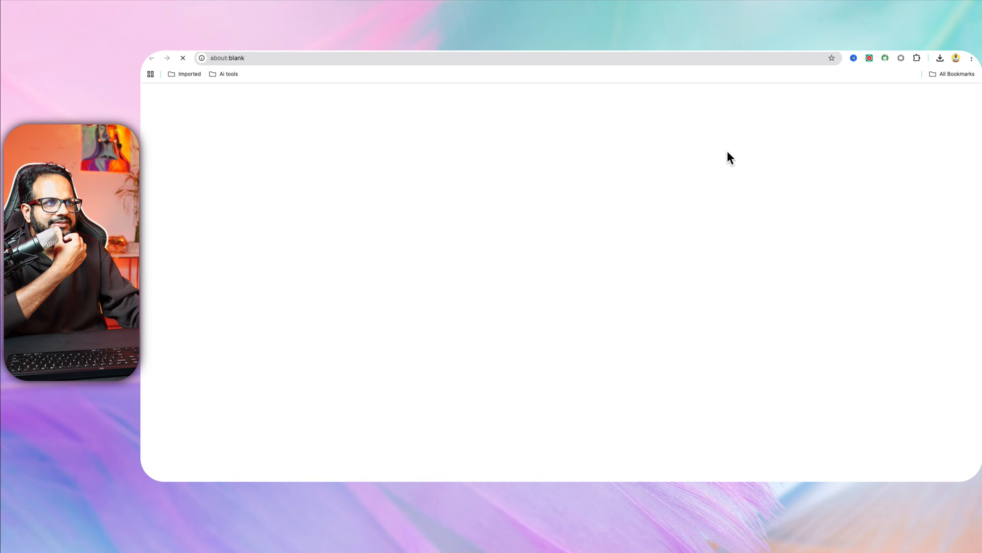
scroll(559, 366, "down", 10)
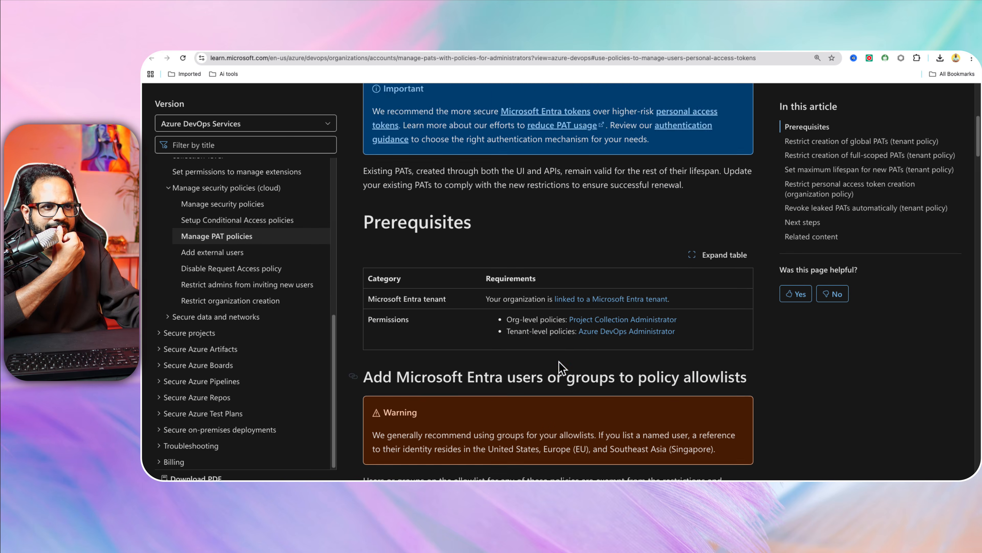
scroll(499, 356, "down", 15)
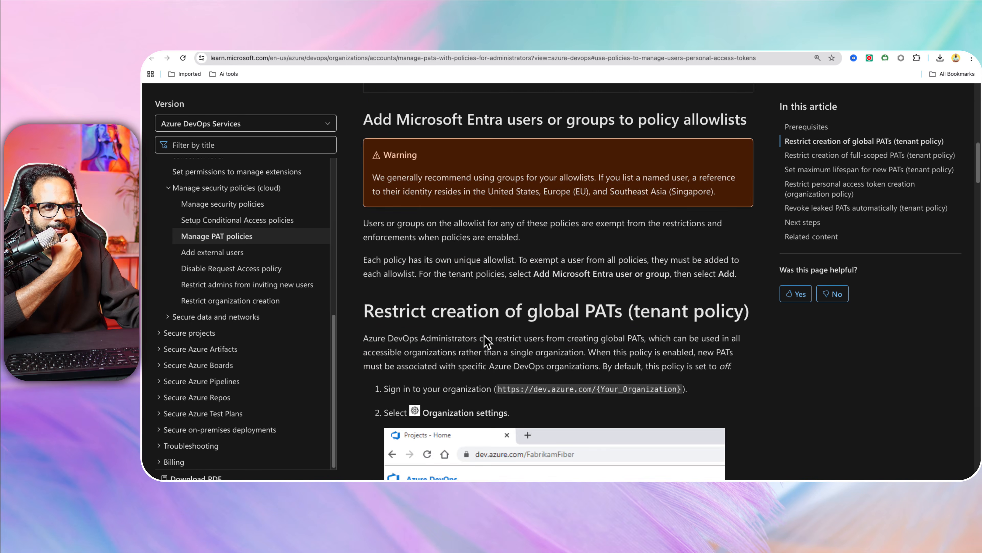
scroll(495, 364, "down", 3)
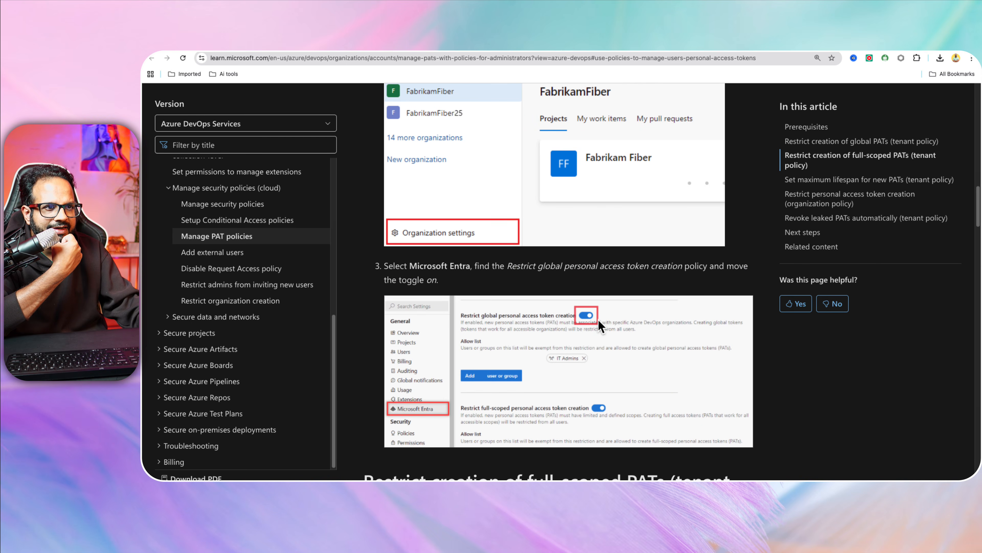
scroll(598, 324, "down", 7)
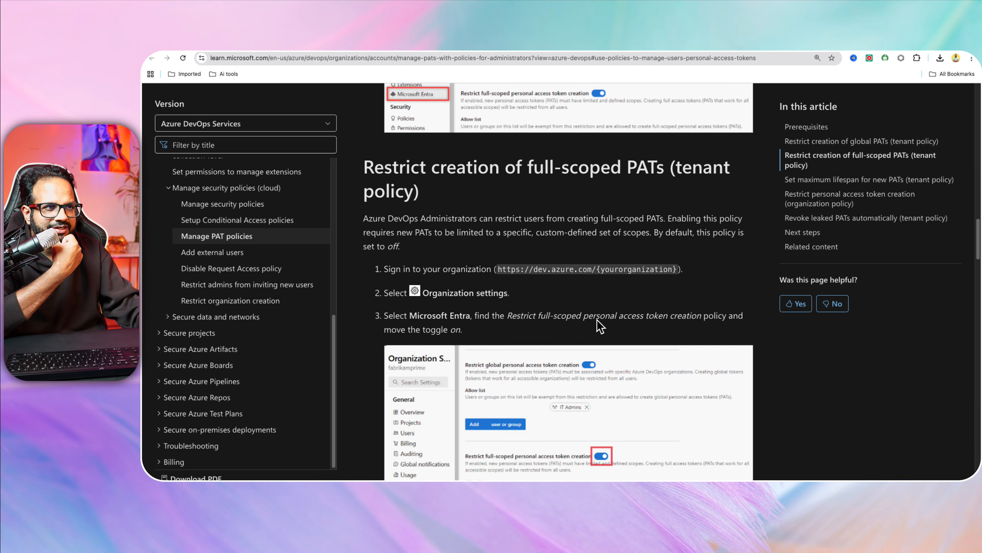
scroll(595, 323, "down", 3)
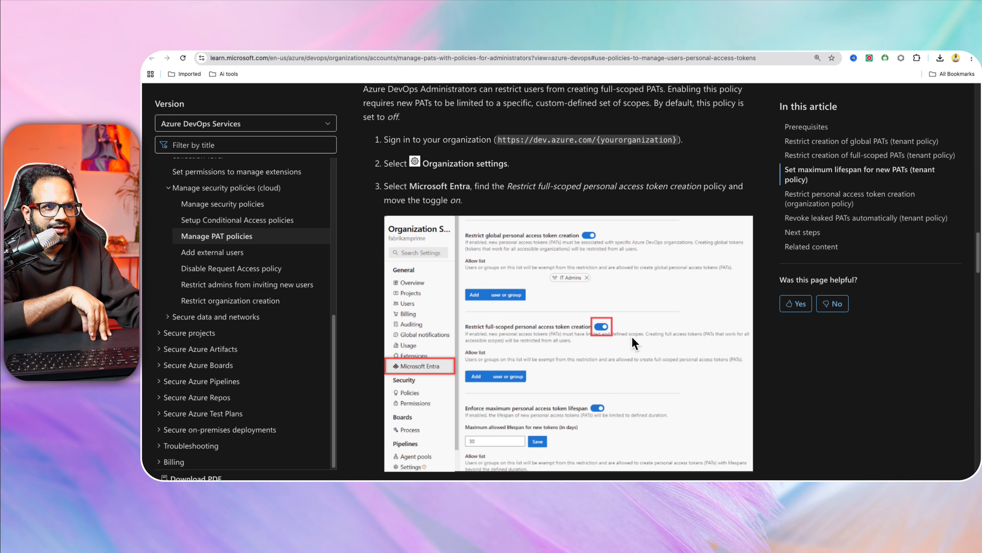
scroll(631, 339, "down", 2)
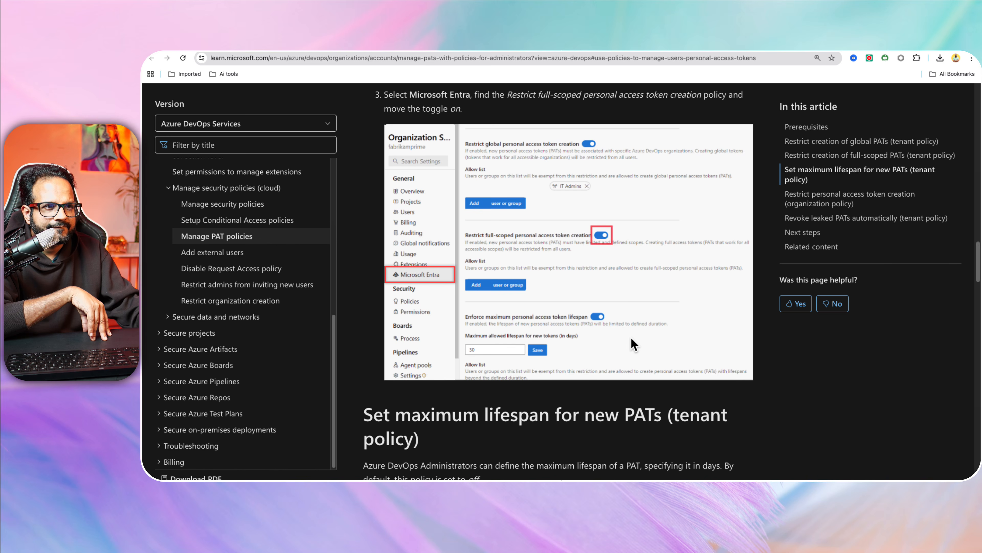
scroll(585, 340, "down", 6)
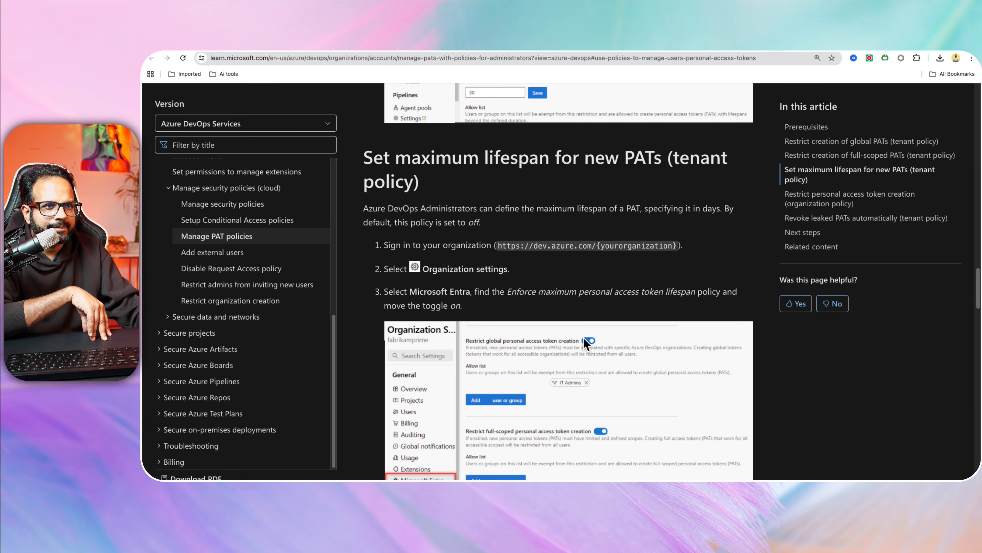
scroll(583, 337, "down", 15)
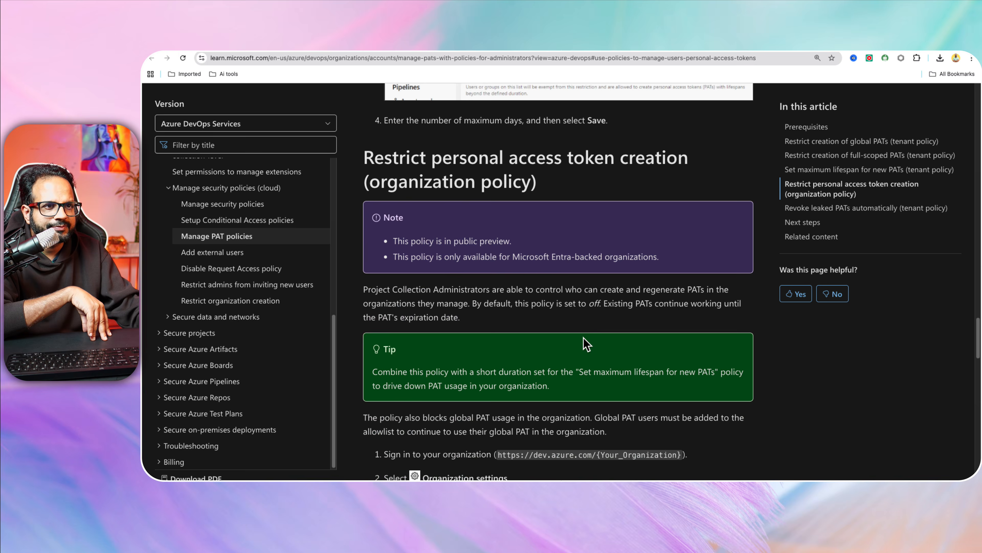
scroll(629, 167, "down", 8)
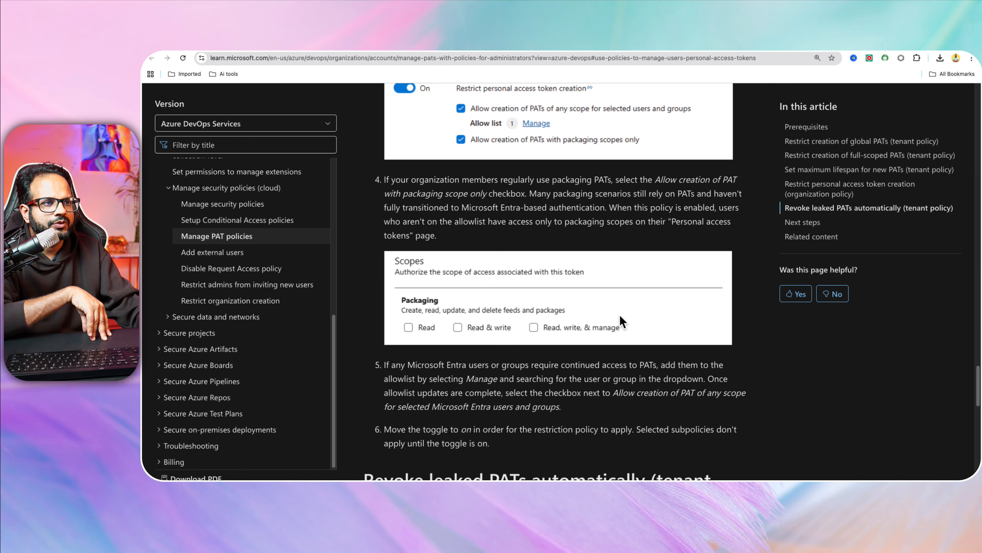
scroll(620, 316, "down", 13)
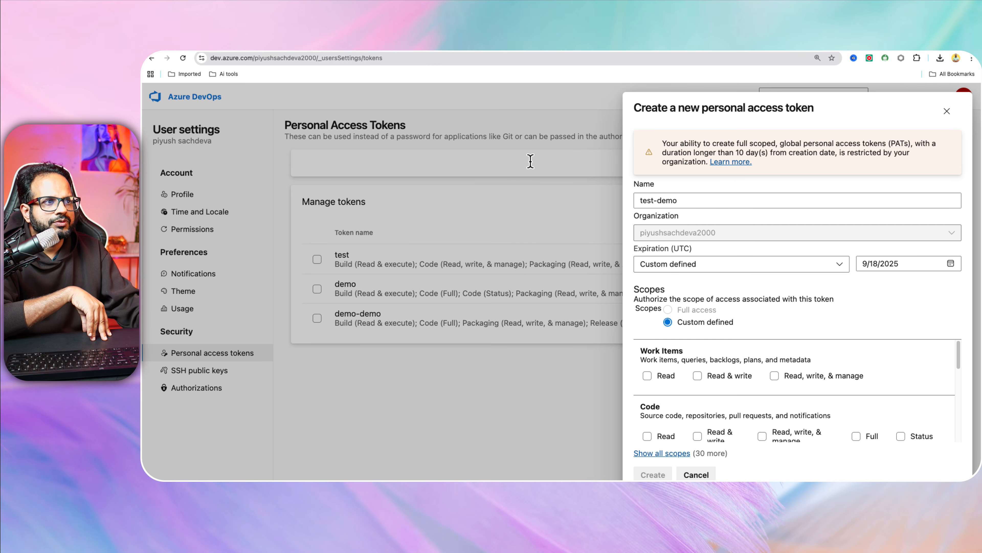
Discard the token form and open the organization's security policy settings.
left_click(403, 441)
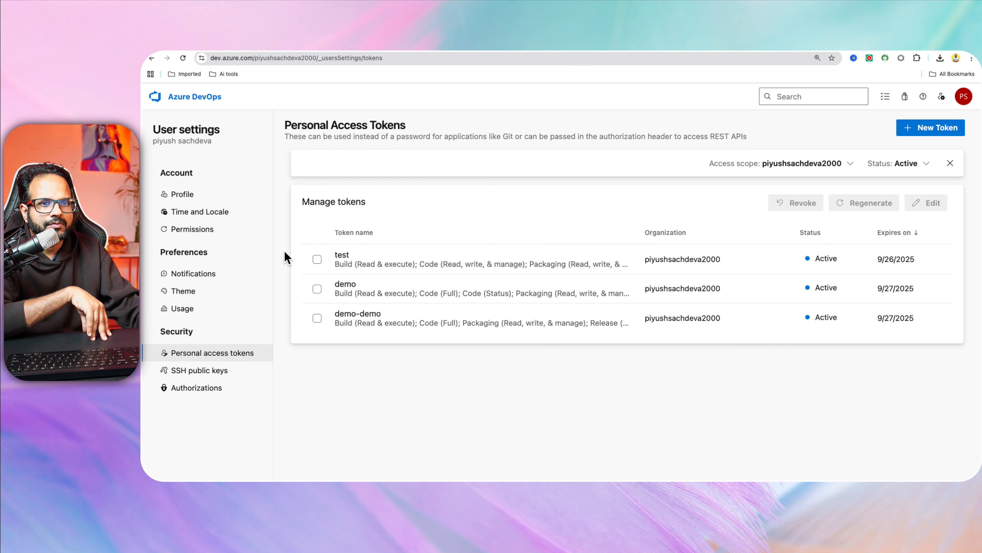
left_click(226, 97)
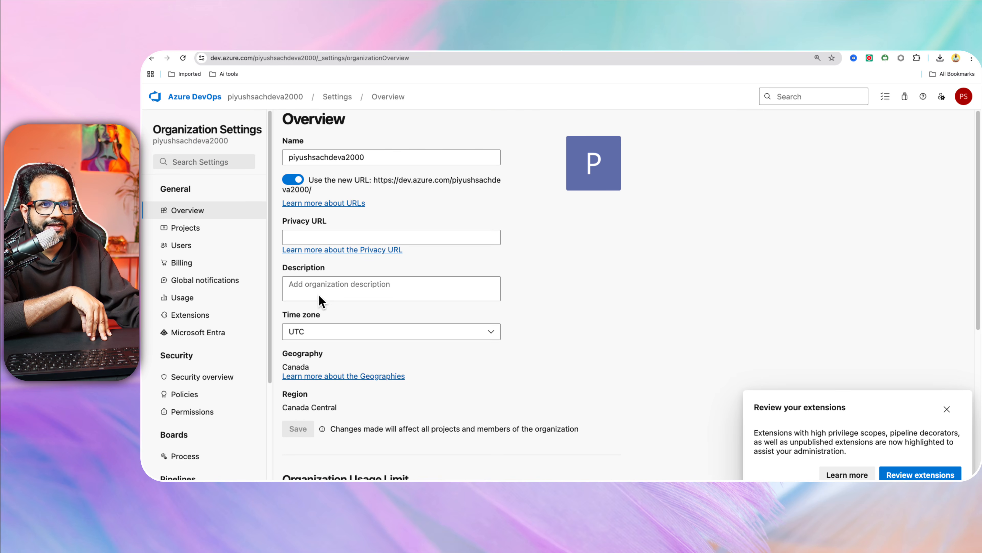
left_click(203, 373)
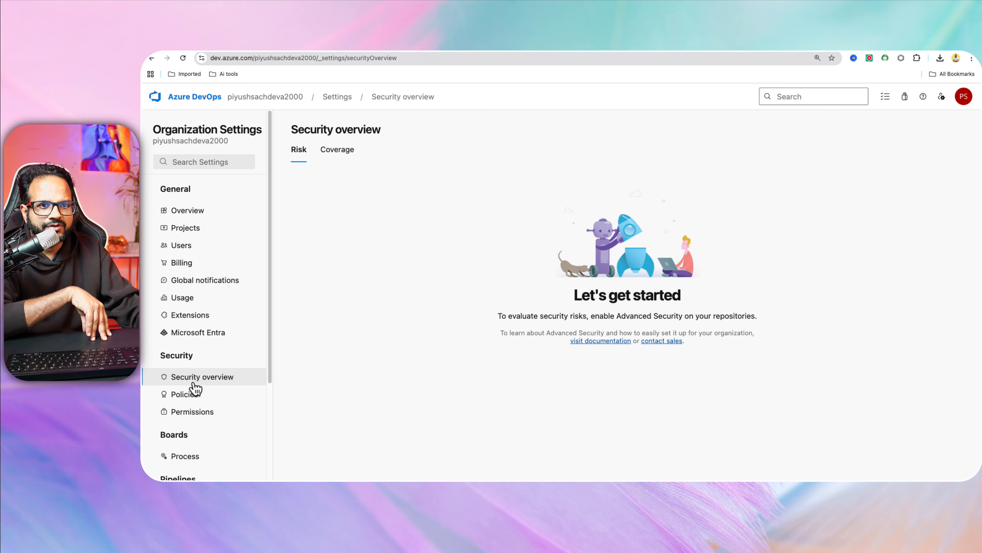
left_click(193, 391)
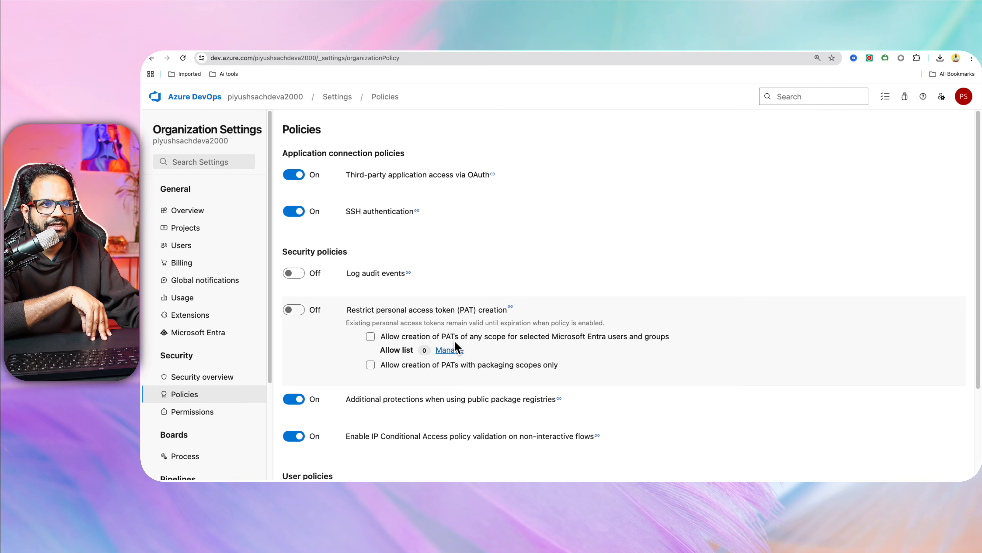
Enable any-scope PATs for selected Entra users, leaving packaging-only PAT creation off.
scroll(398, 311, "down", 1)
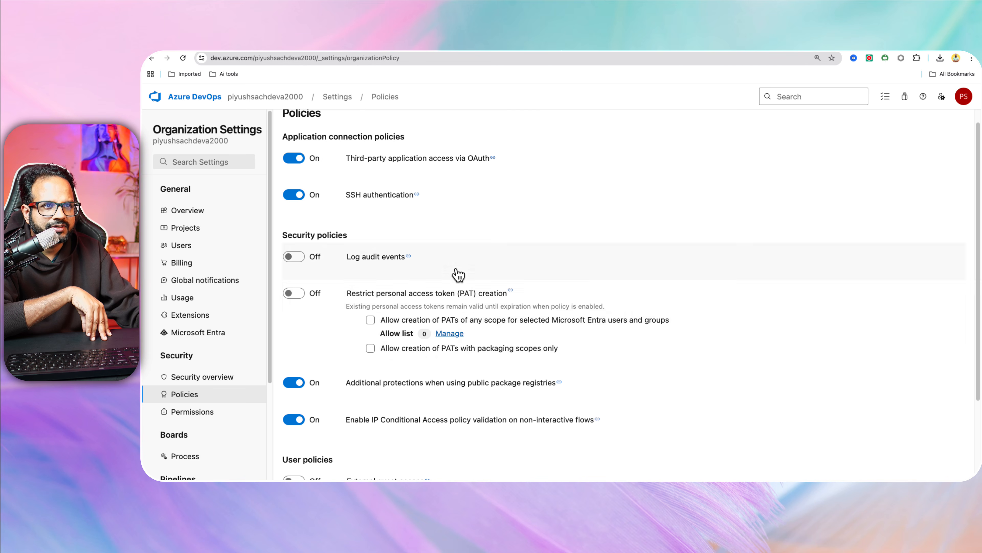
left_click(375, 311)
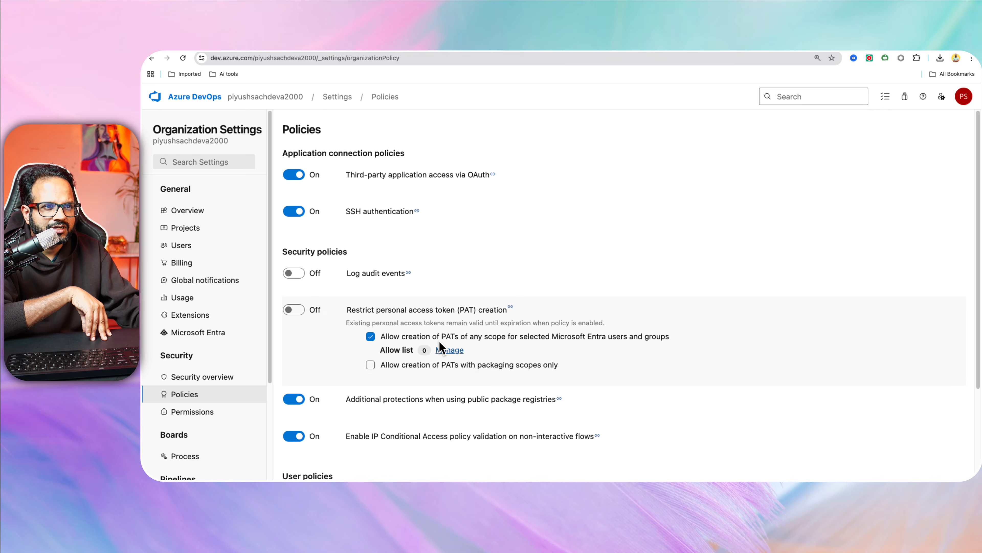
left_click(443, 349)
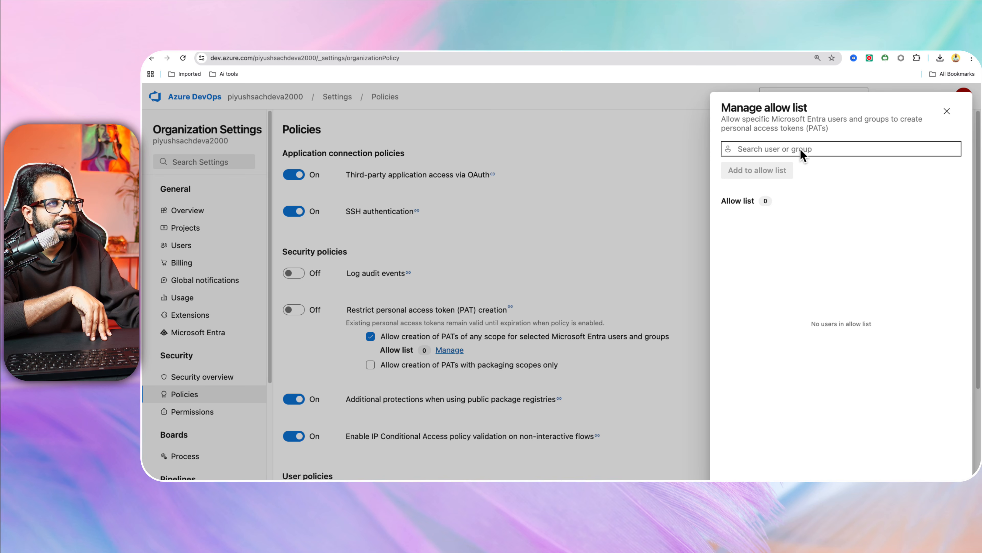
left_click(948, 109)
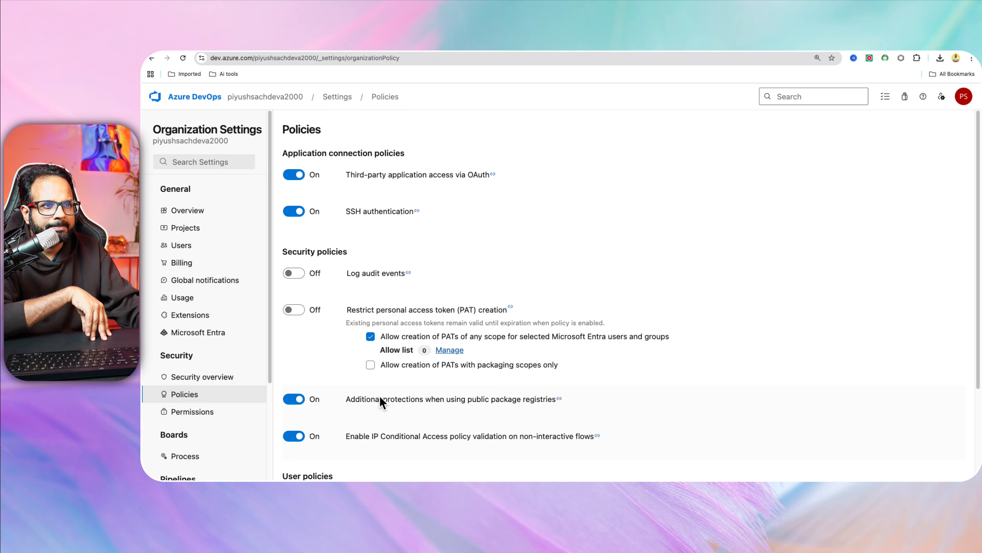
left_click(441, 363)
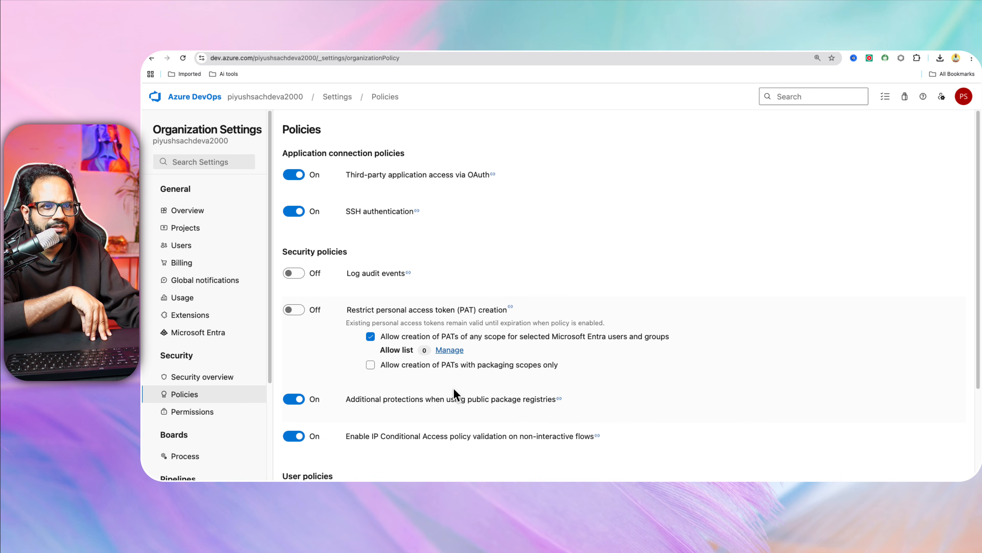
scroll(454, 403, "down", 5)
scroll(557, 393, "up", 3)
Add the account owner to the any-scope PAT allow list.
left_click(449, 295)
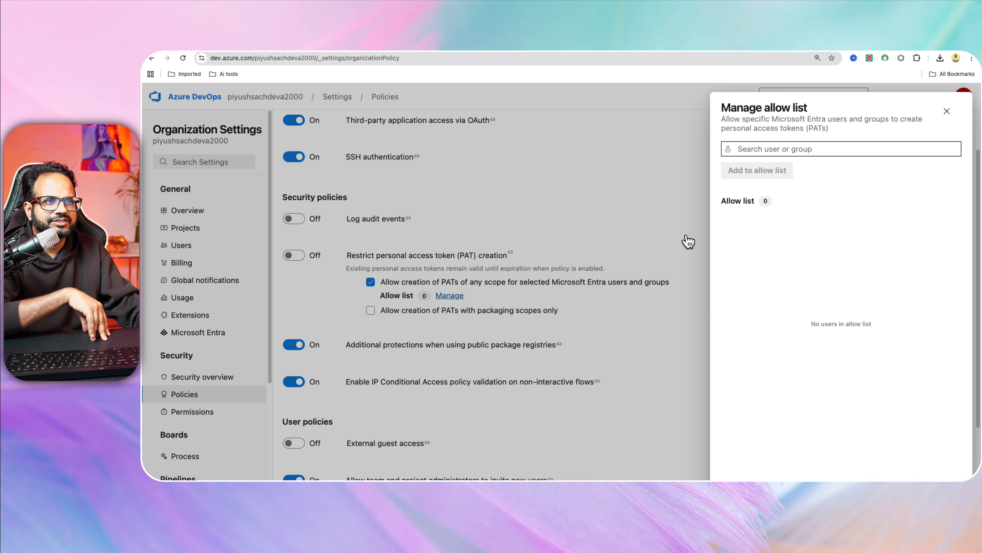
left_click(775, 149)
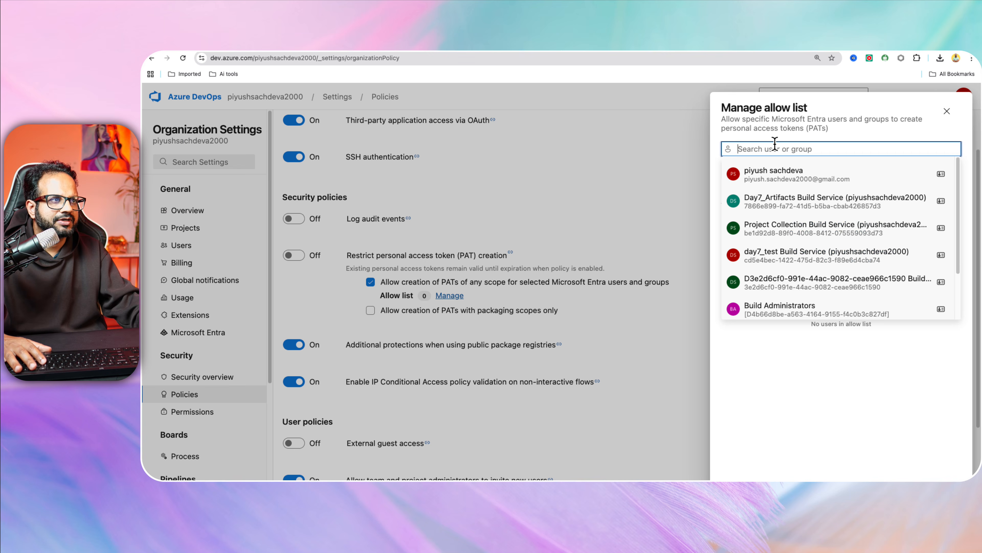
left_click(800, 175)
left_click(772, 167)
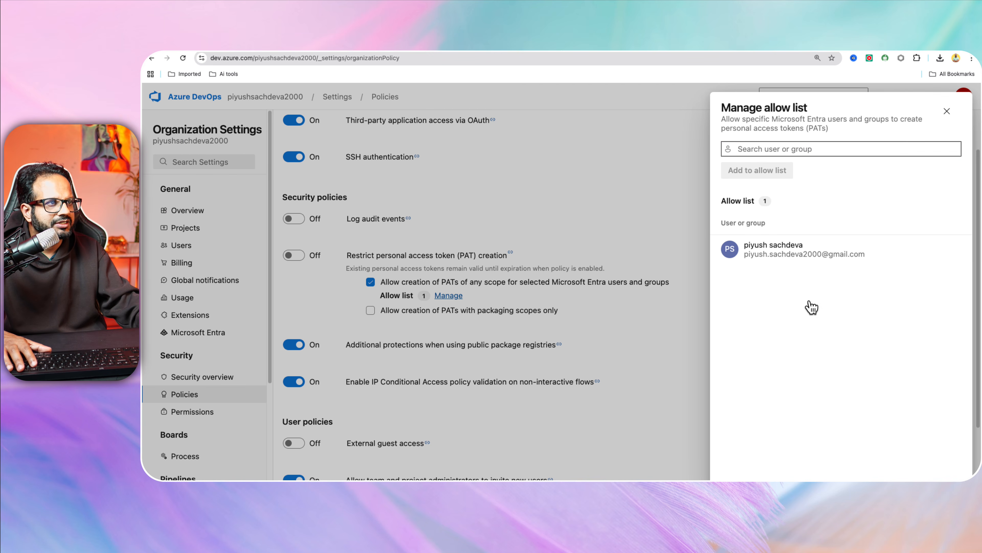
left_click(947, 111)
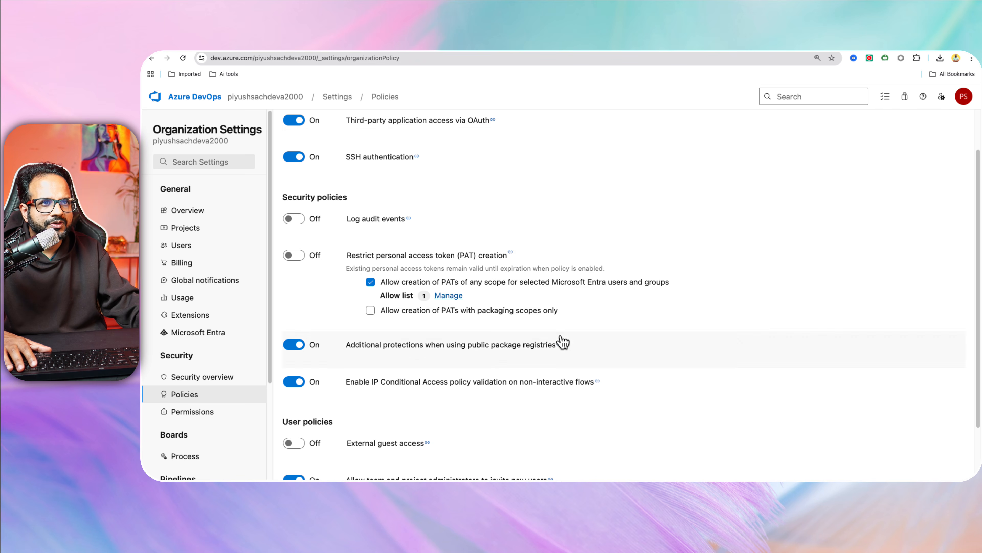
Start a new personal access token from User settings > Personal access tokens.
scroll(563, 340, "up", 3)
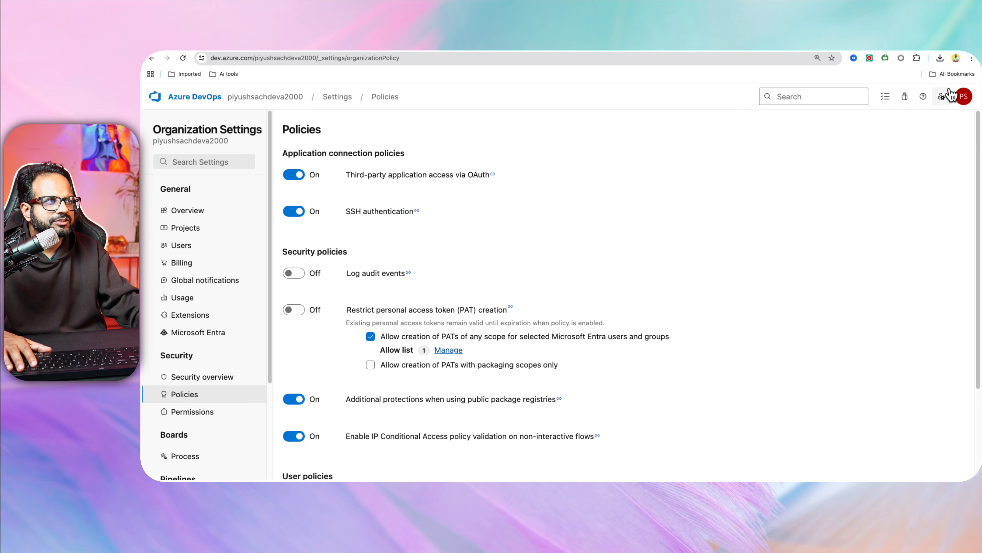
left_click(942, 97)
left_click(885, 260)
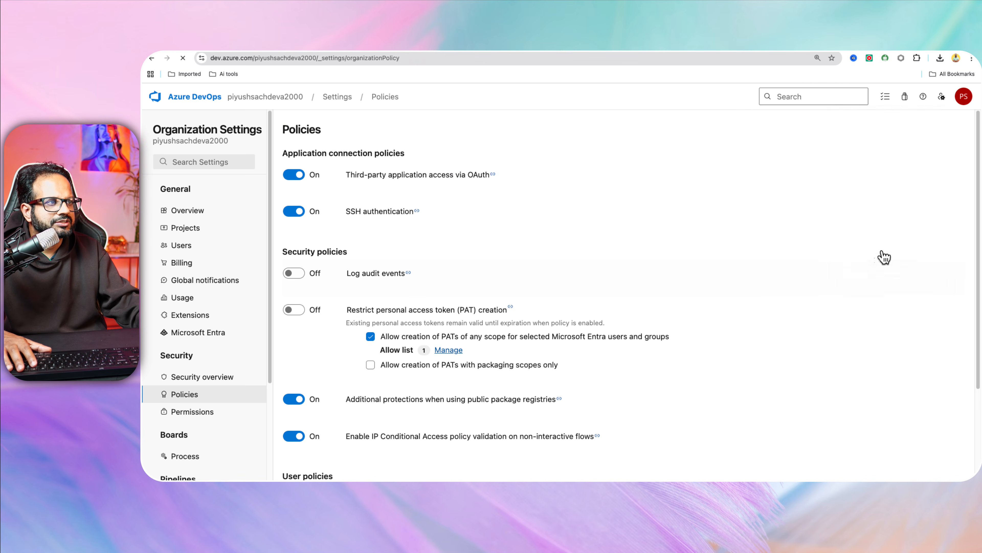
left_click(936, 125)
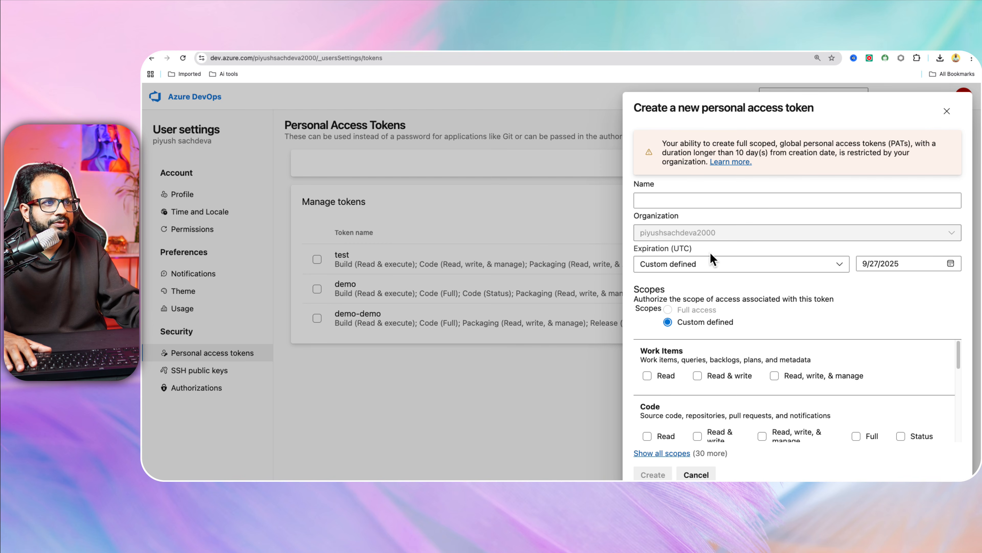
Try expiration dates on the draft token, settling on 9/27/2025, and review the ten-day restriction note.
left_click(877, 256)
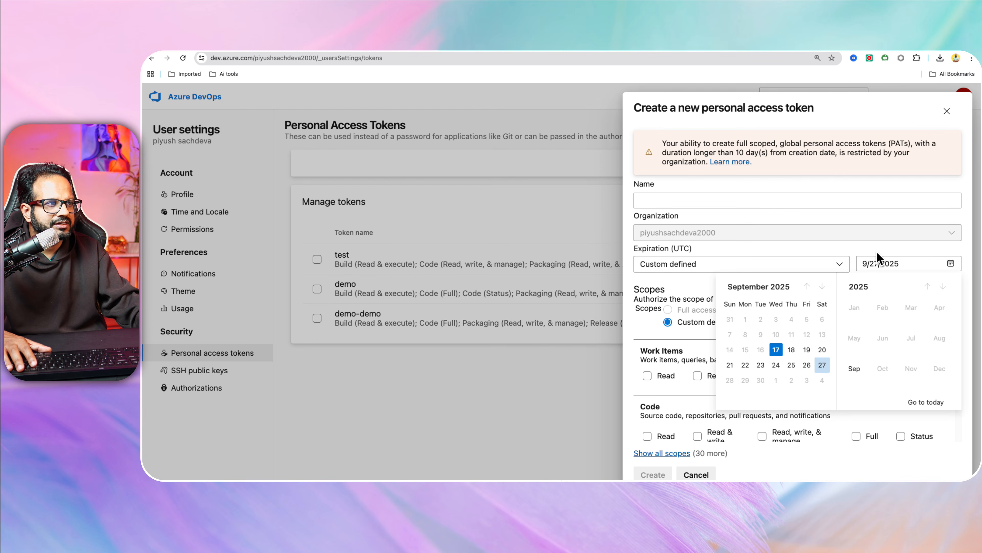
left_click(790, 348)
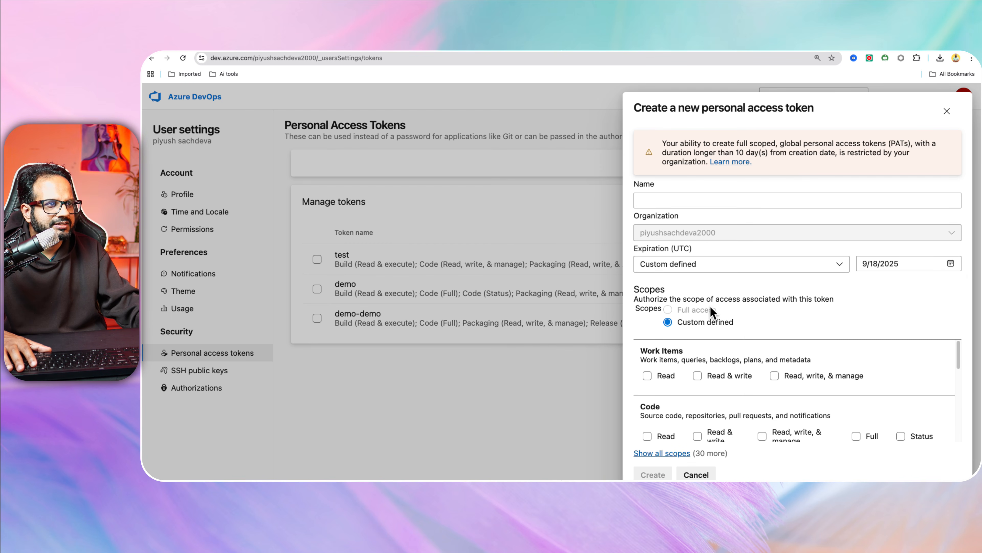
left_click_drag(707, 303, 739, 140)
left_click_drag(757, 147, 825, 145)
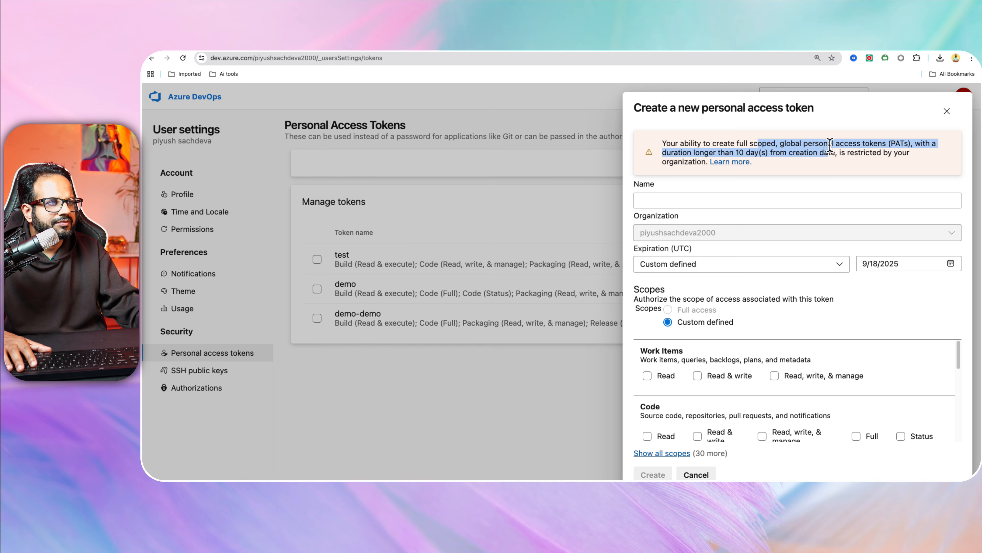
left_click(923, 265)
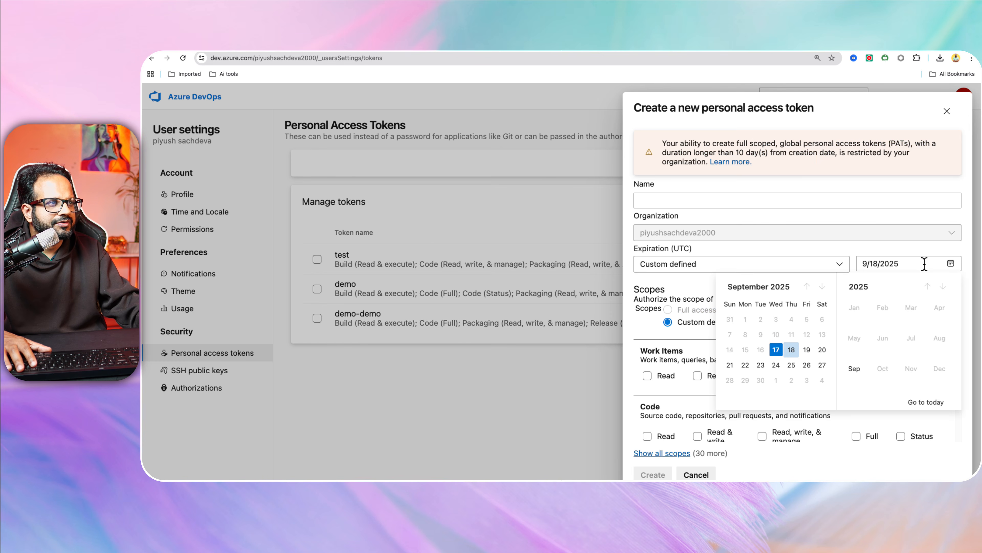
left_click(822, 365)
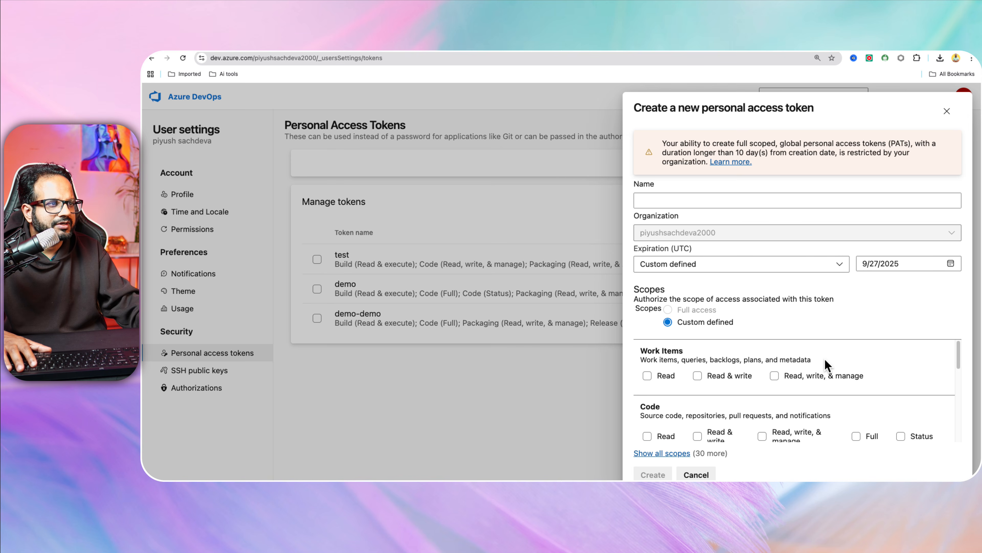
left_click(798, 263)
Name the draft token eee, then discard it and select the existing demo-demo token.
left_click(778, 198)
type("eee")
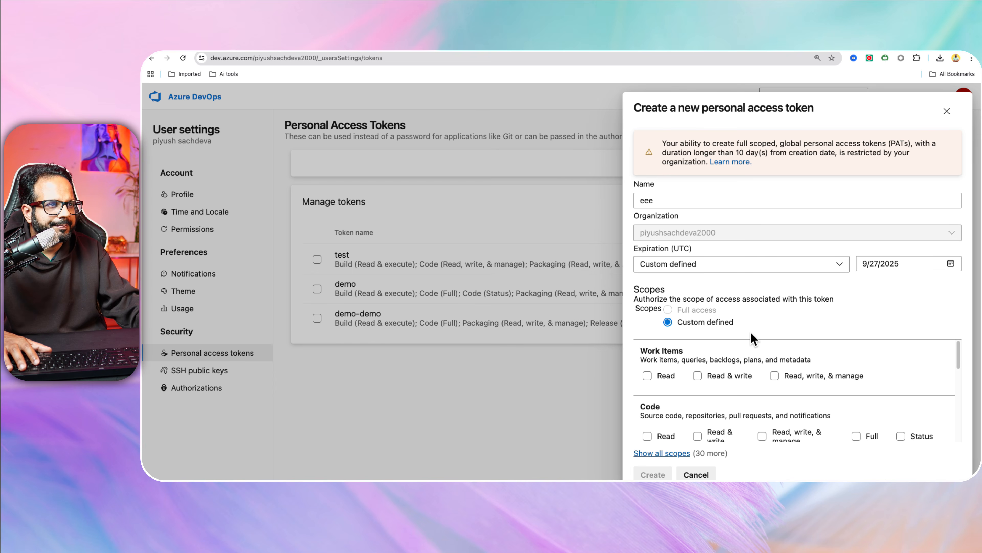
left_click(947, 105)
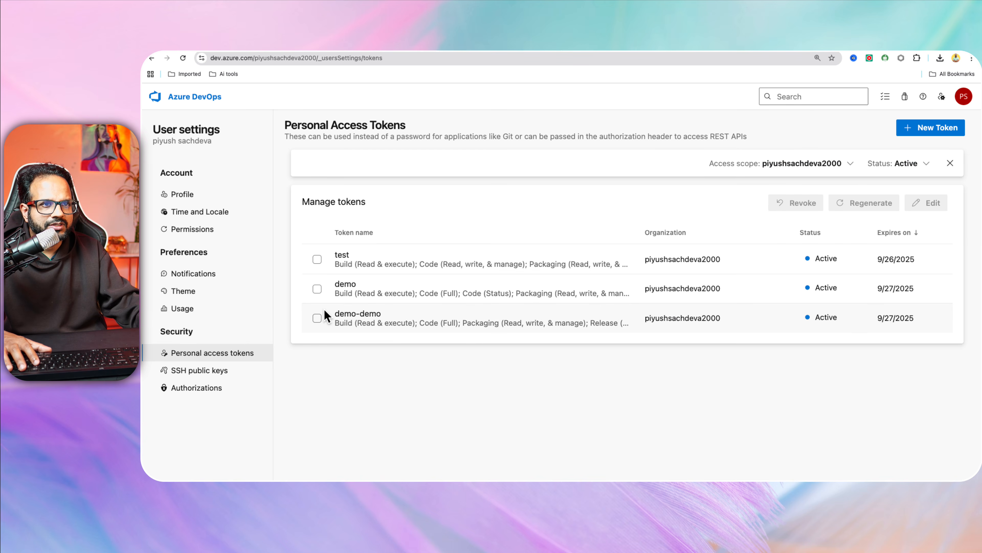
left_click(318, 318)
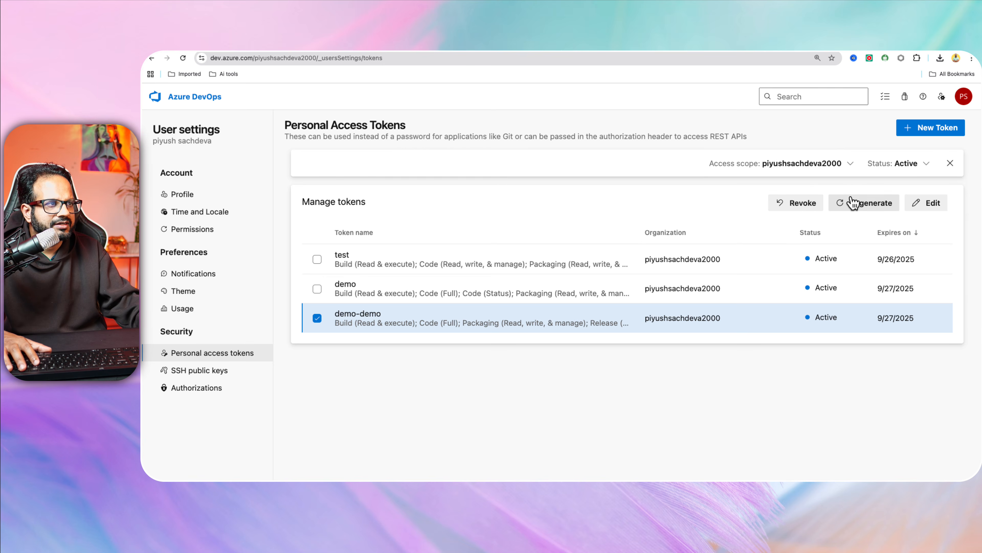
Cancel regenerating the demo-demo token and start a new token instead.
left_click(872, 201)
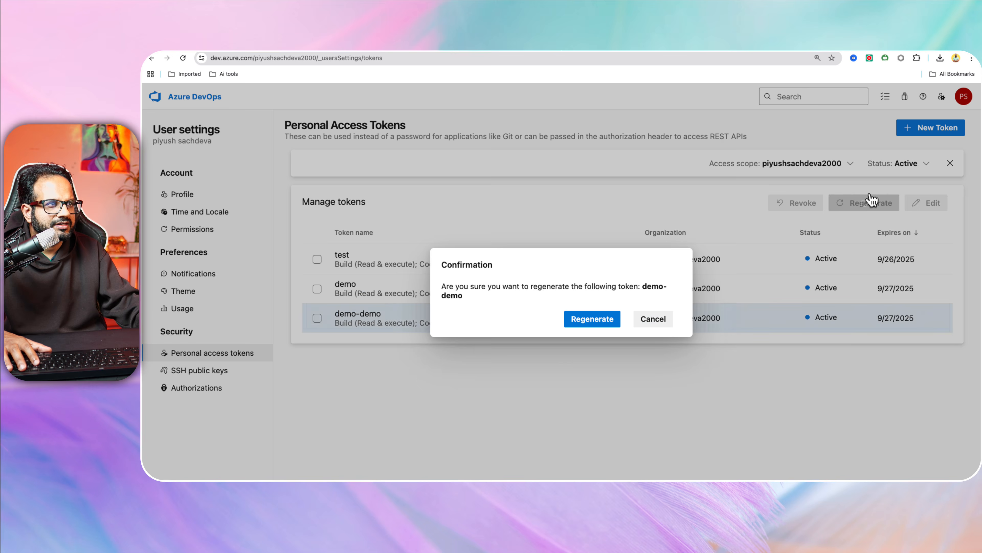
left_click(661, 321)
left_click(945, 127)
Name the token test-all, set it to expire 9/18/2025, and grant Work Items read, write & manage.
left_click(743, 197)
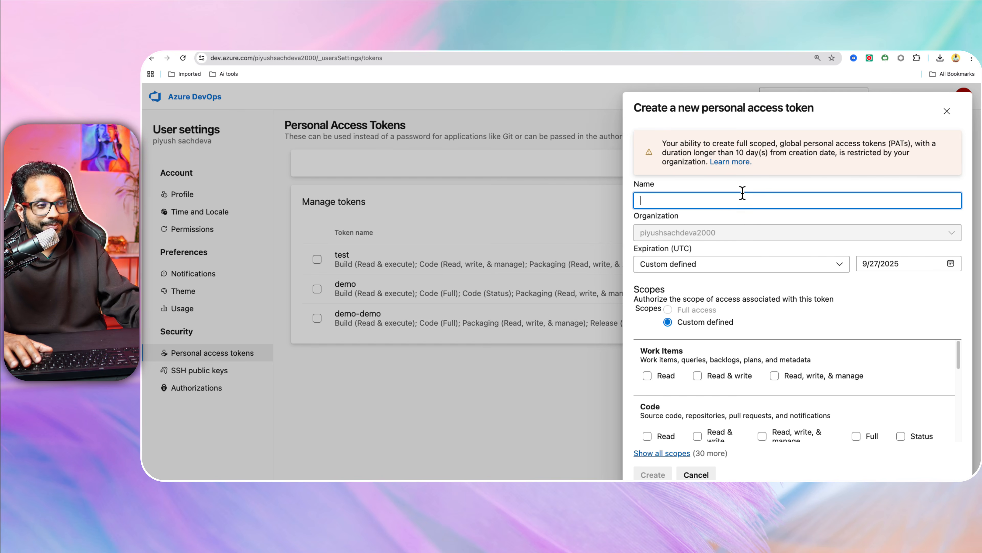
type("test-all")
left_click(905, 266)
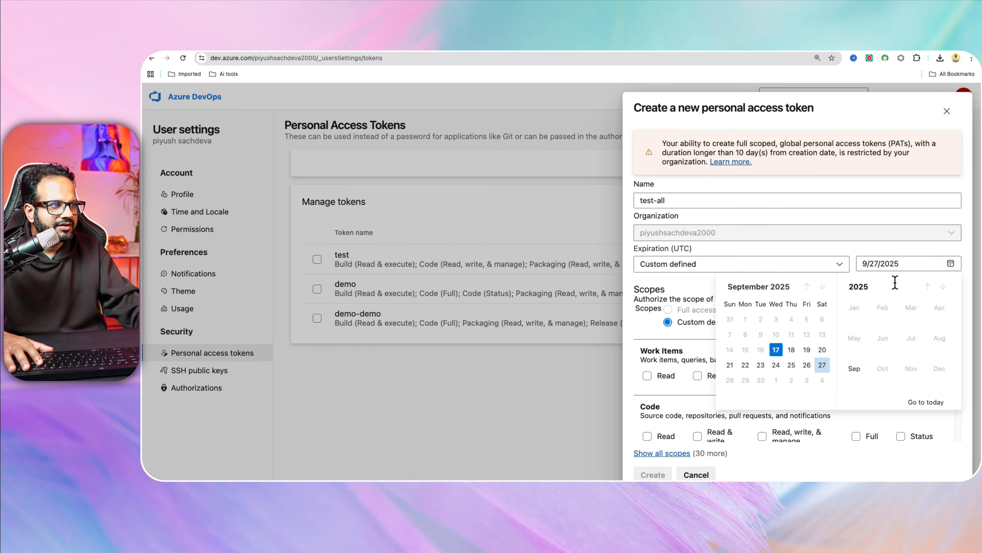
left_click(792, 348)
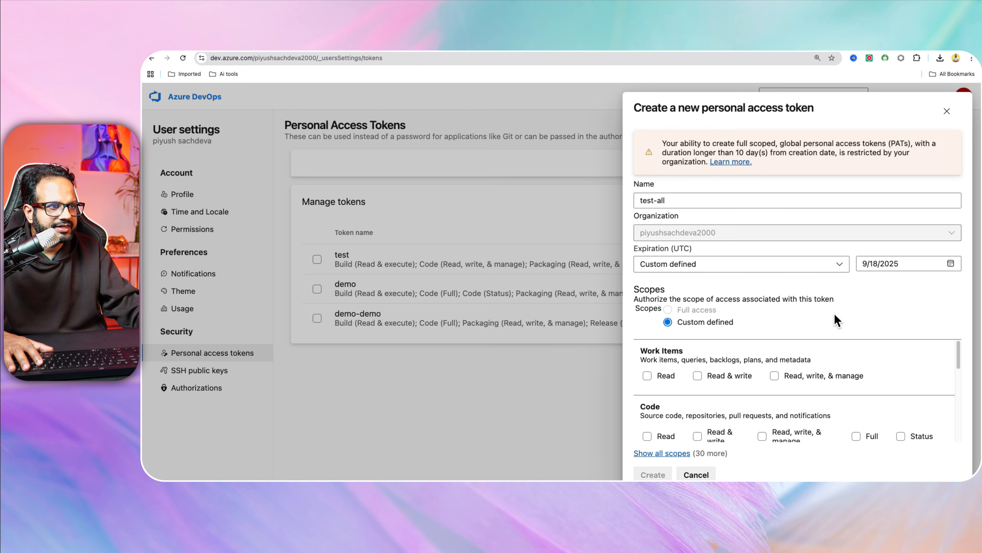
left_click(775, 374)
Grant Code full, Build read & execute, Release full, Test Management read & write, and Packaging manage.
scroll(851, 371, "down", 2)
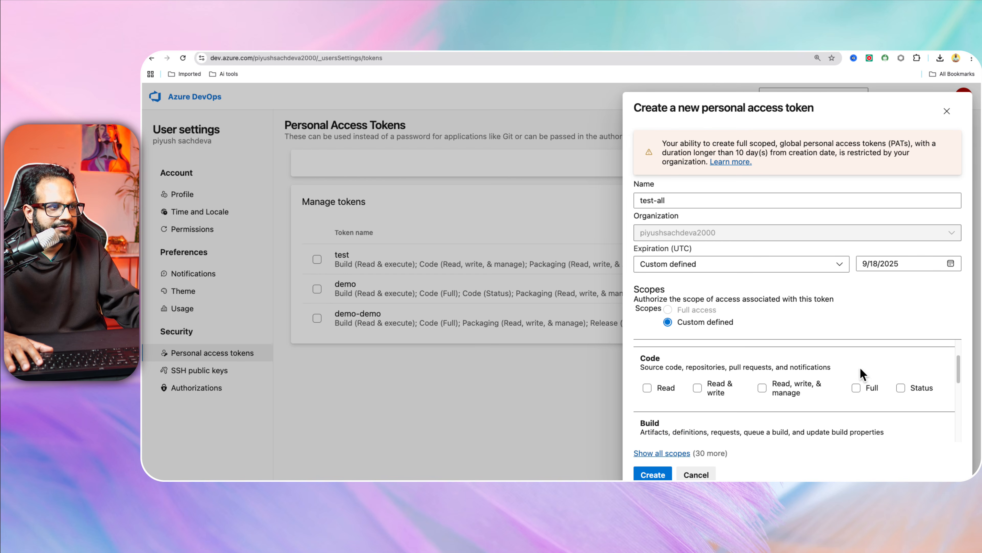
left_click(859, 388)
scroll(774, 406, "down", 1)
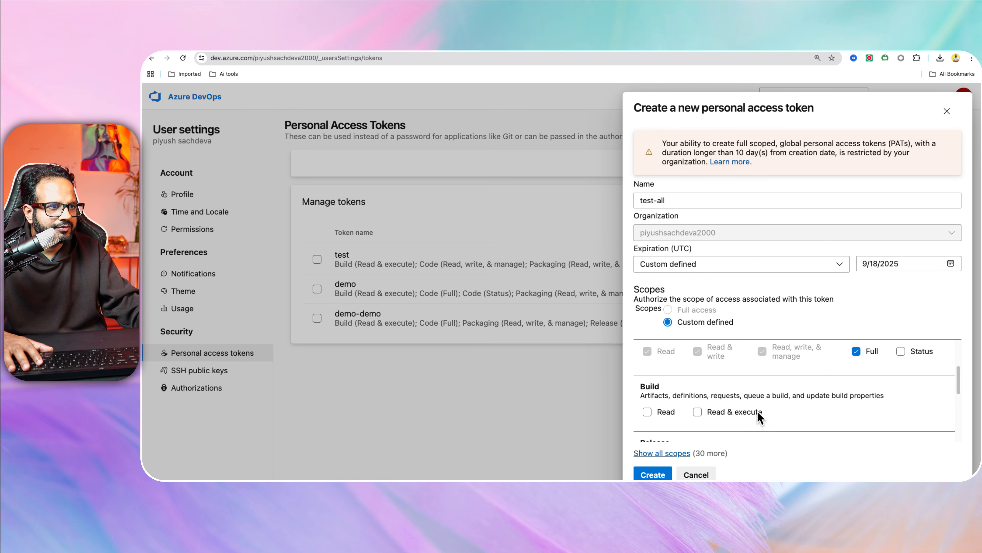
left_click(720, 409)
scroll(735, 406, "down", 4)
left_click(825, 390)
scroll(774, 403, "down", 1)
left_click(727, 422)
scroll(739, 414, "down", 3)
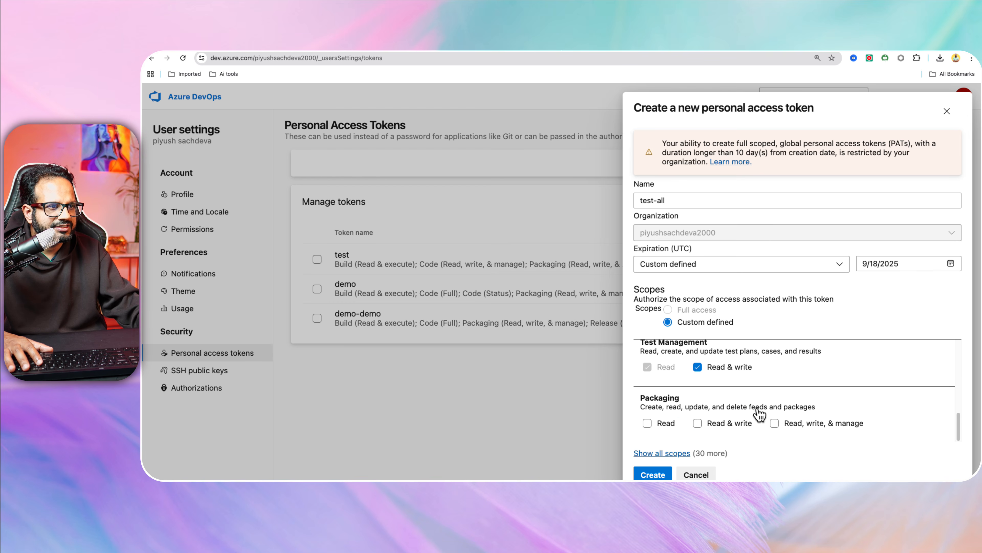
left_click(793, 421)
Show all scopes and grant Notifications full, Identity, Graph and GitHub Connections read & manage.
left_click(677, 452)
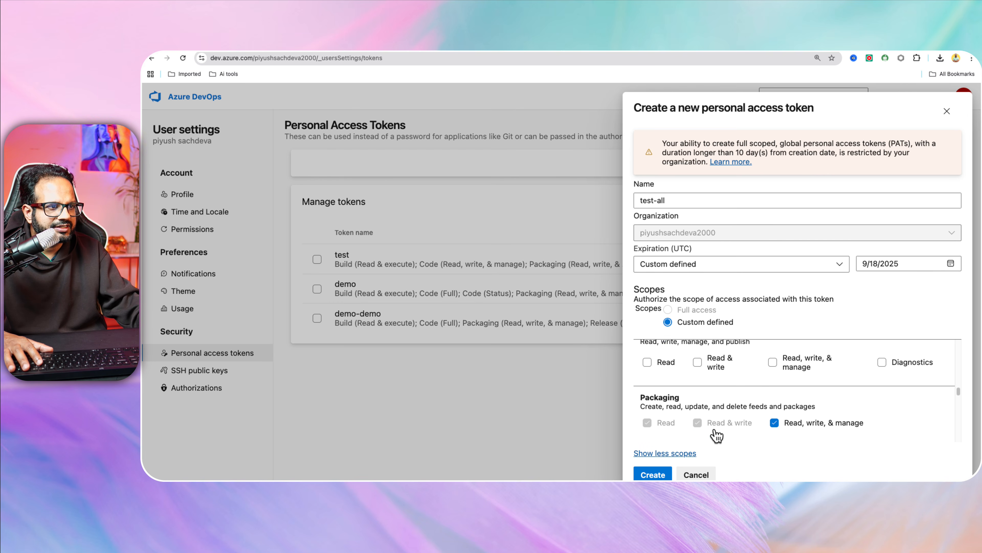
scroll(805, 379, "up", 1)
left_click(797, 370)
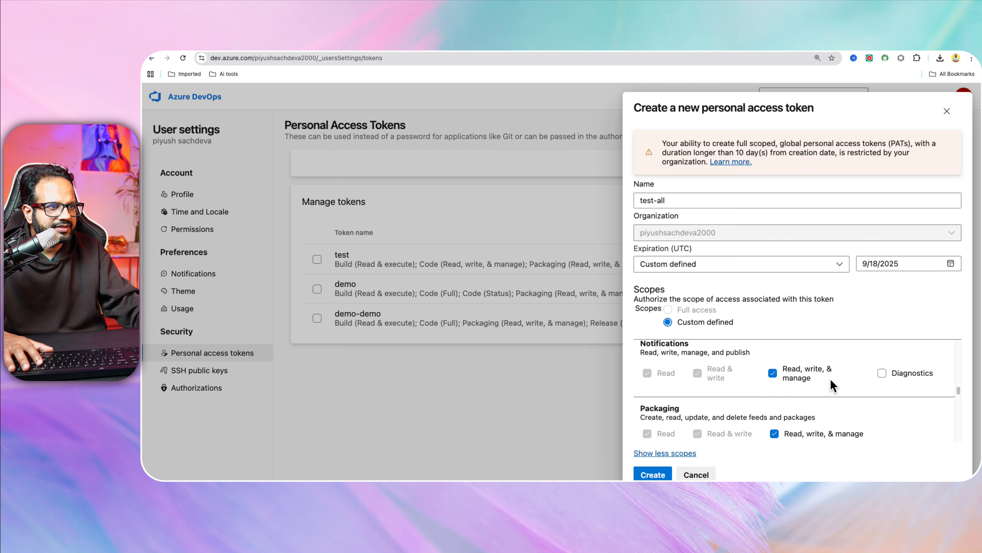
scroll(831, 387, "up", 5)
left_click(745, 398)
scroll(735, 371, "up", 2)
left_click(733, 353)
scroll(774, 391, "up", 2)
left_click(752, 353)
scroll(831, 418, "up", 3)
Grant Environment, Extension Data, Deployment Groups, Connected server and audit streams scopes.
scroll(708, 397, "down", 1)
left_click(695, 370)
left_click(729, 425)
scroll(761, 407, "up", 1)
scroll(734, 399, "up", 3)
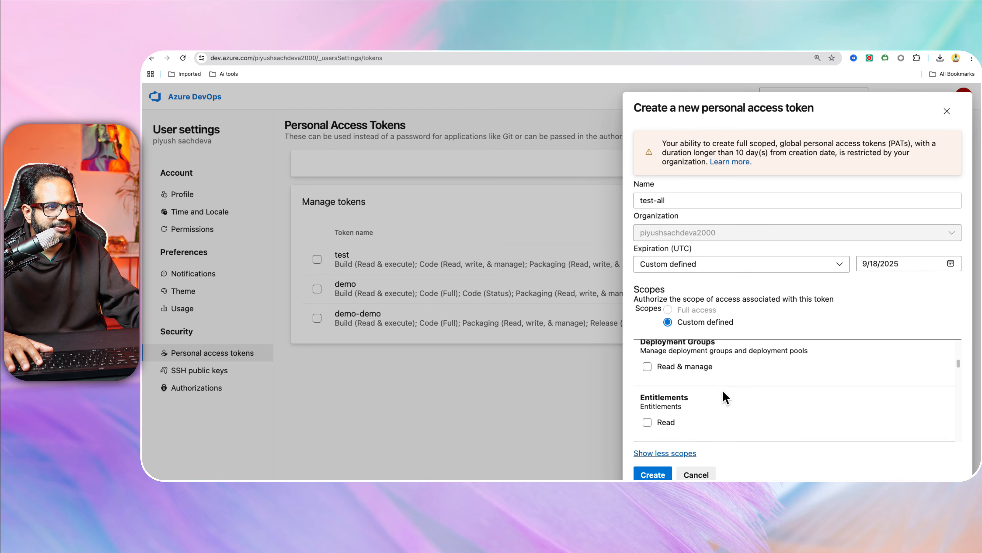
left_click(695, 397)
scroll(837, 399, "up", 2)
left_click(679, 392)
scroll(815, 382, "up", 5)
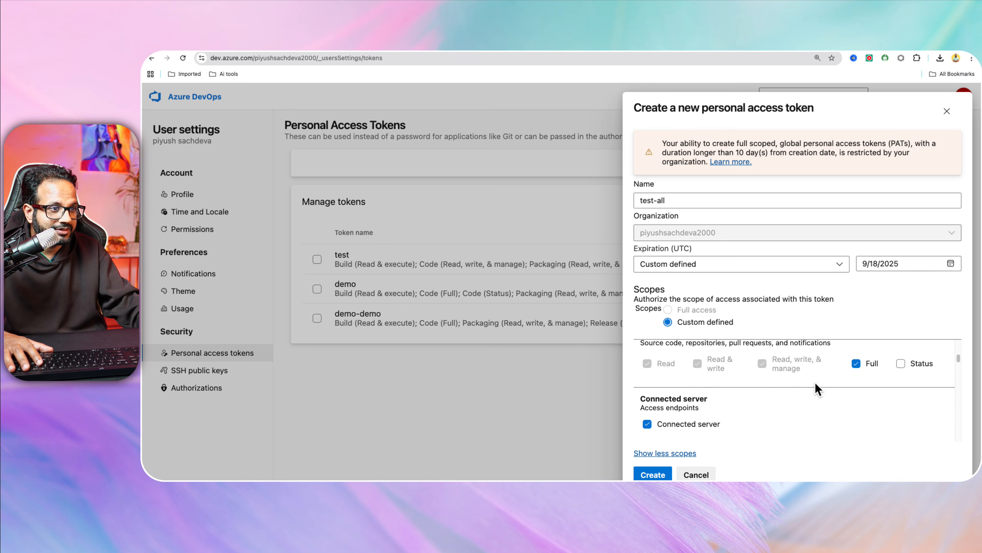
left_click(783, 401)
scroll(822, 399, "up", 2)
Grant Advanced Security full access and Agent Pools read & manage.
scroll(663, 379, "up", 1)
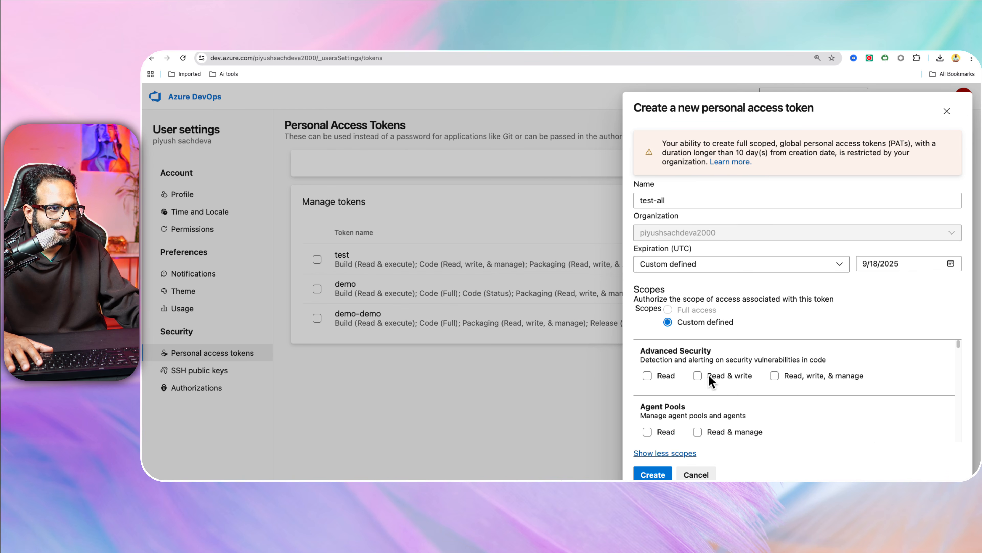
left_click(798, 375)
scroll(819, 374, "down", 1)
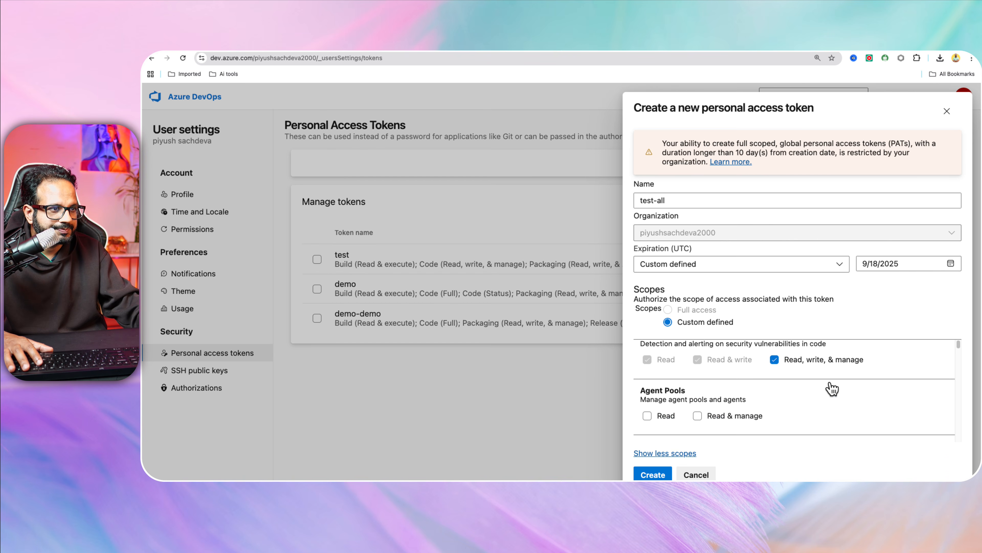
left_click(747, 412)
scroll(810, 406, "down", 2)
scroll(810, 406, "down", 1)
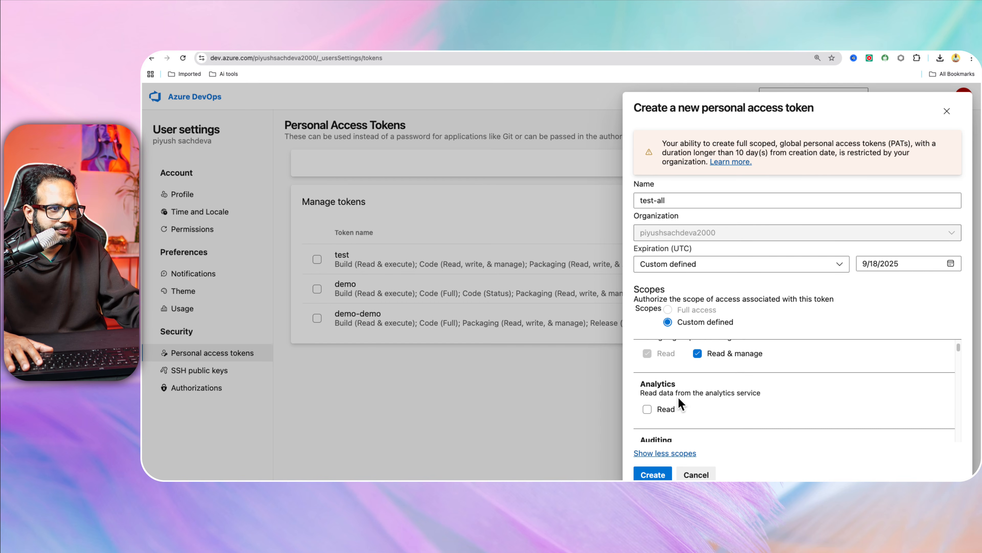
scroll(801, 400, "down", 10)
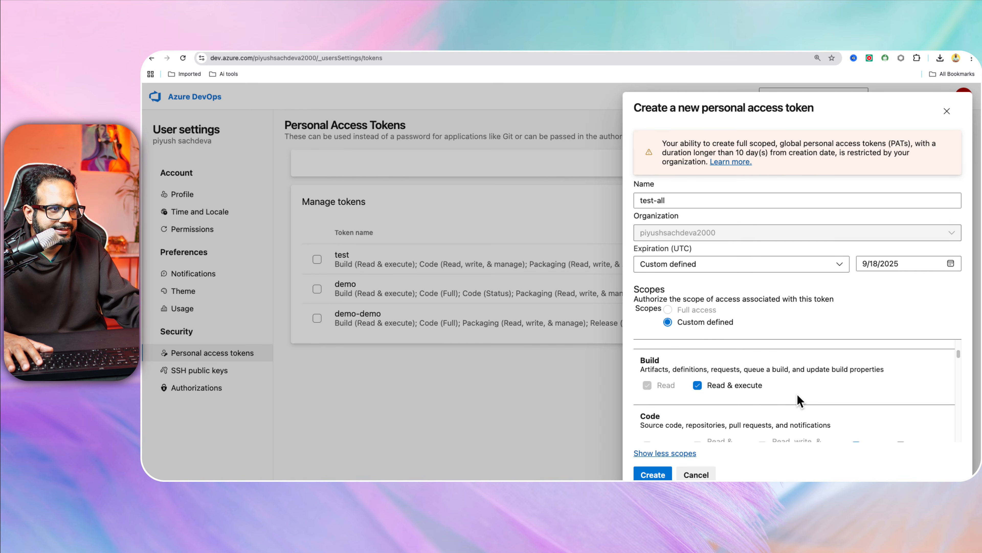
scroll(800, 401, "up", 2)
scroll(800, 401, "down", 8)
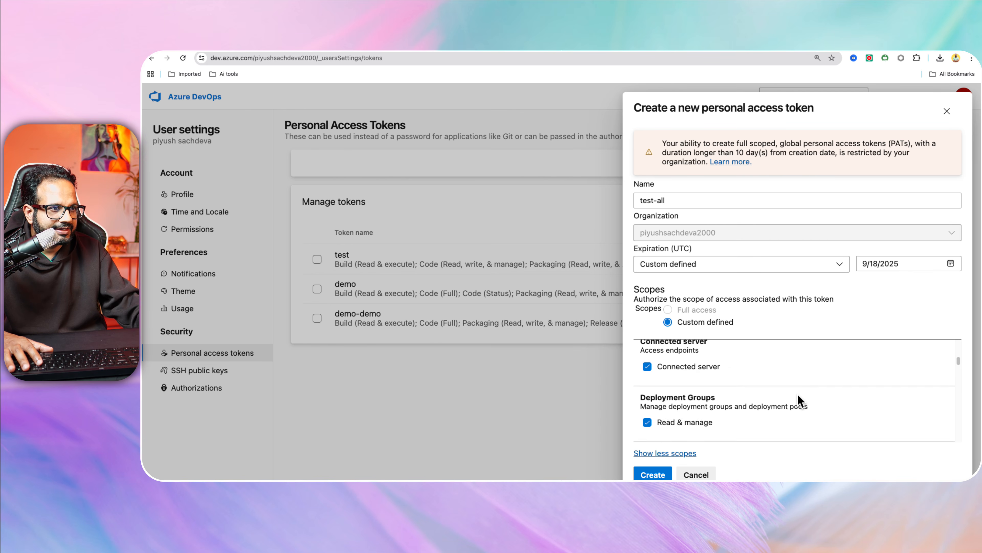
scroll(800, 400, "up", 3)
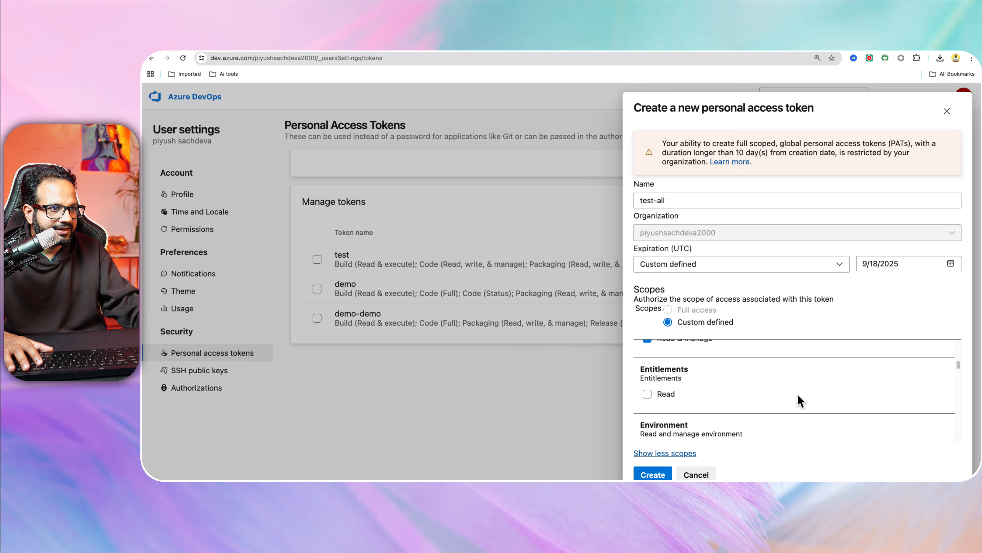
scroll(785, 389, "down", 5)
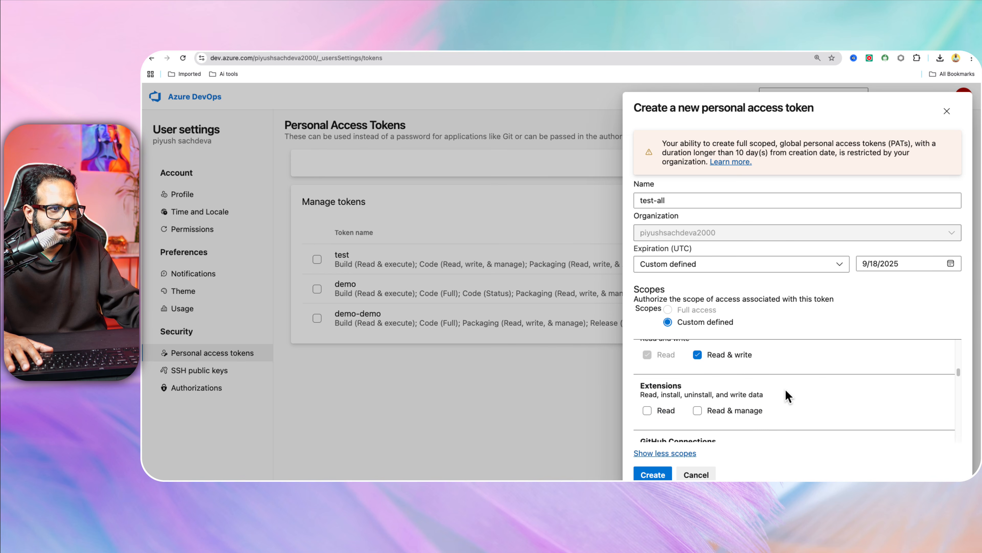
Grant Extensions read & manage, Marketplace manage and acquire, and Member Entitlement read & write.
left_click(756, 397)
scroll(786, 398, "down", 5)
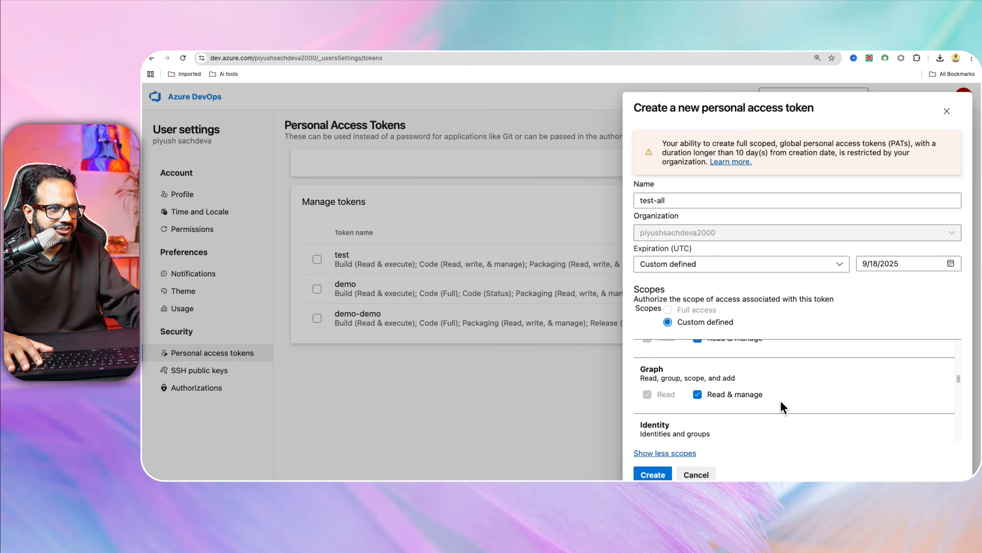
scroll(779, 400, "down", 3)
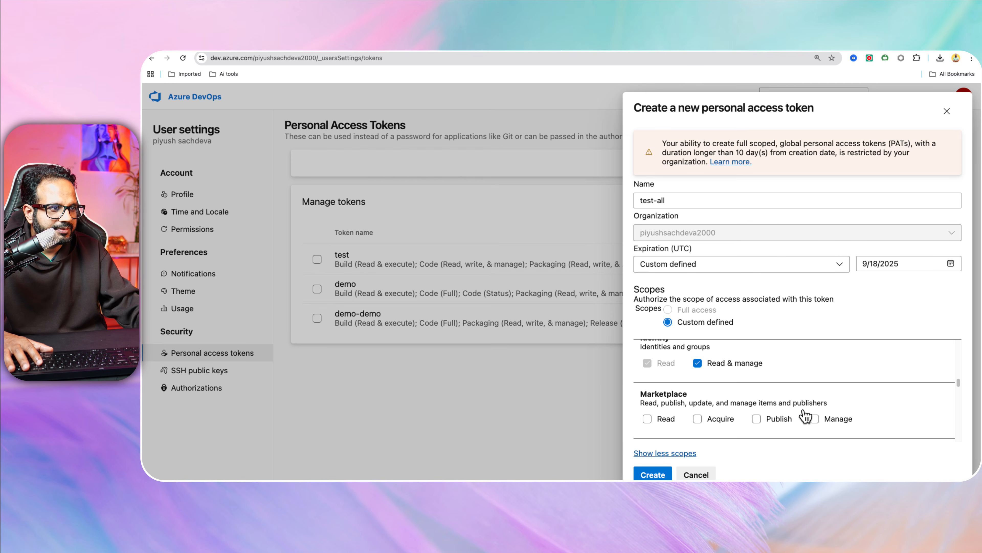
left_click(840, 413)
scroll(767, 403, "down", 1)
left_click(710, 398)
scroll(759, 399, "down", 3)
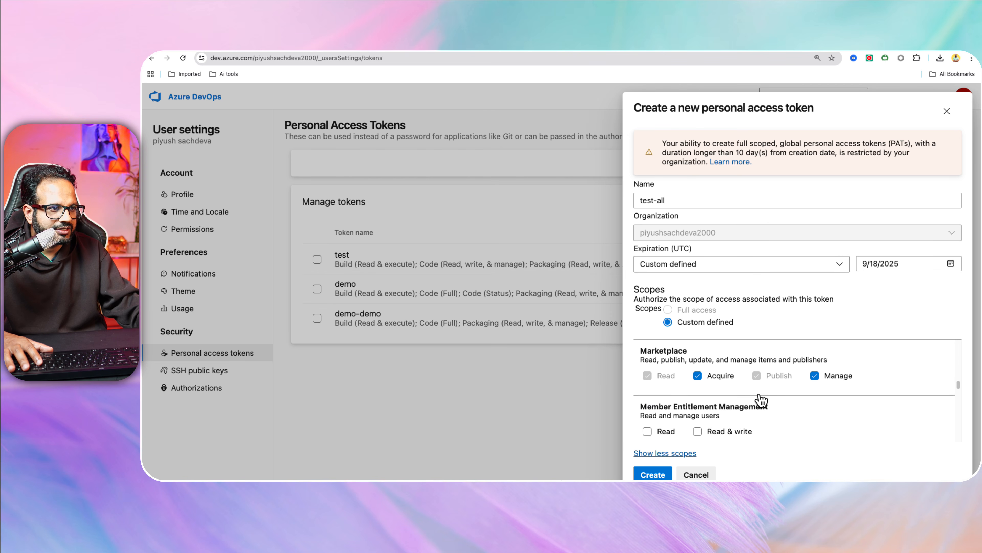
left_click(752, 398)
scroll(770, 399, "down", 3)
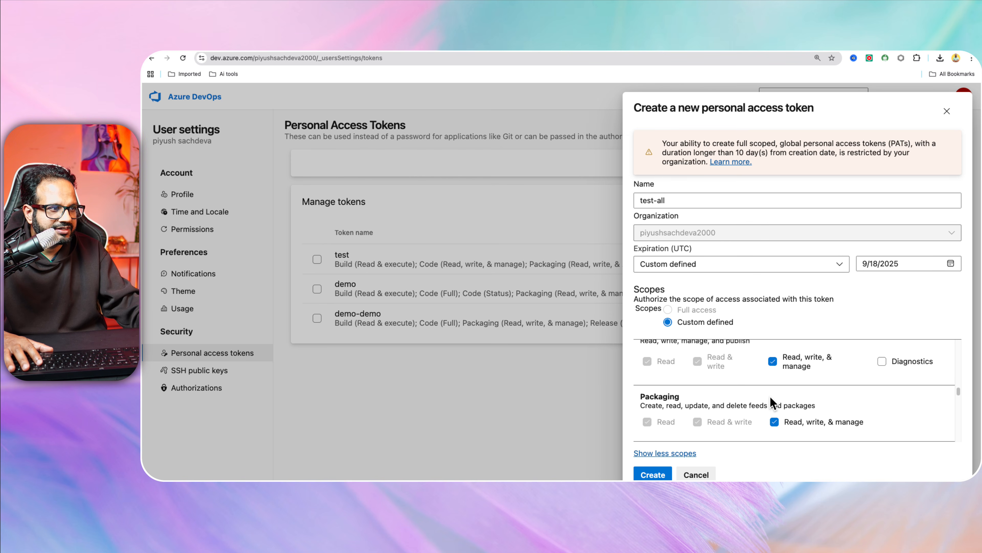
Grant Notifications Diagnostics, Pipeline Resources, Project and Team, Pull Request Threads and Service Connections scopes.
left_click(883, 360)
scroll(823, 407, "down", 2)
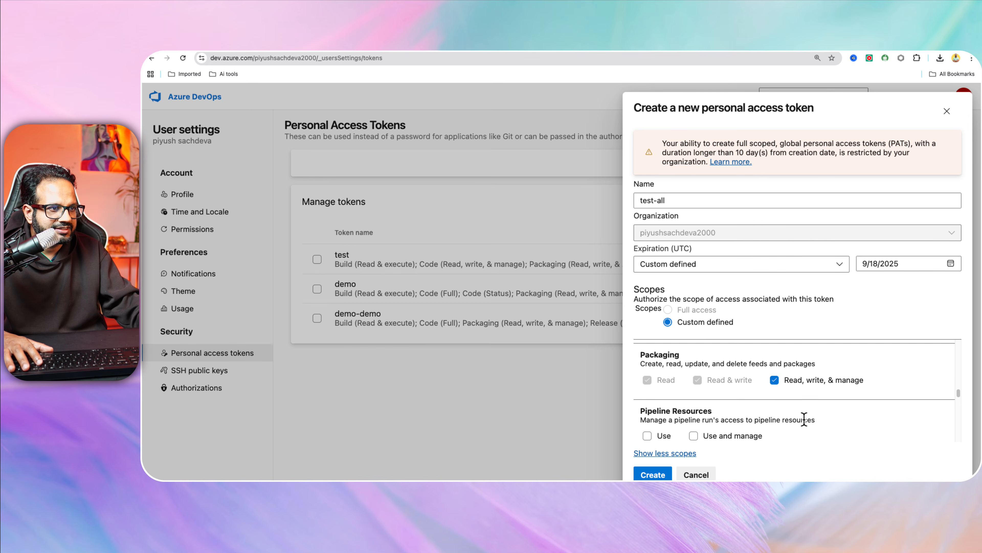
left_click(750, 419)
scroll(780, 414, "down", 2)
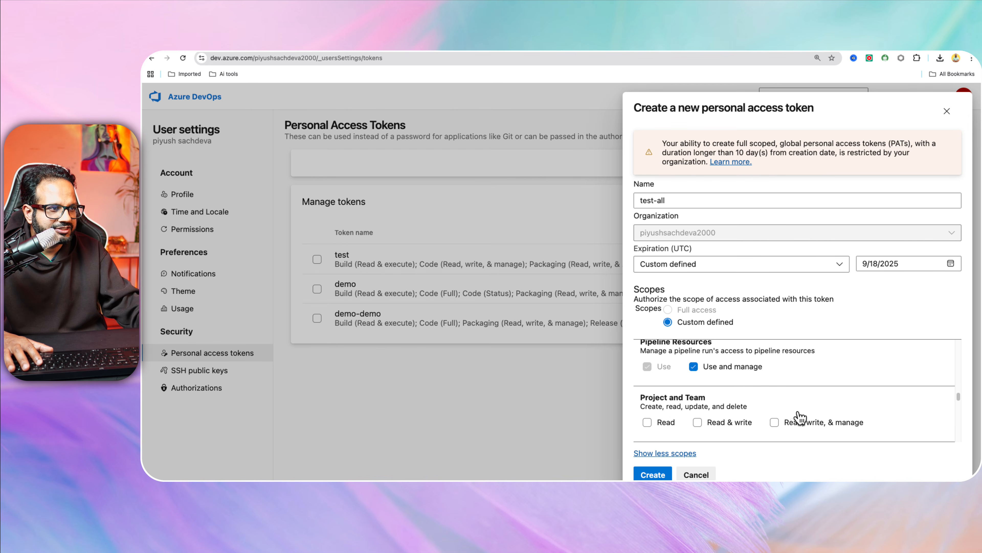
left_click(799, 416)
scroll(817, 411, "down", 3)
scroll(735, 391, "up", 1)
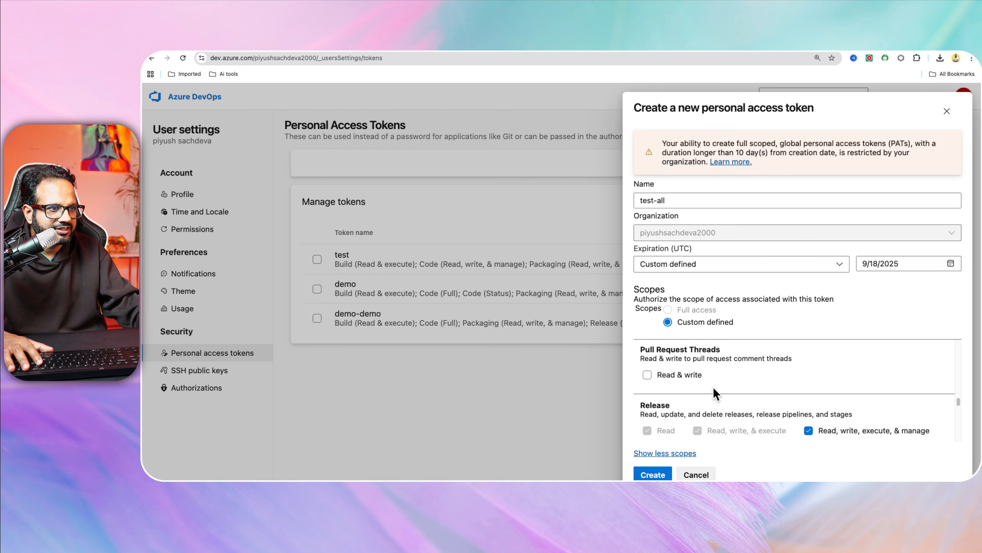
left_click(696, 368)
scroll(836, 405, "down", 5)
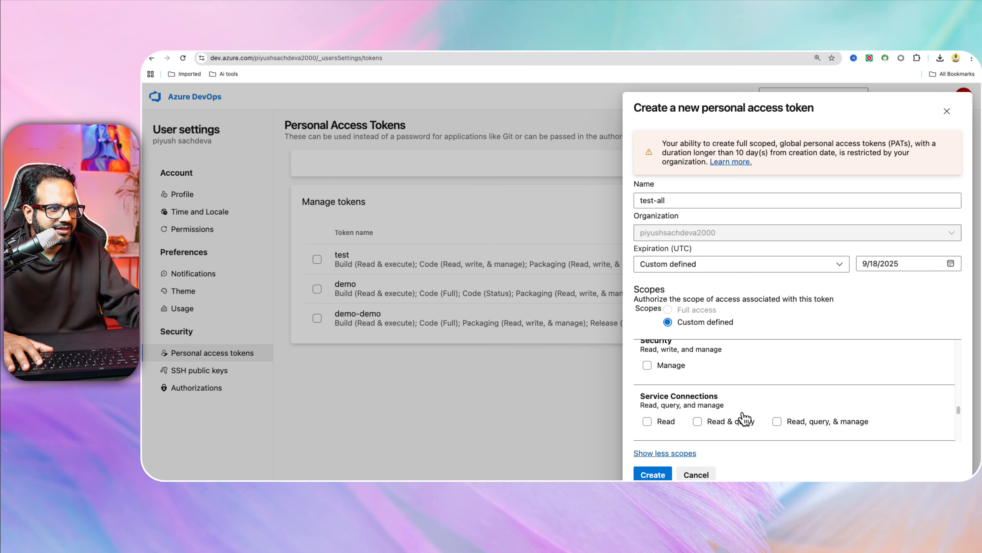
left_click(776, 420)
scroll(673, 365, "down", 3)
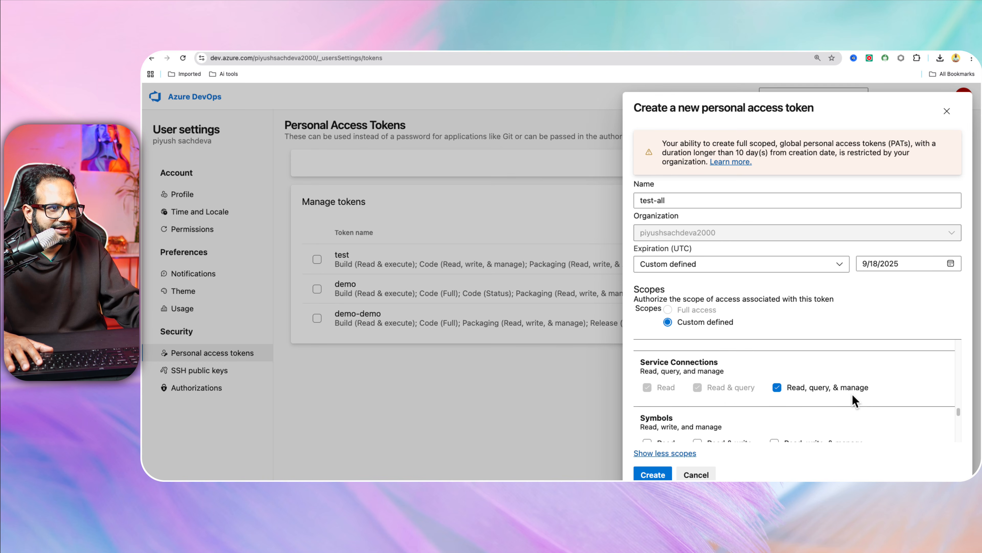
Grant Symbols, Task Groups, Token Administration, Tokens, User Profile and Variable Groups scopes.
left_click(832, 415)
scroll(864, 406, "down", 2)
scroll(851, 402, "down", 1)
left_click(844, 406)
scroll(780, 412, "down", 3)
scroll(793, 387, "down", 4)
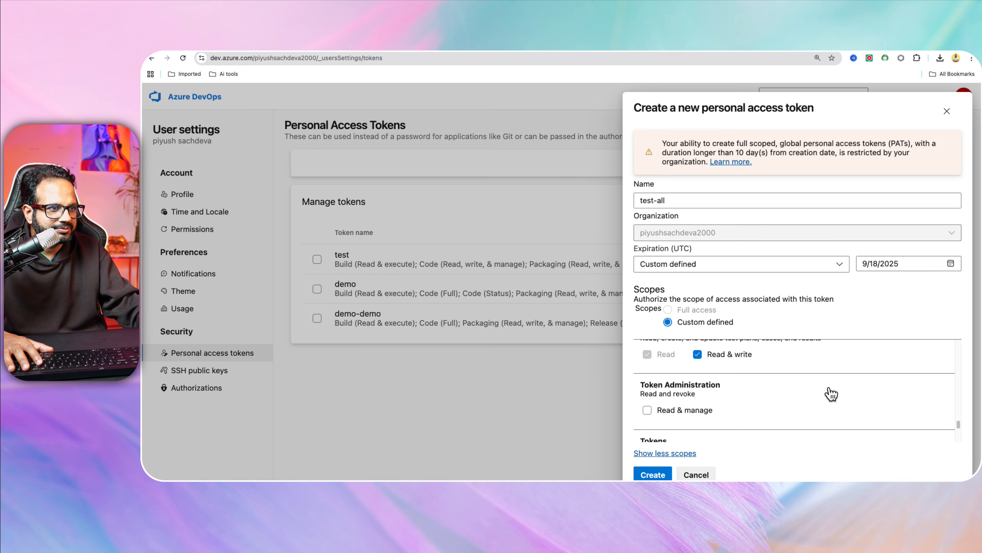
left_click(696, 360)
left_click(700, 414)
scroll(760, 406, "down", 3)
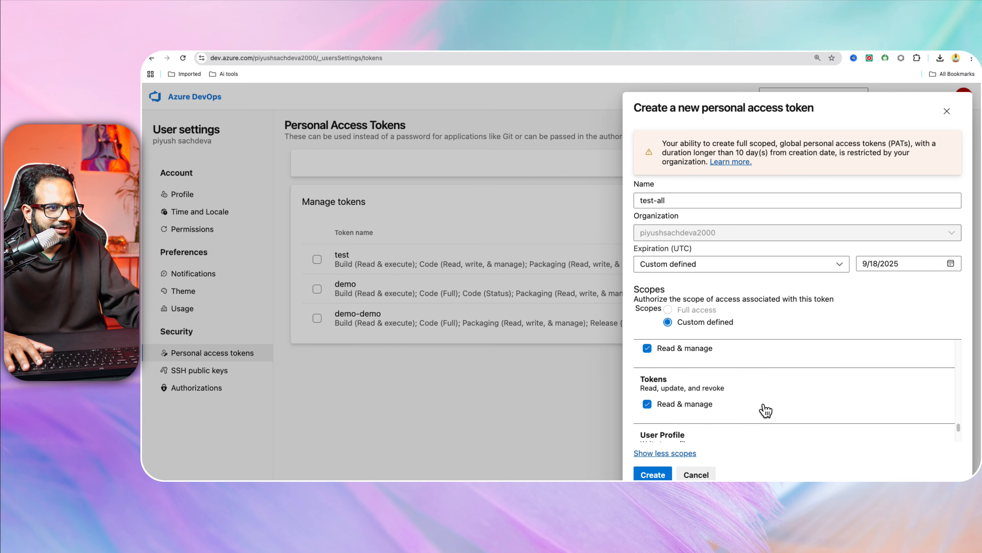
left_click(752, 377)
left_click(820, 430)
Add Wiki read & write and Work Items manage, then create test-all and copy its token value.
scroll(846, 407, "down", 3)
left_click(728, 418)
scroll(860, 419, "down", 3)
left_click(778, 425)
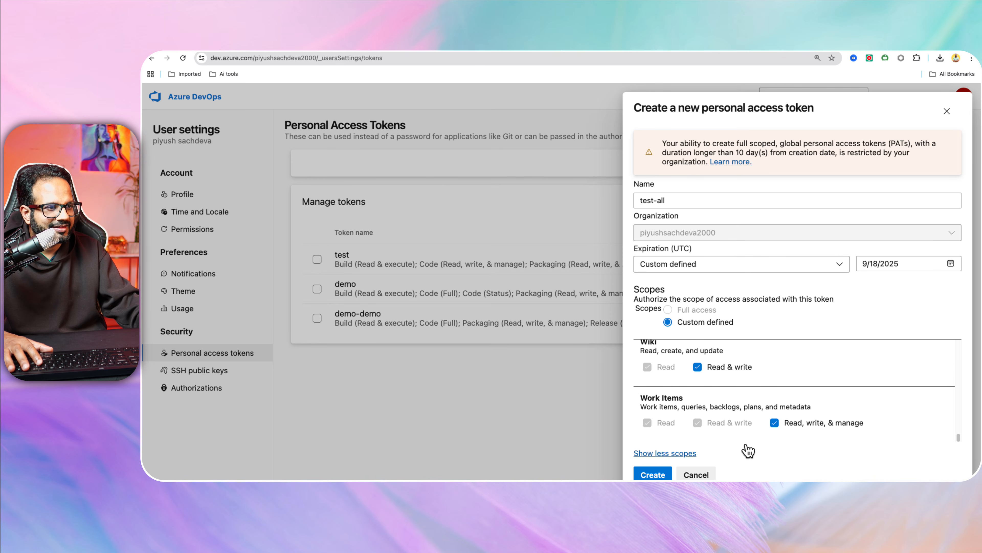
left_click(653, 474)
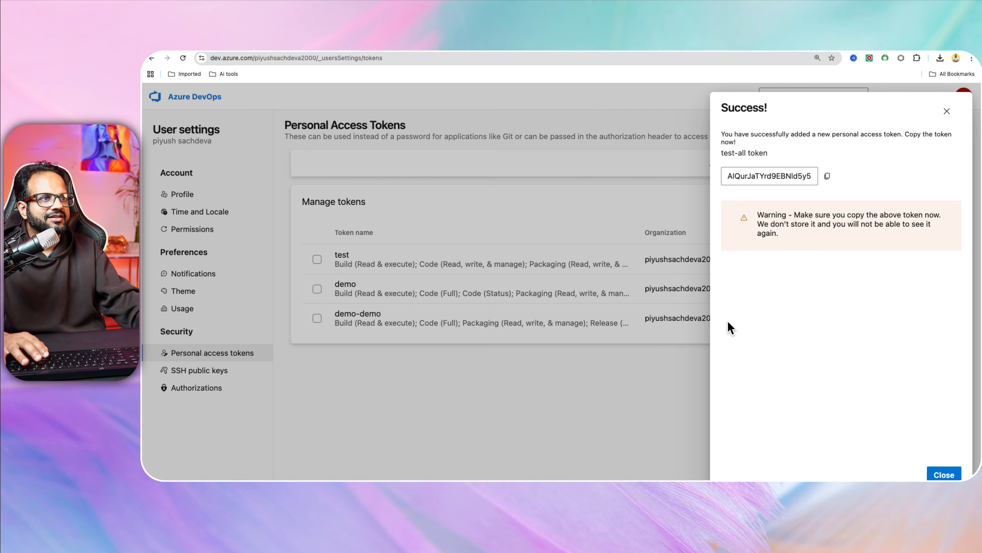
left_click(828, 176)
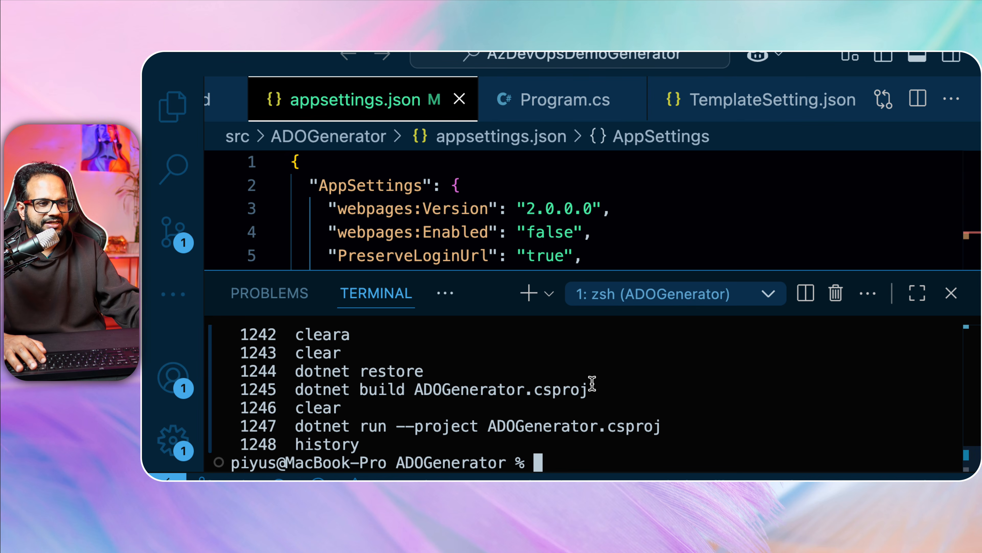
Rerun the generator, choosing new project (1), the eShopOnWeb template (1) and PAT authentication (2).
key("Up")
key("Up")
key("Up")
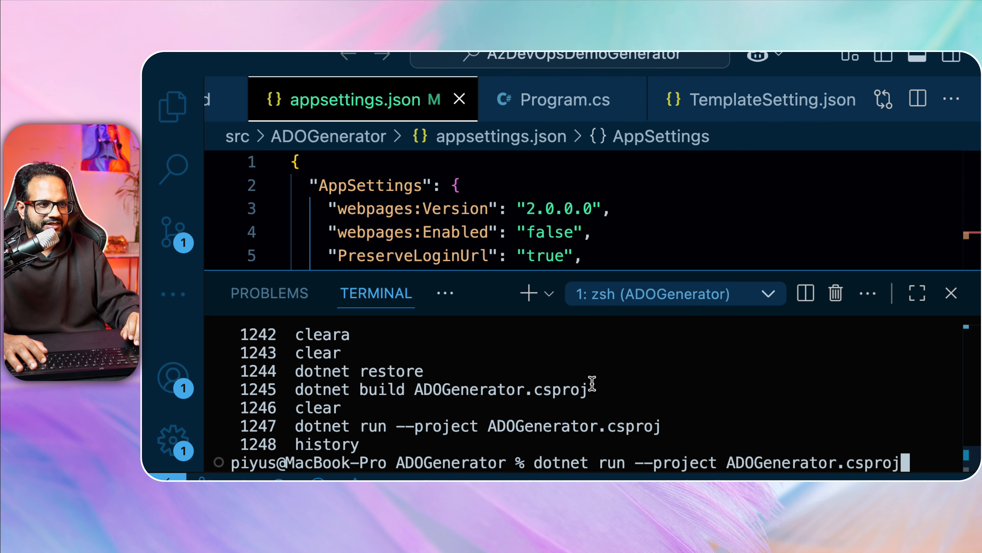
key("Return")
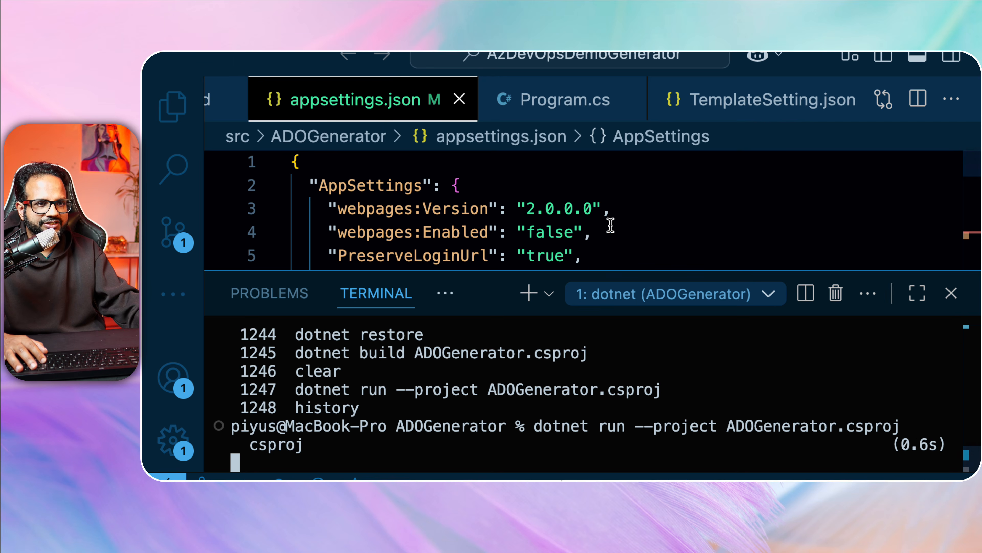
left_click_drag(603, 269, 603, 198)
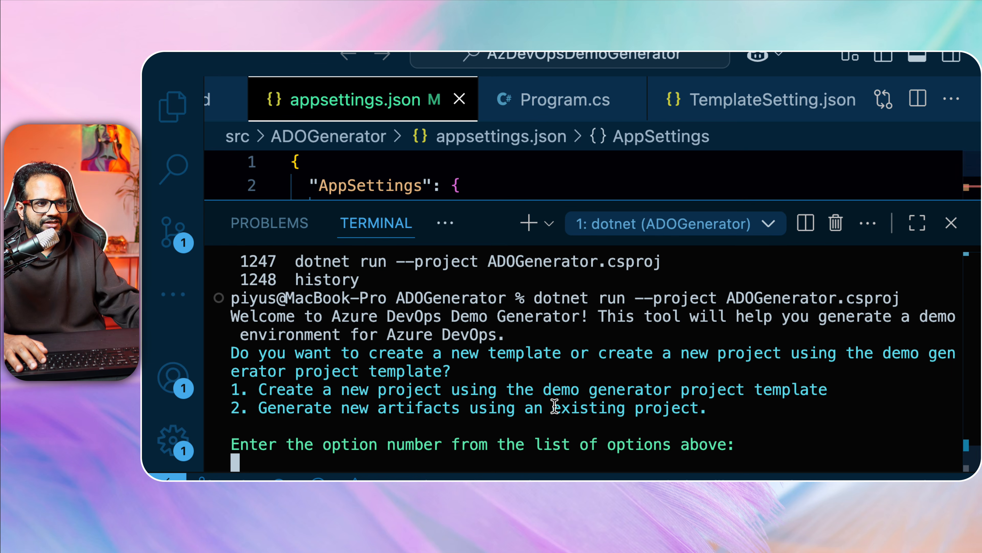
type("1")
key("Return")
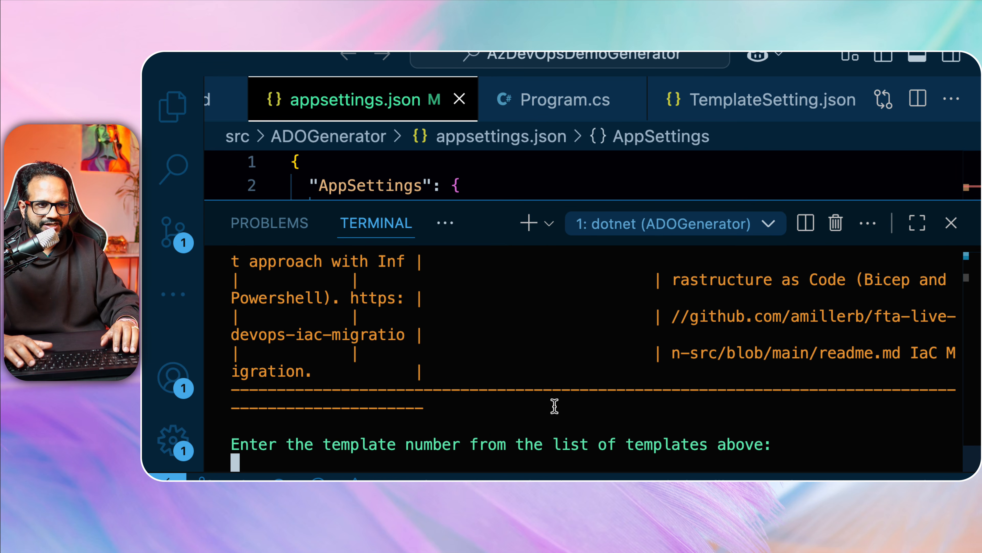
type("1")
key("Return")
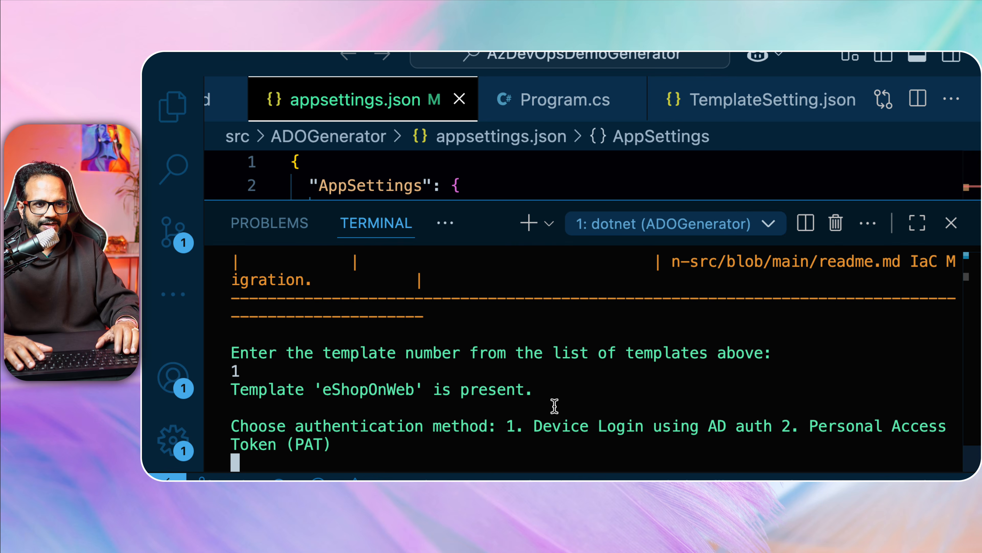
type("2")
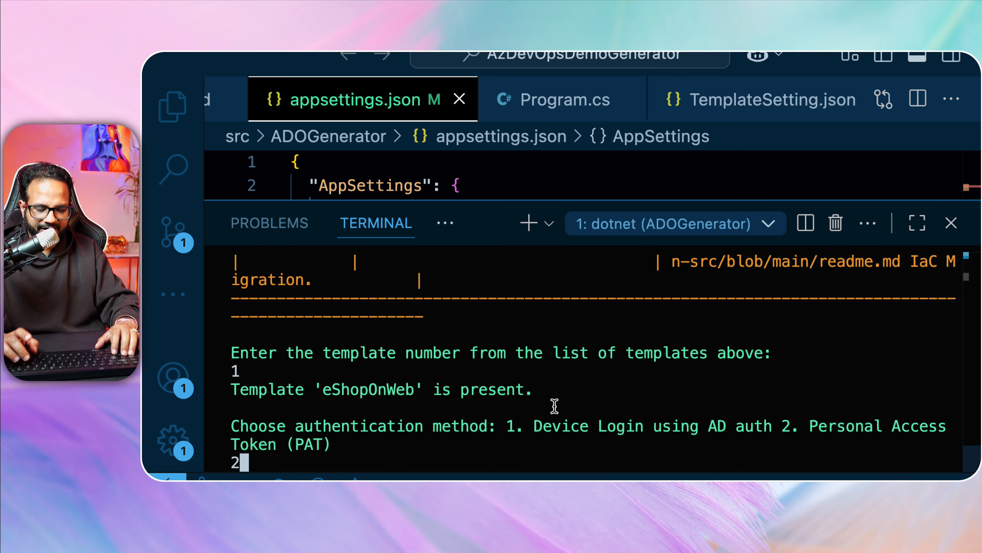
key("Return")
Enter the organization name, paste the access token, and name the project azdemo101.
type("piyus")
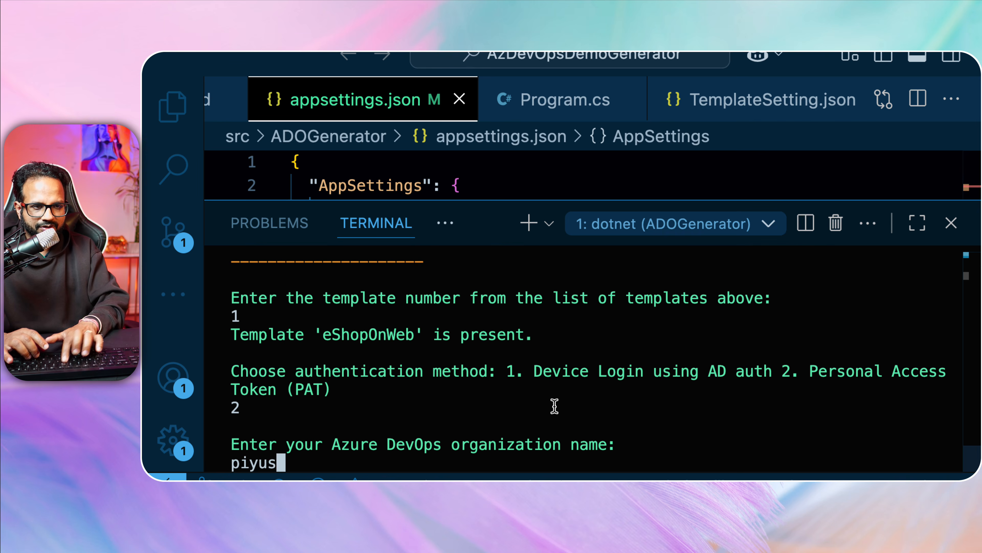
type("hsachdeva2000")
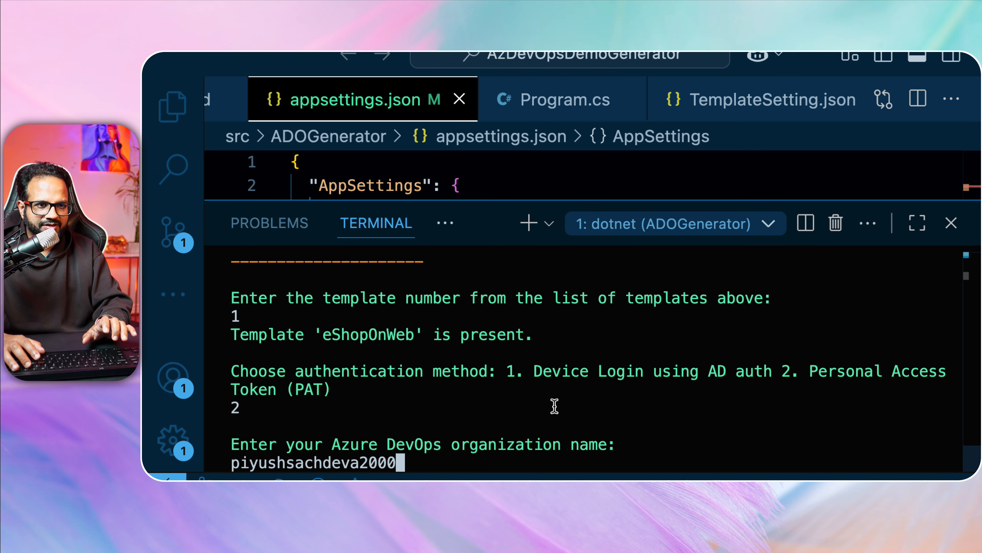
key("Return")
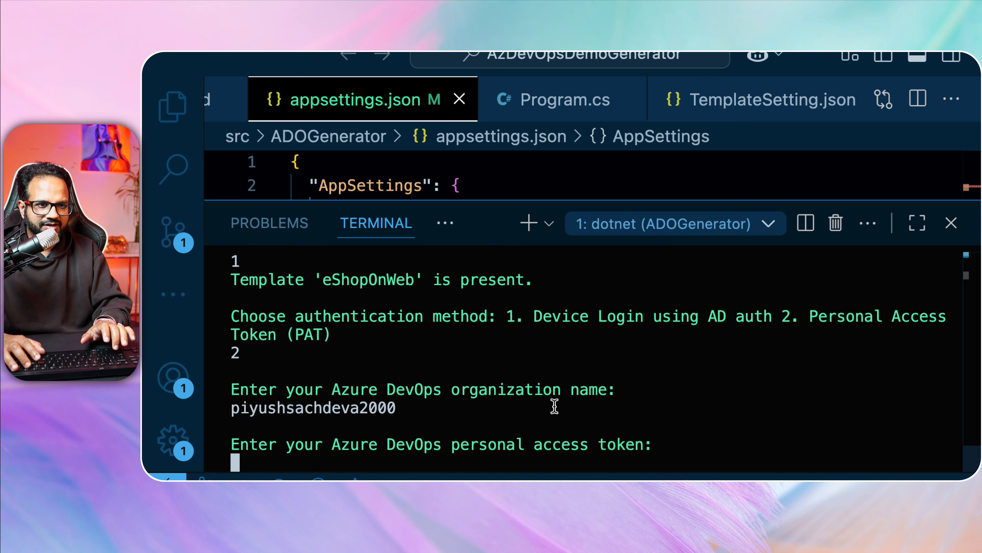
key("ctrl+v")
key("Return")
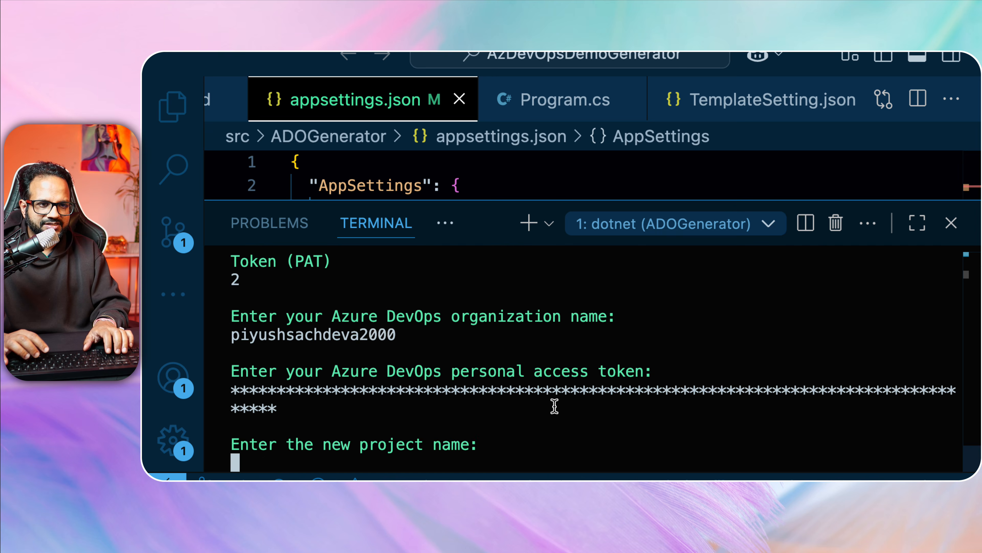
type("azdemo-1")
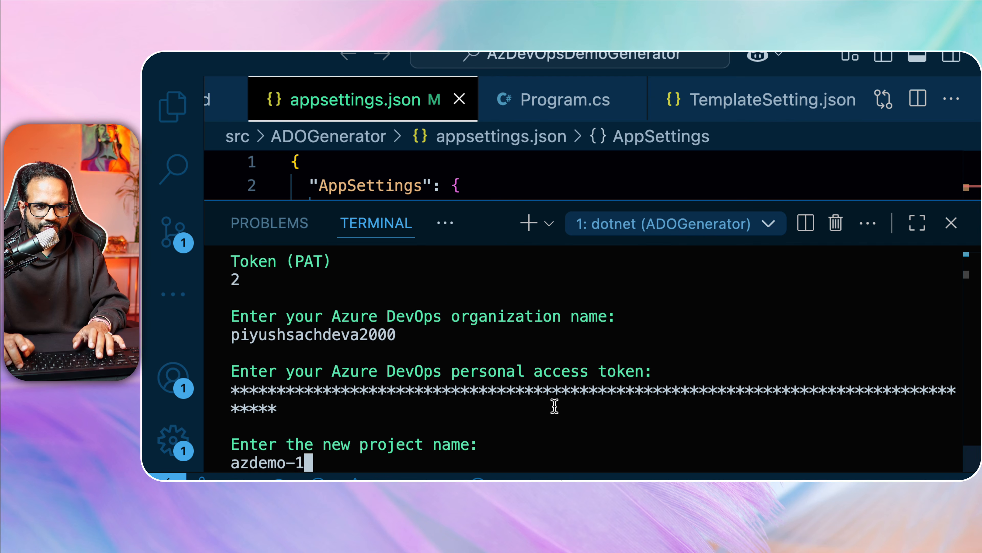
key("BackSpace")
type("101")
key("Return")
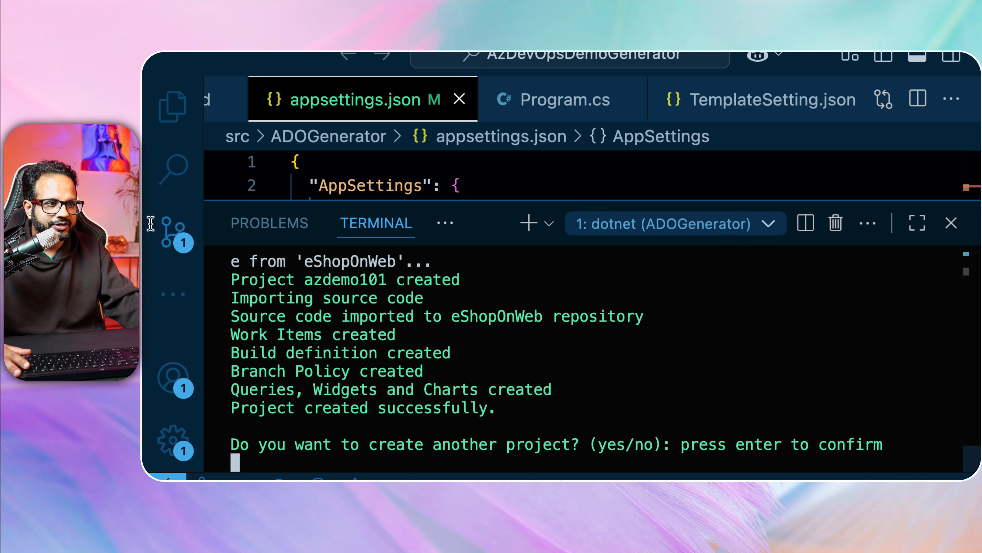
Review the creation log, answer 'no' to creating another project, and bring up the window overview.
scroll(325, 357, "up", 1)
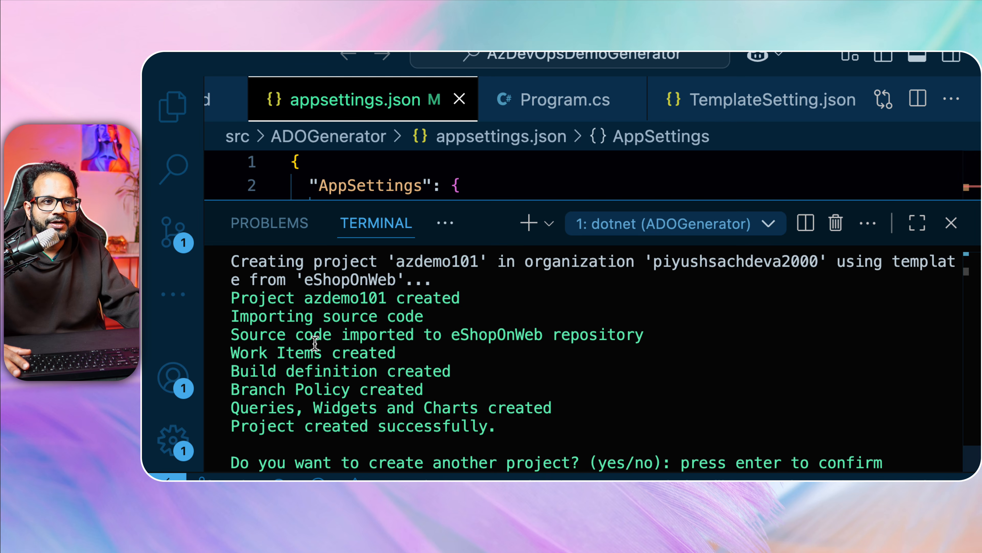
left_click_drag(229, 293, 691, 405)
scroll(677, 383, "down", 1)
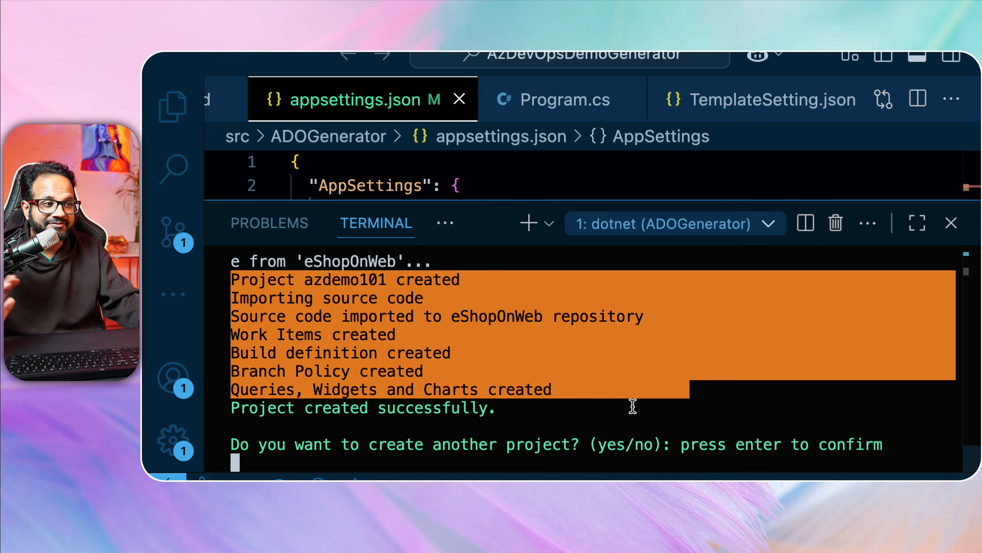
left_click(582, 406)
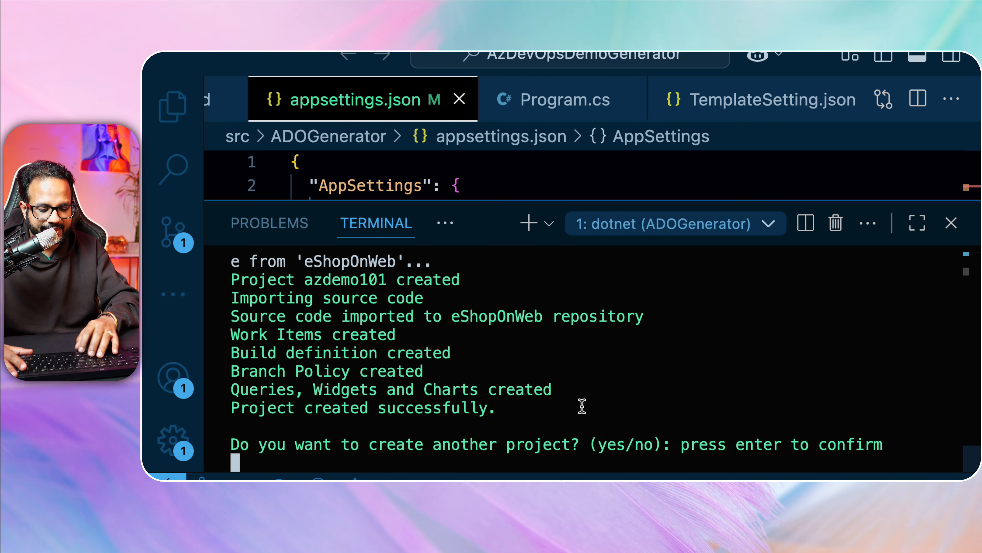
type("no")
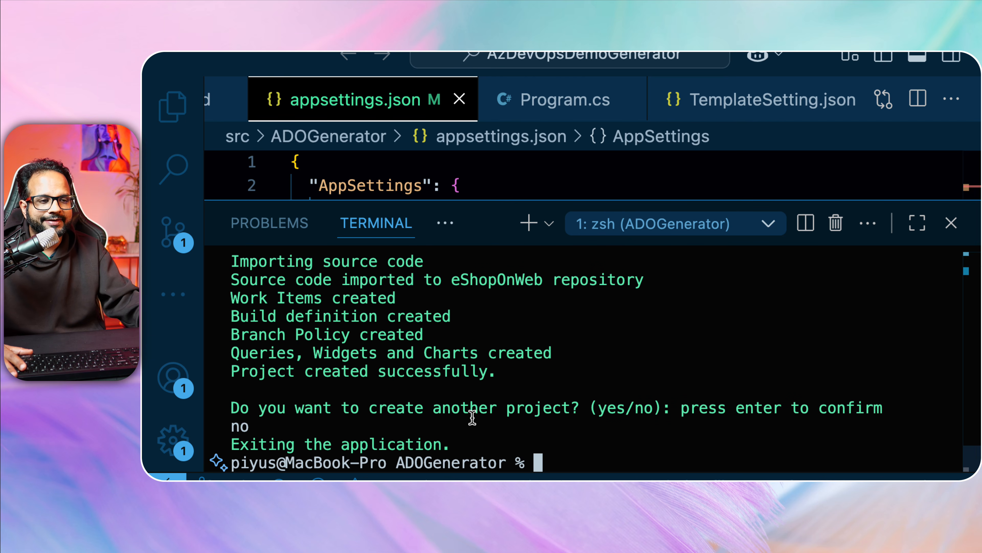
key("ctrl+Up")
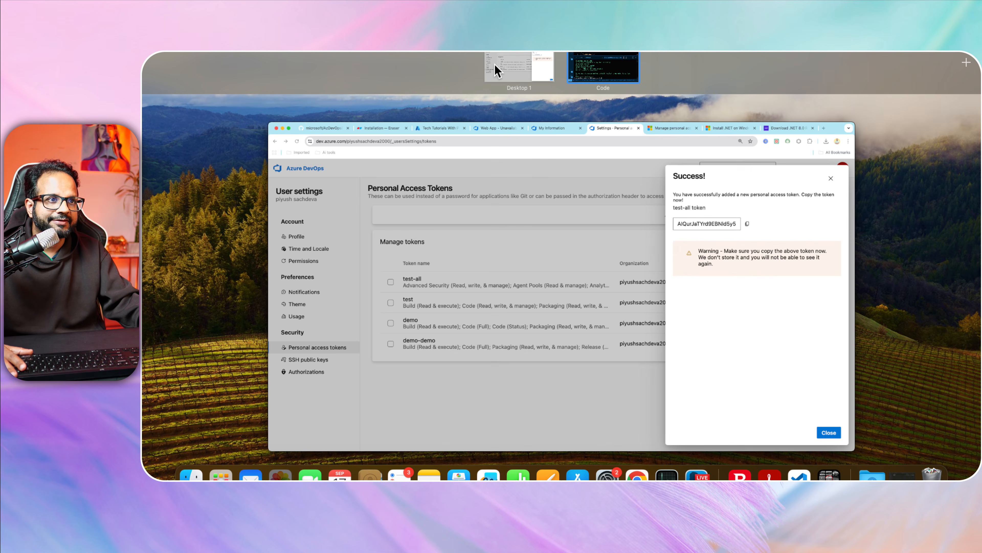
In the Azure DevOps browser window, dismiss the token panel and open the azdemo101 project.
left_click(501, 320)
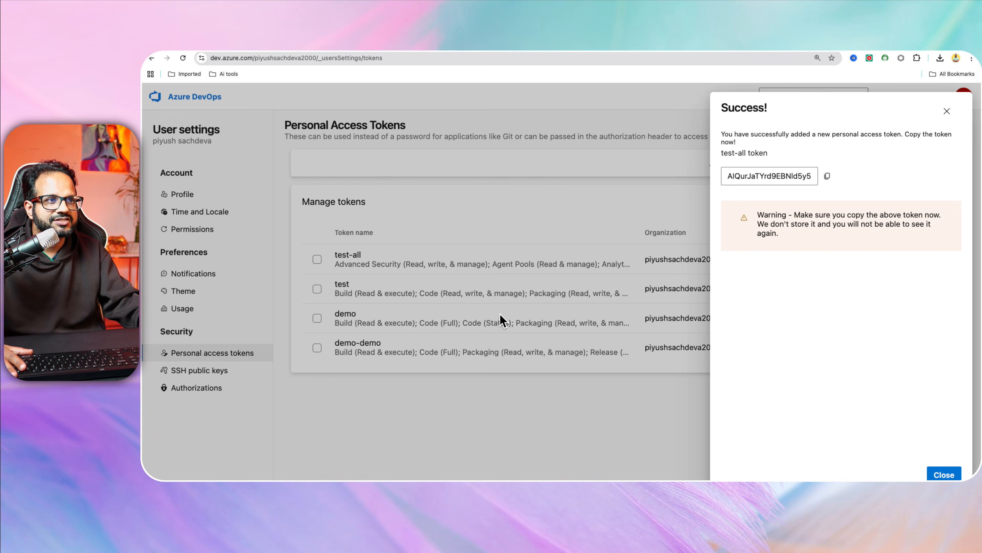
left_click(475, 413)
left_click(272, 103)
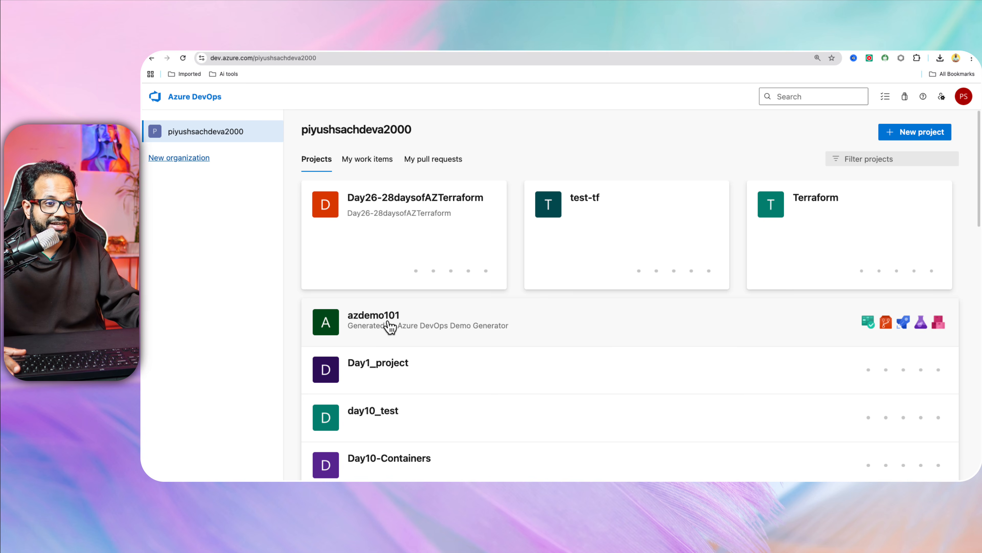
left_click(425, 320)
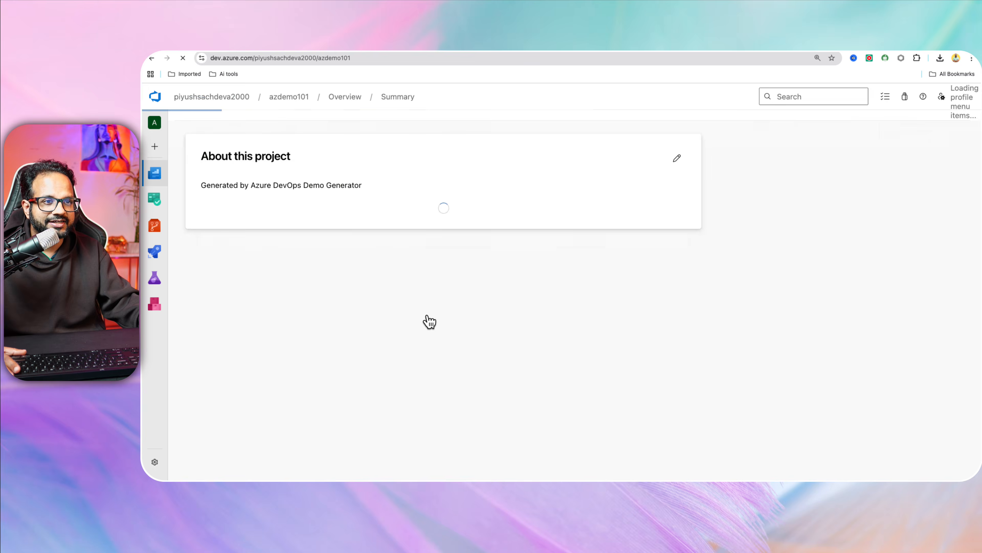
Look over the project's recently updated work items, then open the eShopOnWeb repository files.
mouse_move(168, 199)
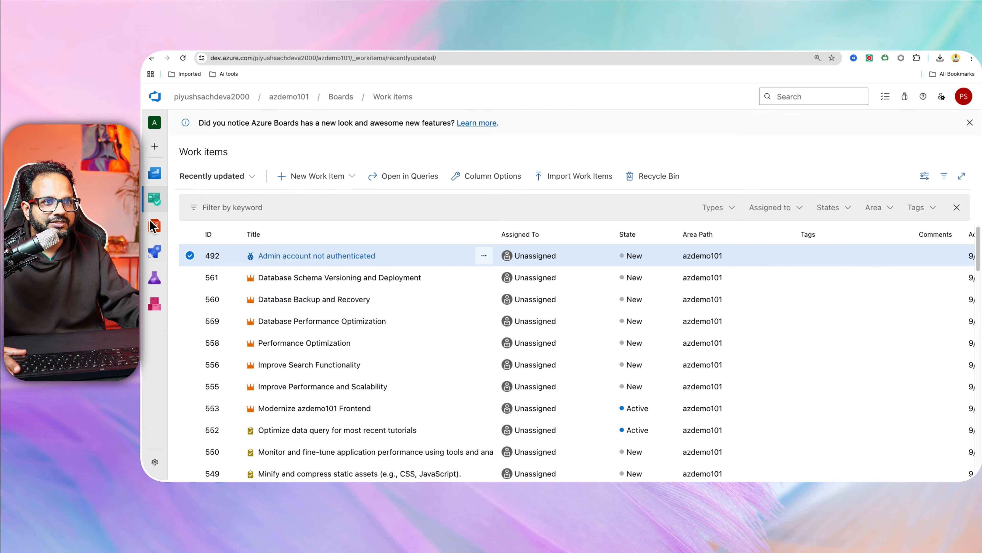
scroll(669, 320, "down", 12)
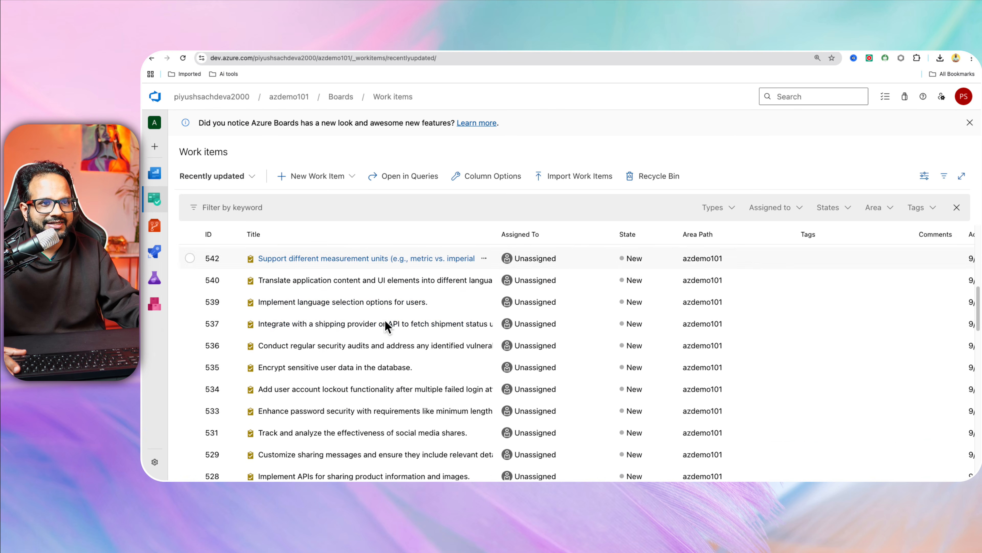
scroll(369, 288, "down", 10)
scroll(369, 288, "up", 20)
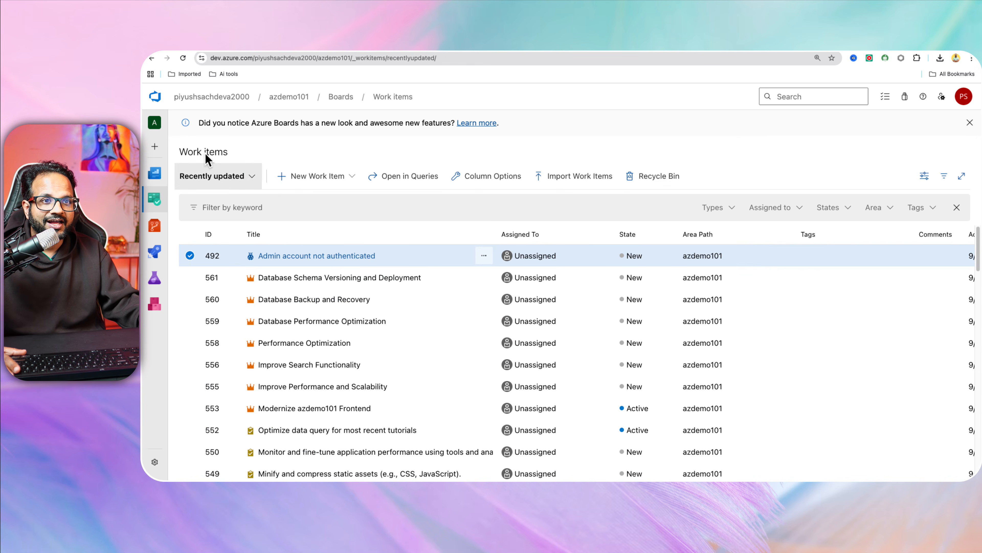
left_click(233, 179)
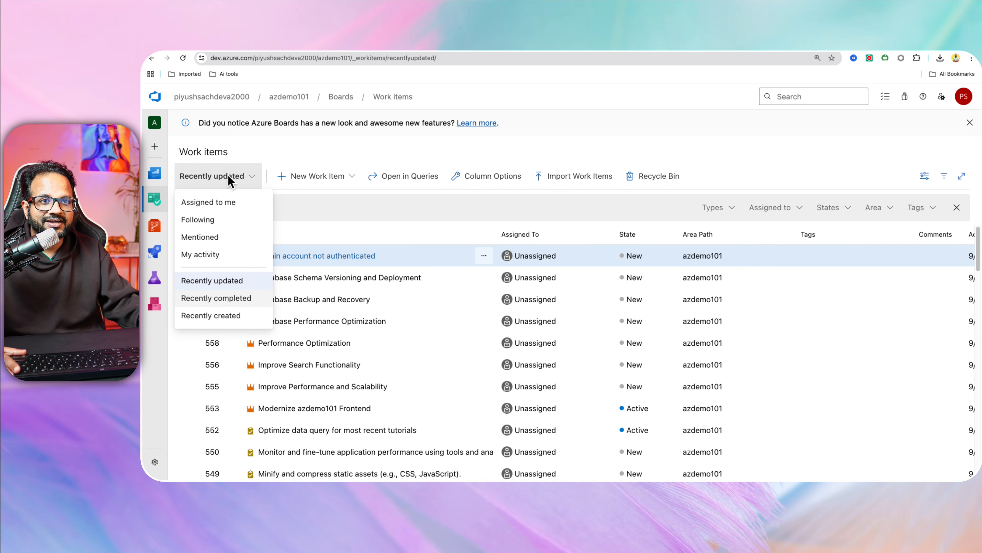
left_click(312, 149)
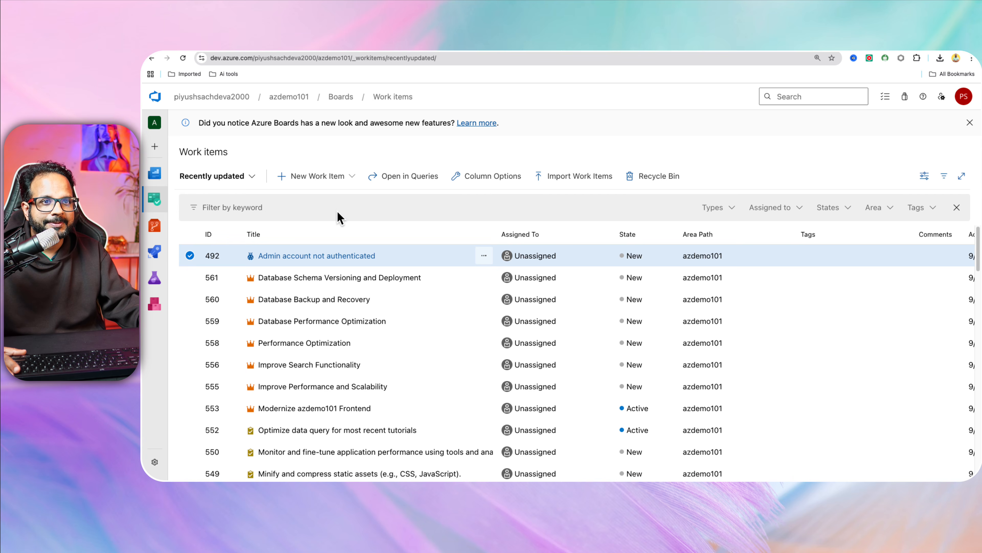
mouse_move(165, 243)
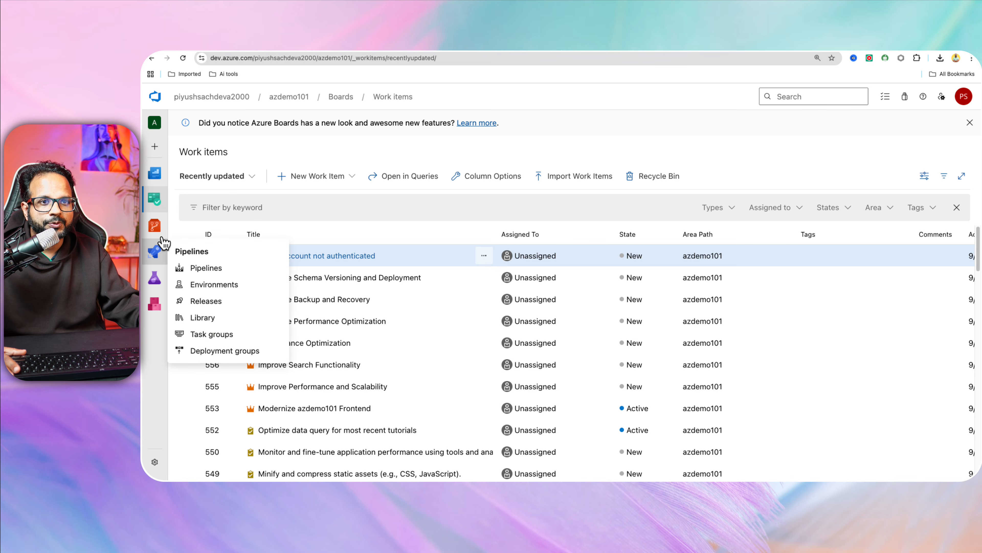
left_click(156, 224)
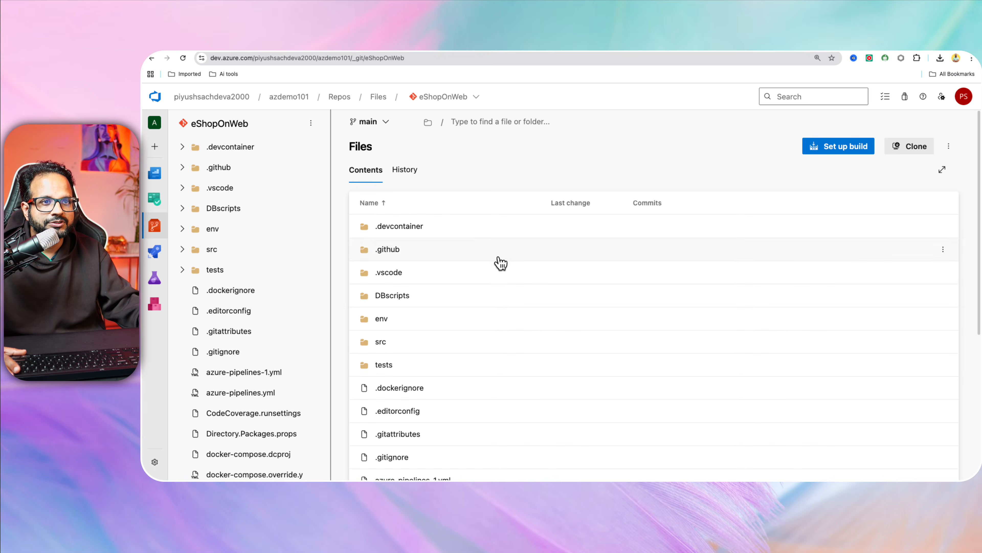
Browse the azdemo101 repository and view the azure-pipelines-1.yml file.
scroll(535, 295, "down", 3)
scroll(259, 158, "down", 3)
scroll(263, 168, "up", 3)
left_click(477, 96)
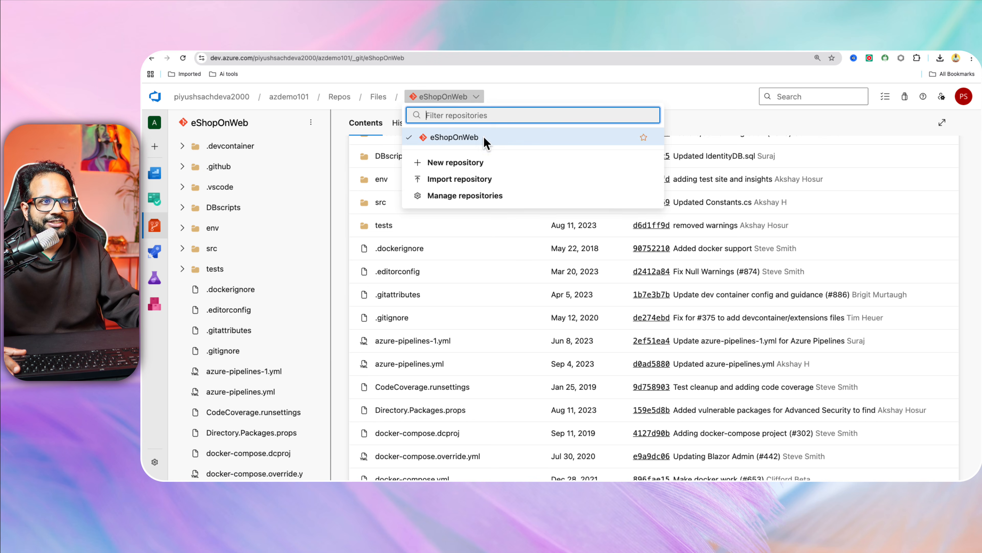
left_click(560, 88)
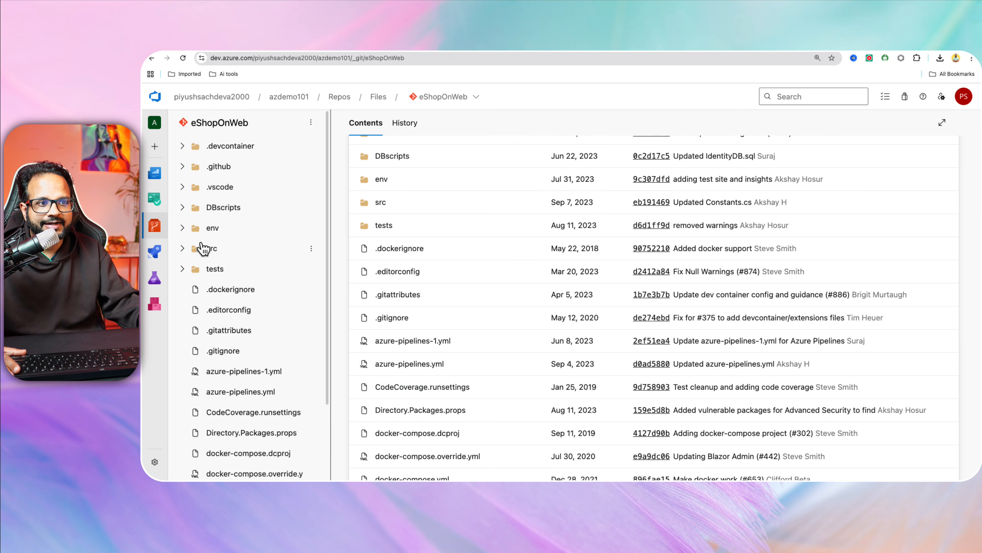
left_click(440, 337)
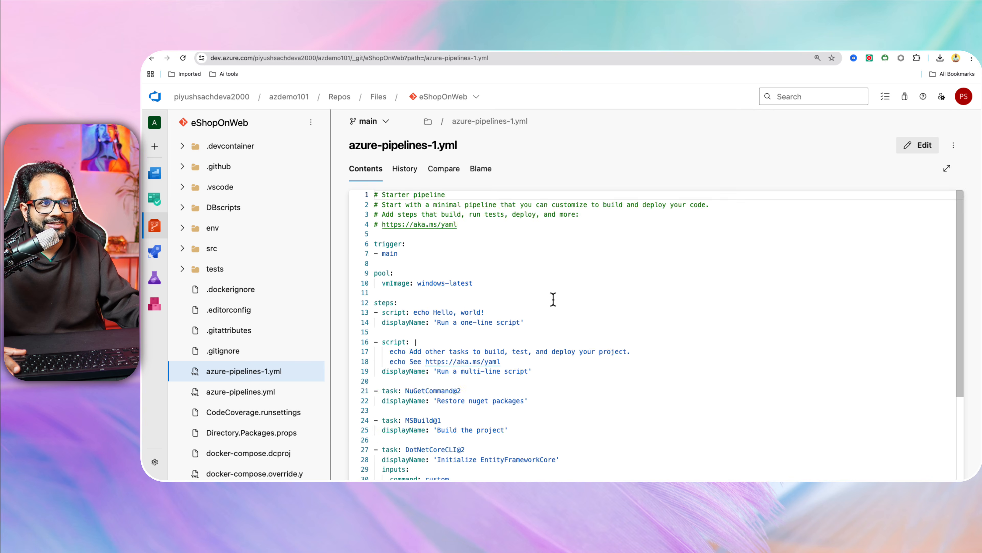
scroll(553, 299, "down", 5)
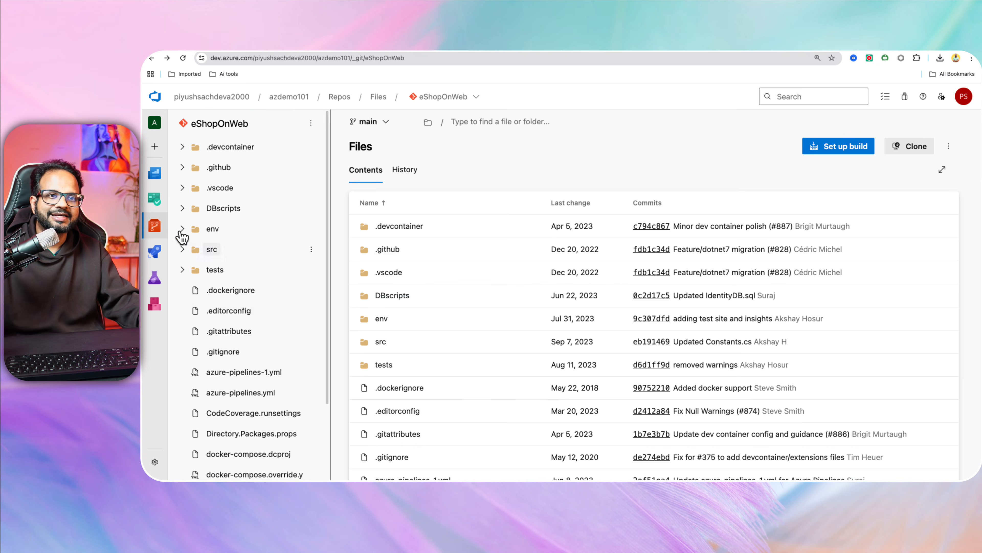
Look over Test Plans, then open Environments showing Production and Test, never deployed.
mouse_move(163, 276)
left_click(224, 293)
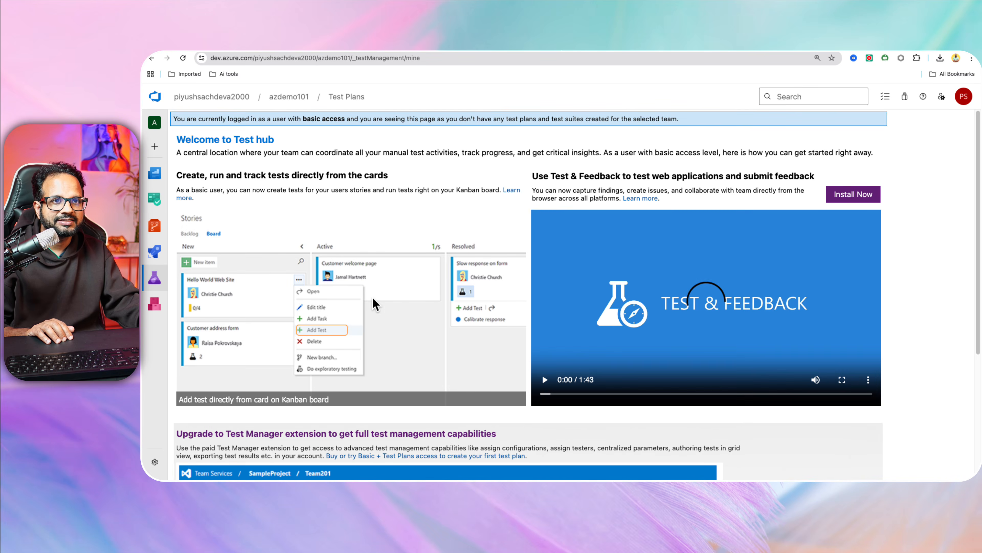
scroll(372, 297, "down", 5)
scroll(373, 304, "up", 5)
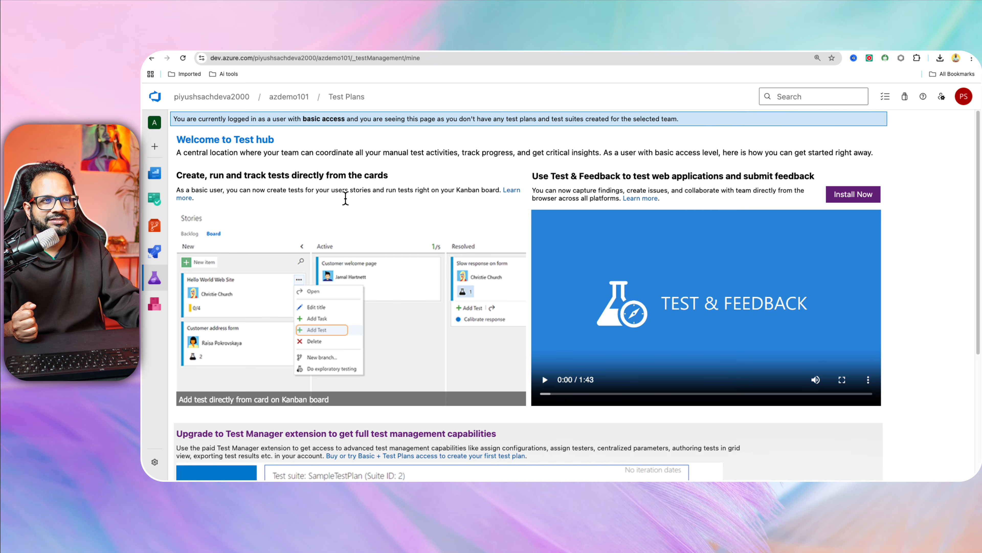
mouse_move(167, 250)
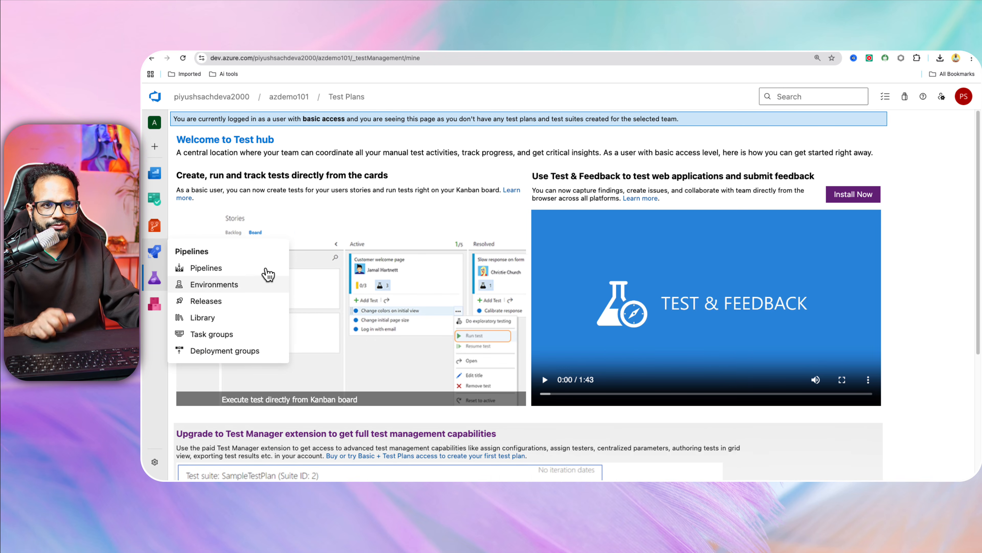
left_click(217, 285)
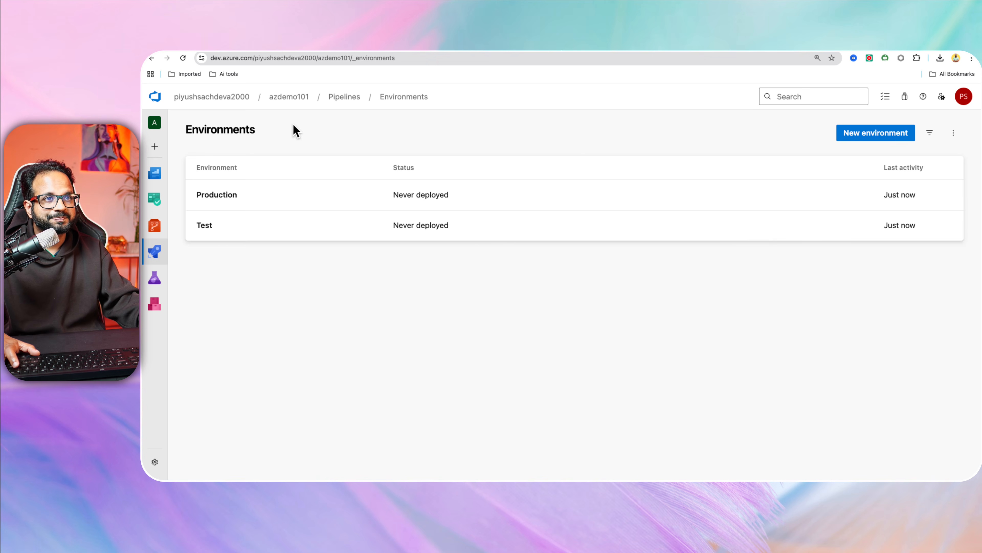
Check the VS Code terminal through Mission Control, then return to the browser.
key("ctrl+Up")
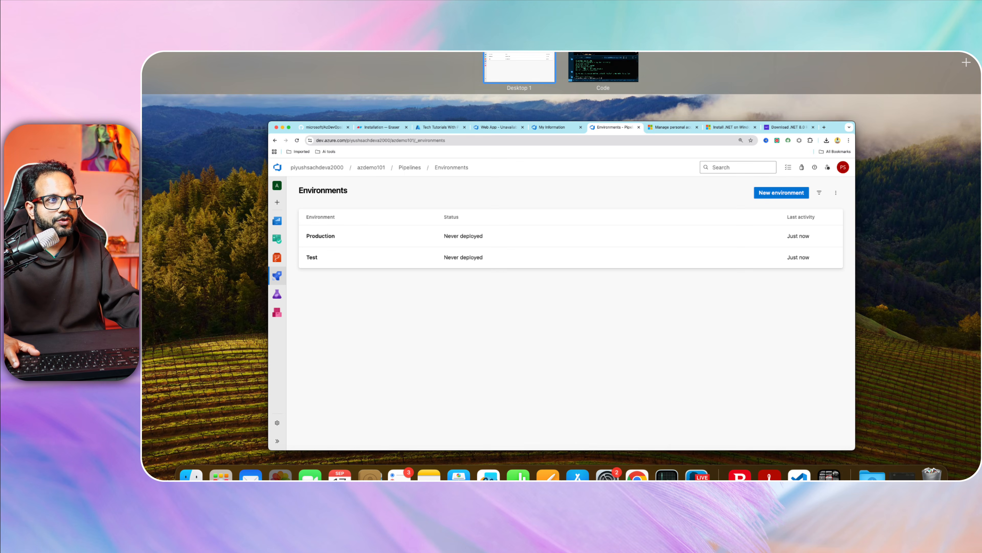
left_click(603, 68)
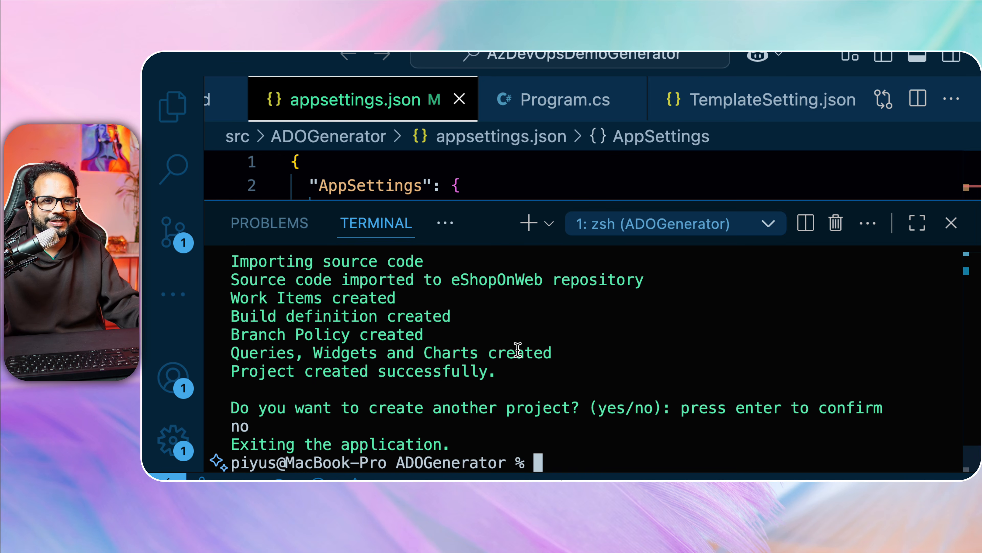
key("ctrl+Up")
left_click(496, 194)
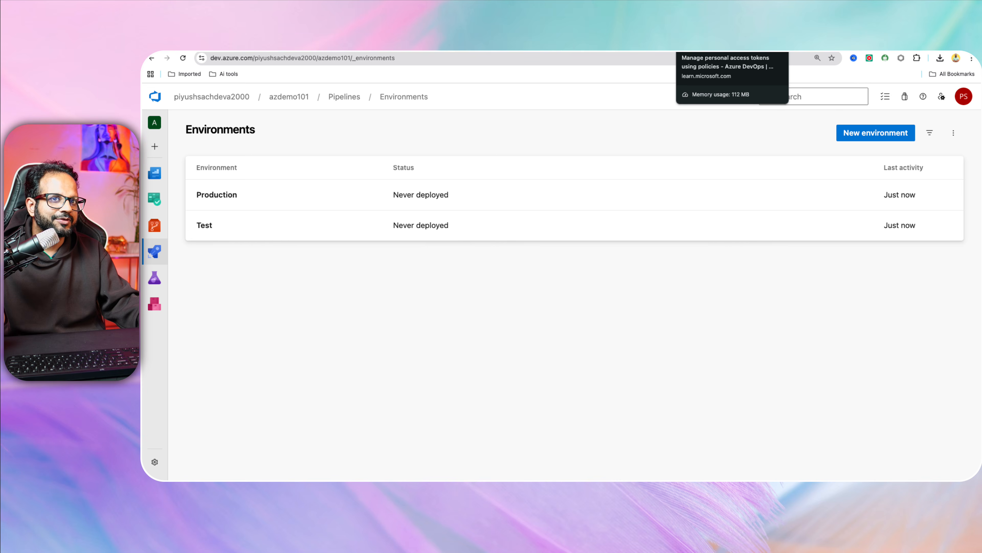
Load the YouTube channel page from the 'you' address-bar suggestion.
left_click(692, 49)
left_click(679, 56)
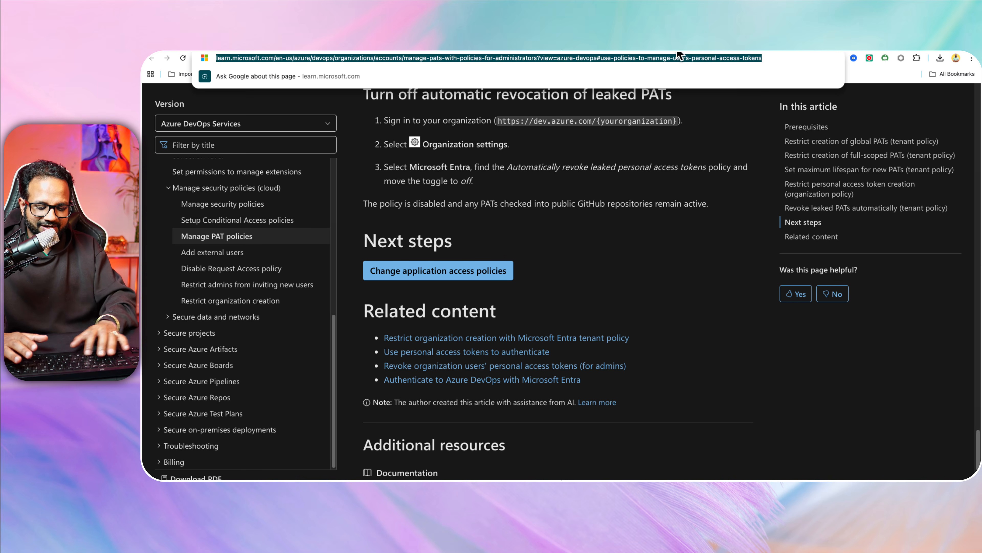
type("yout")
key("BackSpace")
key("BackSpace")
key("BackSpace")
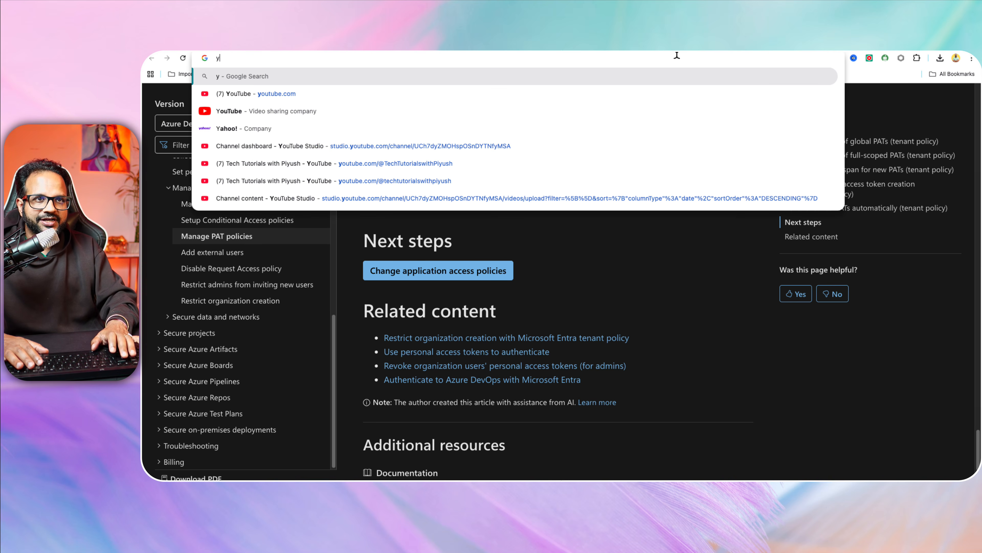
type("outube.com")
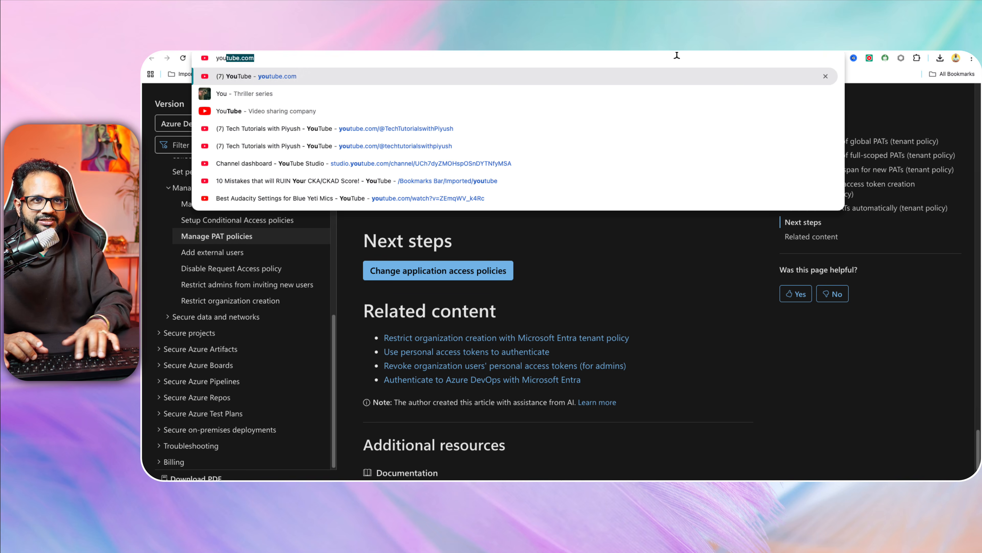
key("Down")
key("Down")
key("Down")
key("Return")
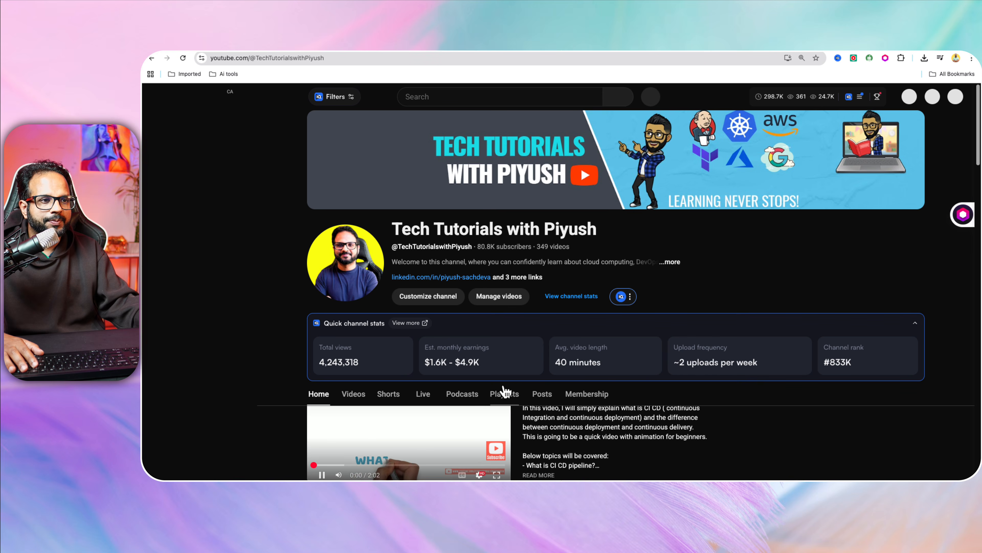
Play all videos in the channel's Azure DevOps Zero to Hero playlist.
left_click(503, 394)
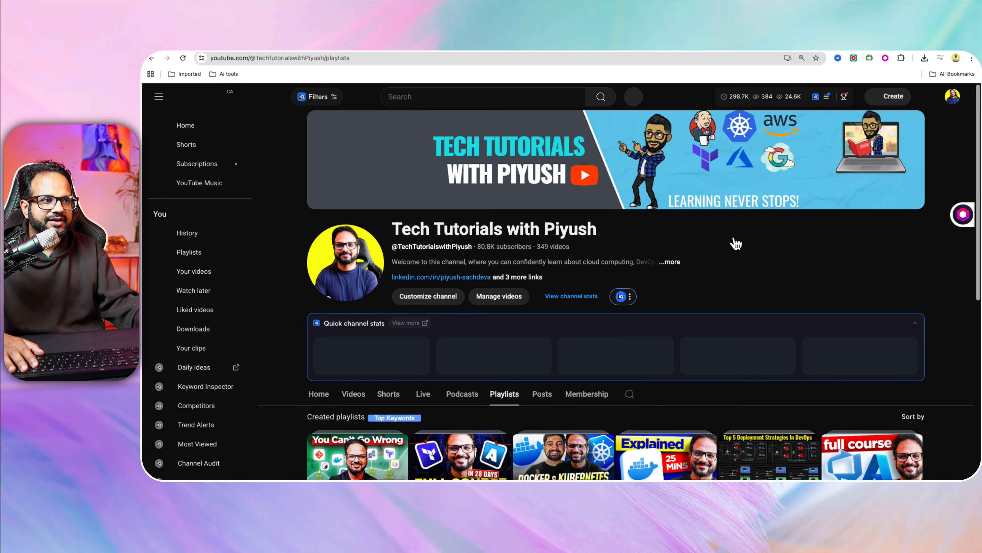
scroll(738, 238, "down", 2)
scroll(941, 375, "down", 1)
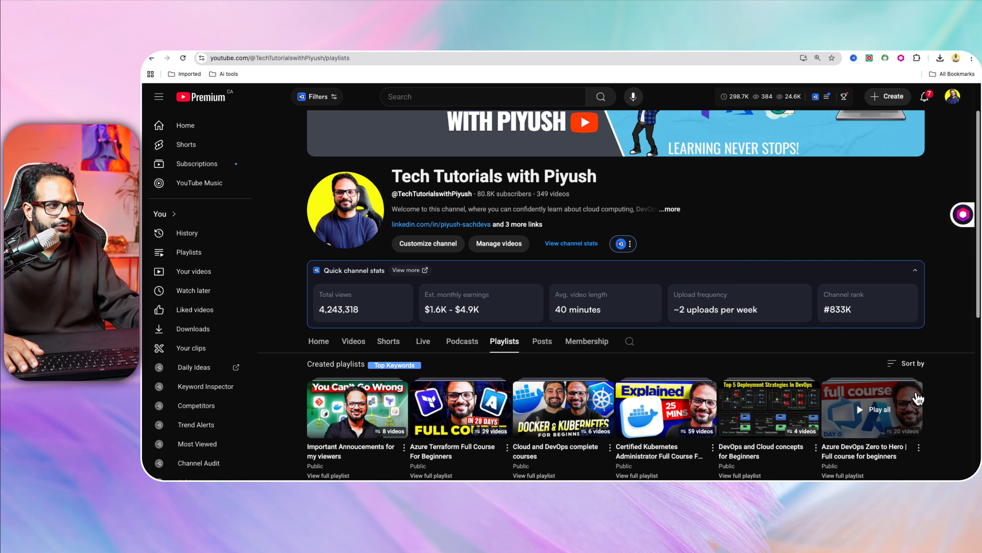
left_click(877, 402)
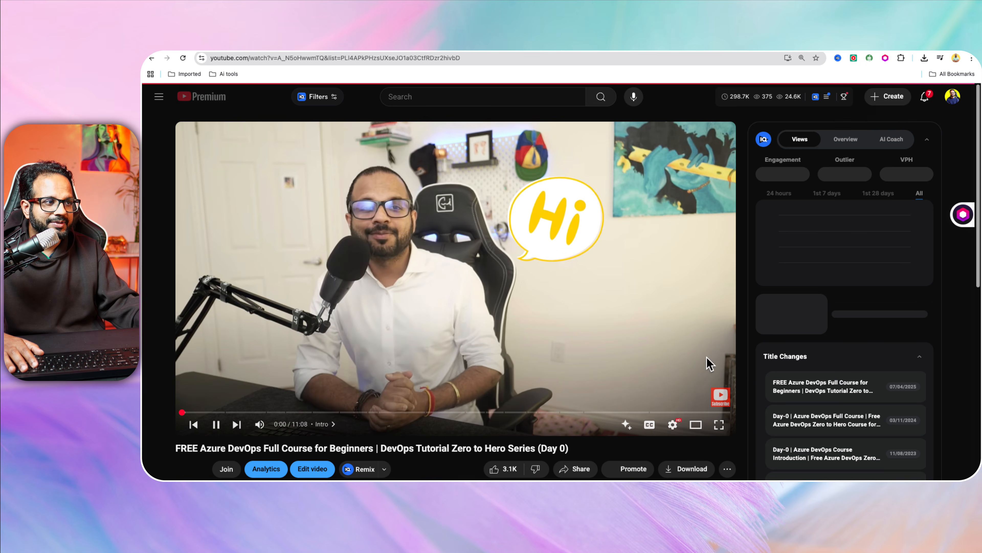
Play the Day 2/16 Azure Boards video starting from 5:40.
left_click(449, 329)
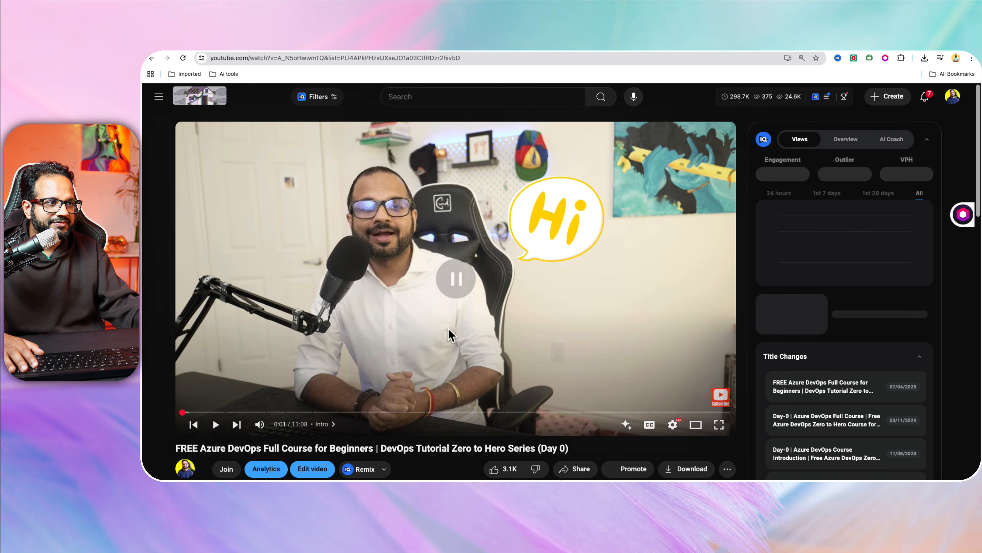
scroll(874, 336, "down", 8)
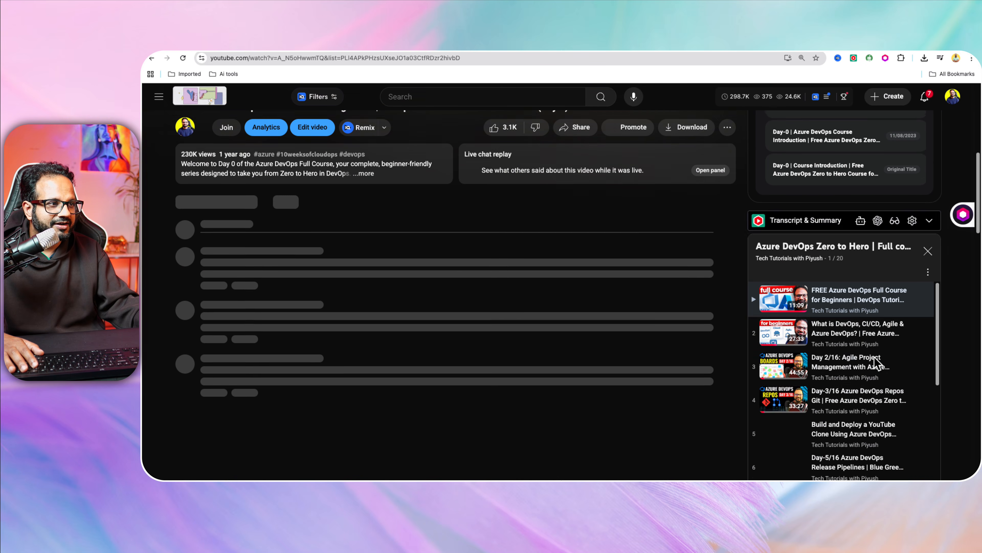
left_click(855, 334)
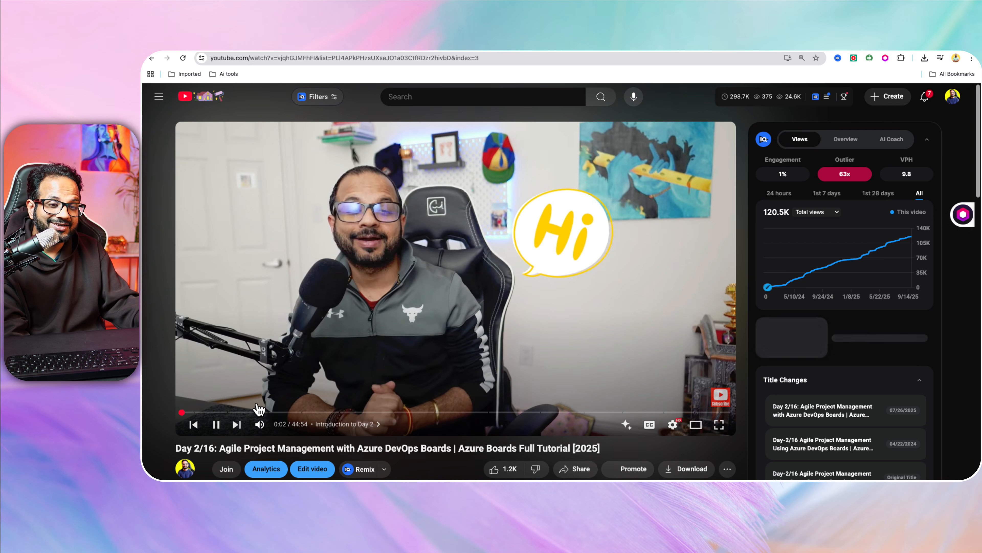
left_click(251, 411)
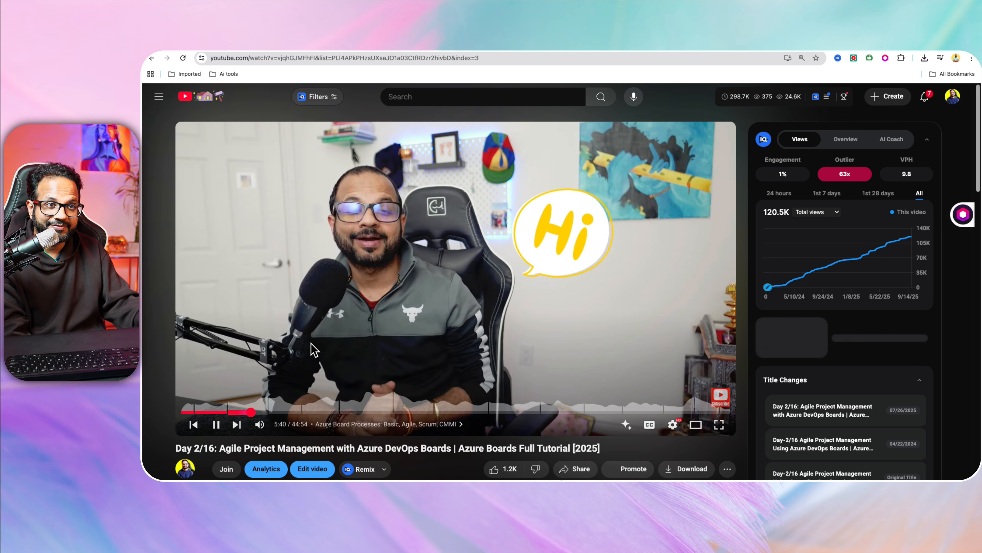